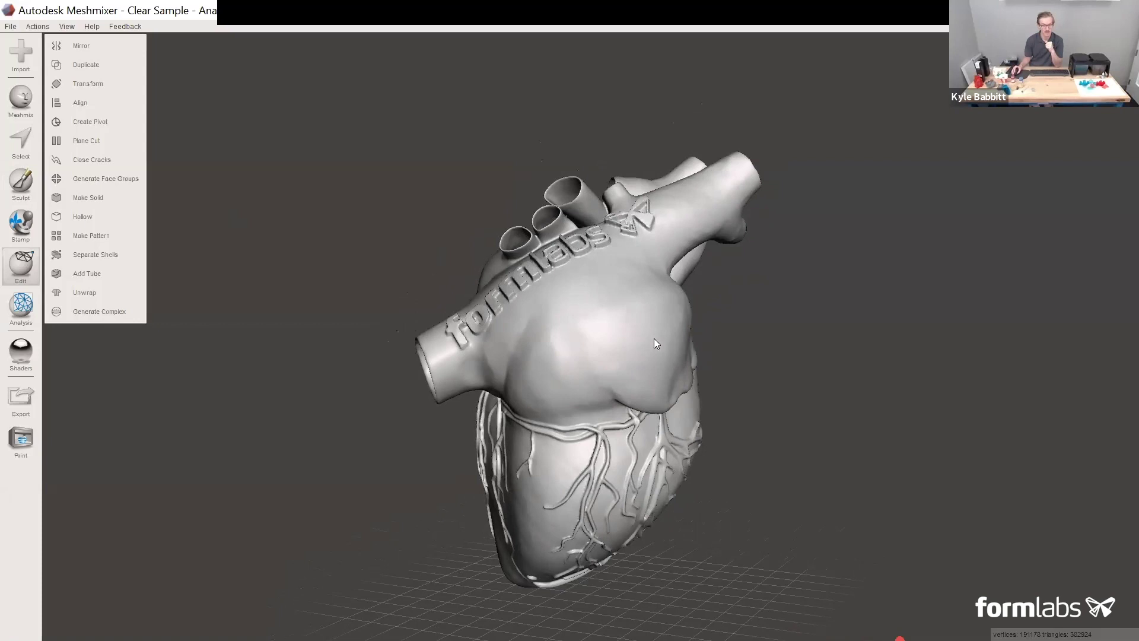
- Select the open ends of the cluster of vessels at the top of the heart with the Unwrap Brush
mouse_move(734, 322)
right_mouse_down()
mouse_move(675, 316)
mouse_move(562, 345)
mouse_move(678, 308)
mouse_move(702, 323)
mouse_move(696, 344)
mouse_move(588, 324)
mouse_move(630, 319)
mouse_move(714, 387)
mouse_move(717, 341)
right_mouse_up()
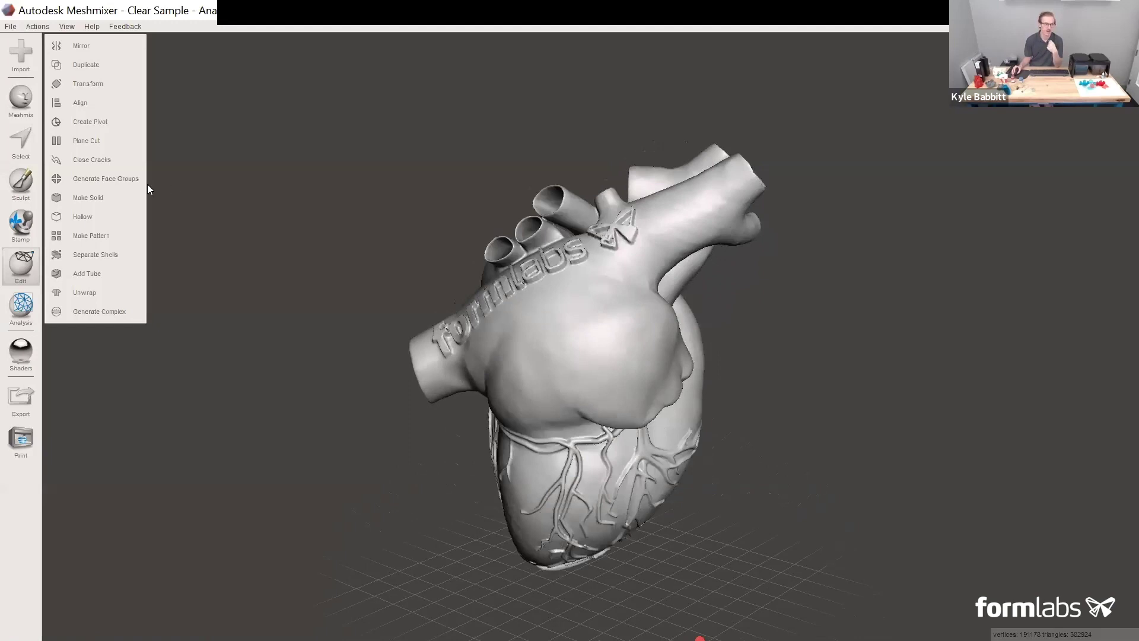
left_click(22, 135)
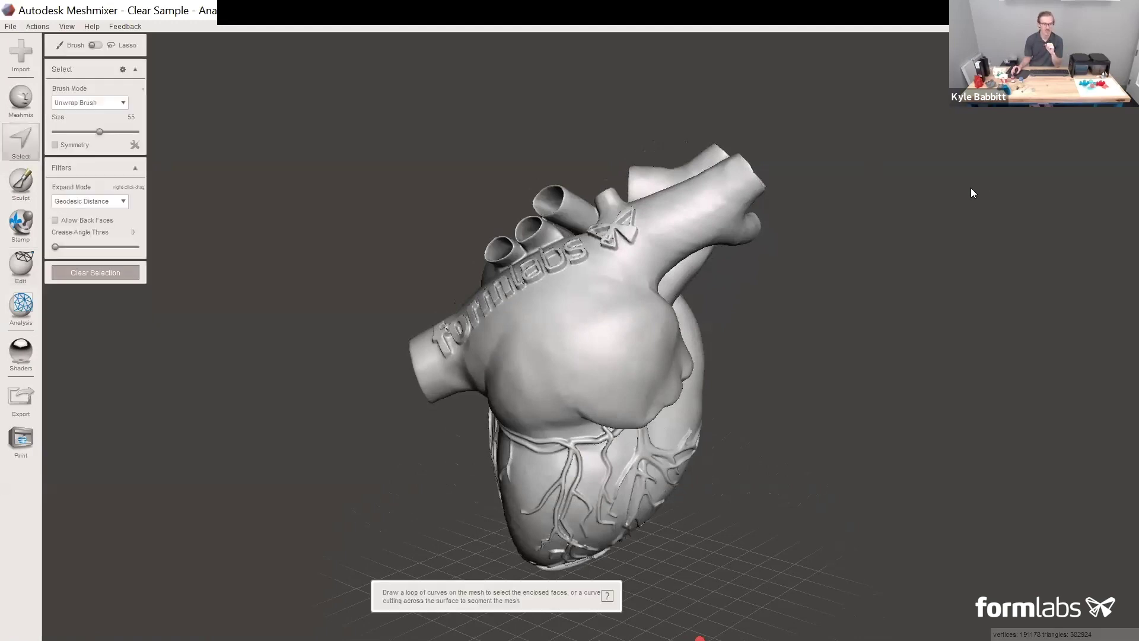
right_click_drag(733, 165, 657, 288)
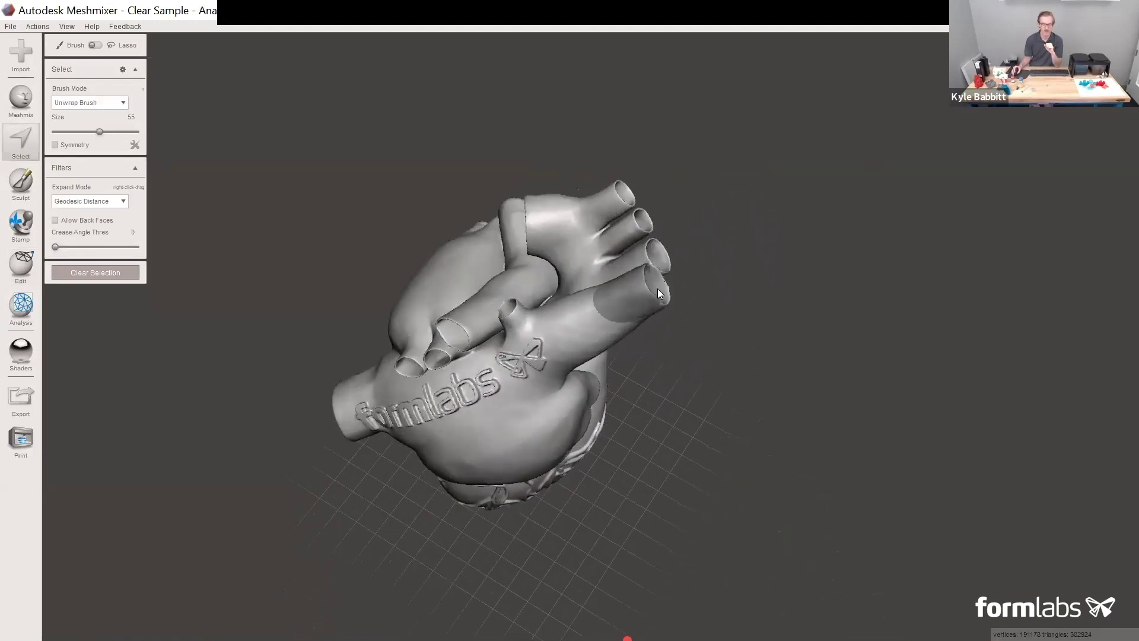
mouse_move(647, 291)
left_mouse_down()
mouse_move(653, 261)
mouse_move(621, 181)
mouse_move(647, 238)
left_mouse_up()
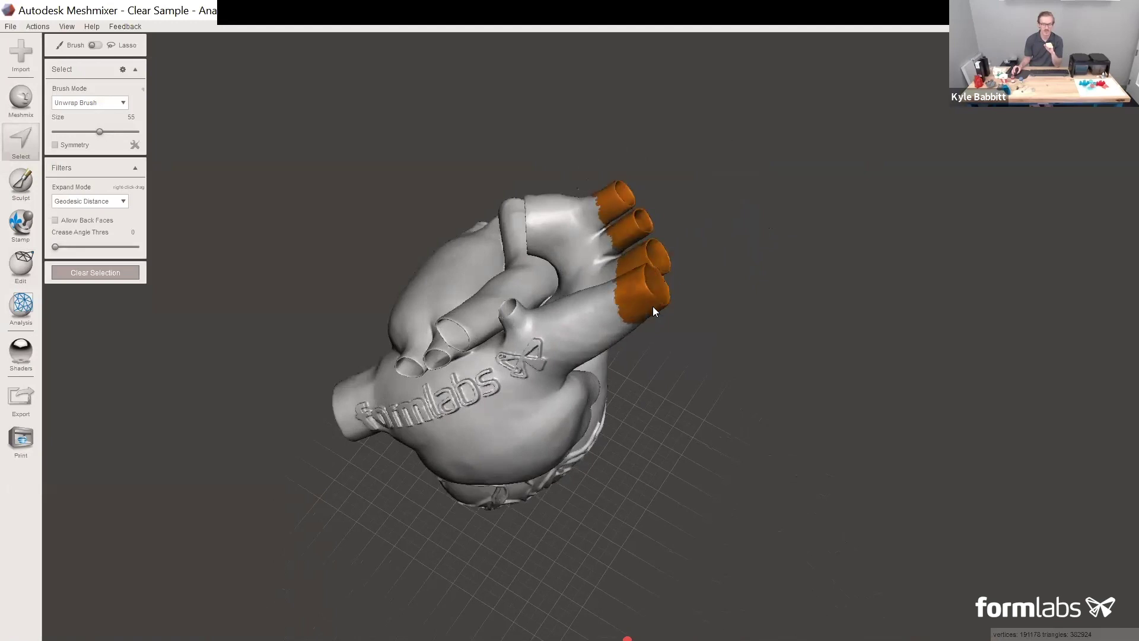
mouse_move(843, 319)
right_mouse_down()
mouse_move(676, 184)
mouse_move(627, 166)
mouse_move(845, 303)
right_mouse_up()
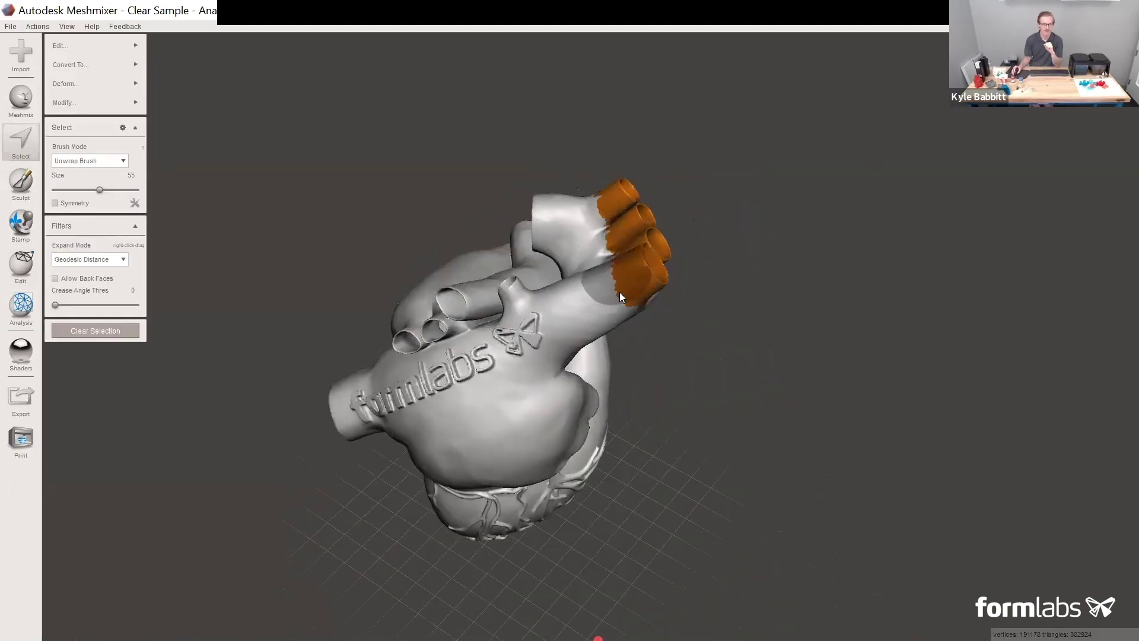
right_click_drag(383, 318, 356, 243)
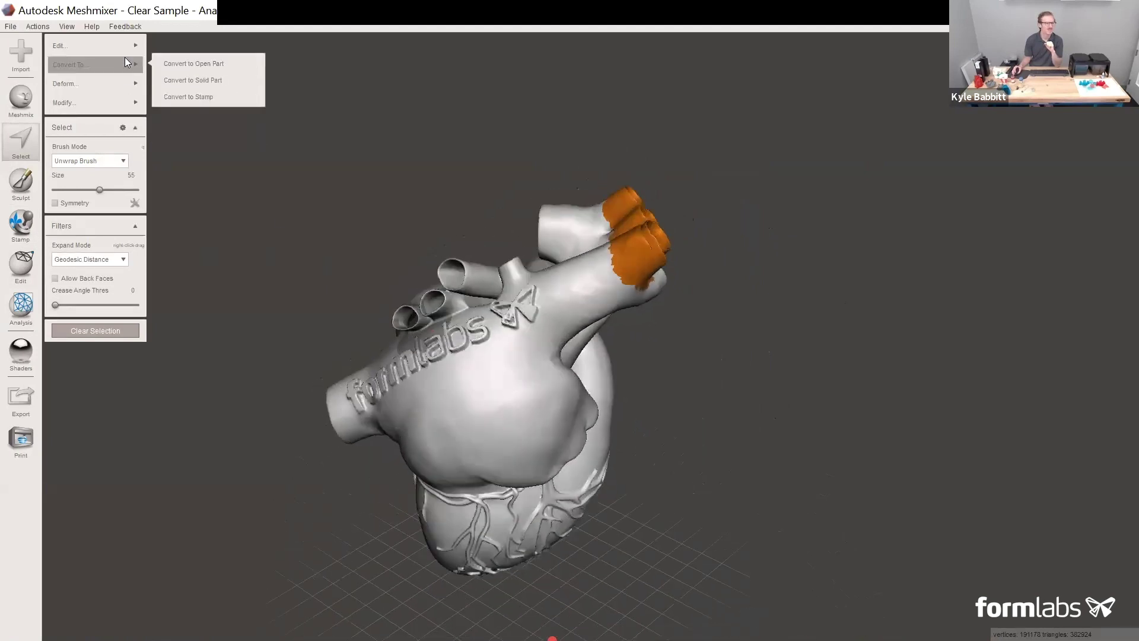
- Try discarding the selected vessel ends from the heart mesh and undo the removal
mouse_move(119, 82)
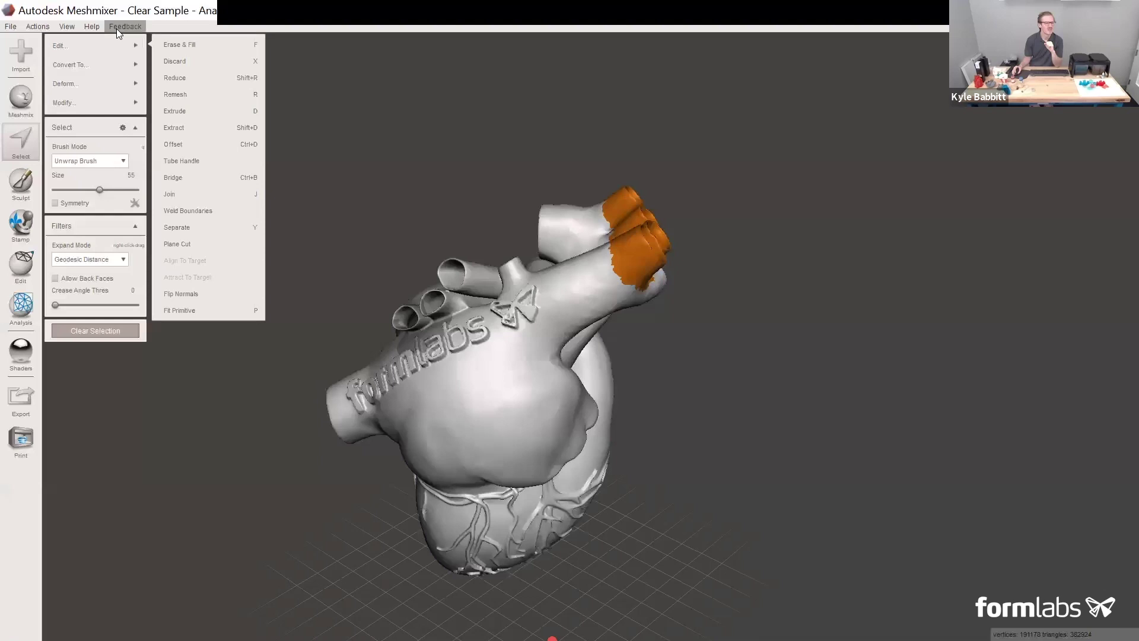
left_click(203, 62)
mouse_move(822, 222)
right_mouse_down()
mouse_move(651, 225)
mouse_move(834, 218)
right_mouse_up()
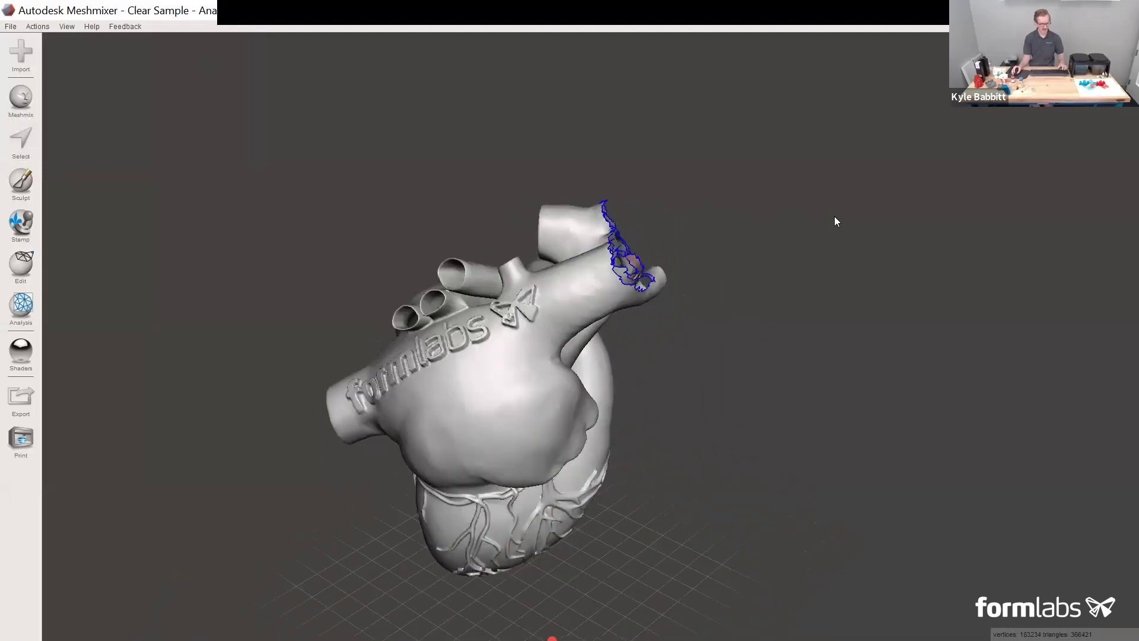
right_click_drag(598, 364, 653, 361)
key("ctrl+z")
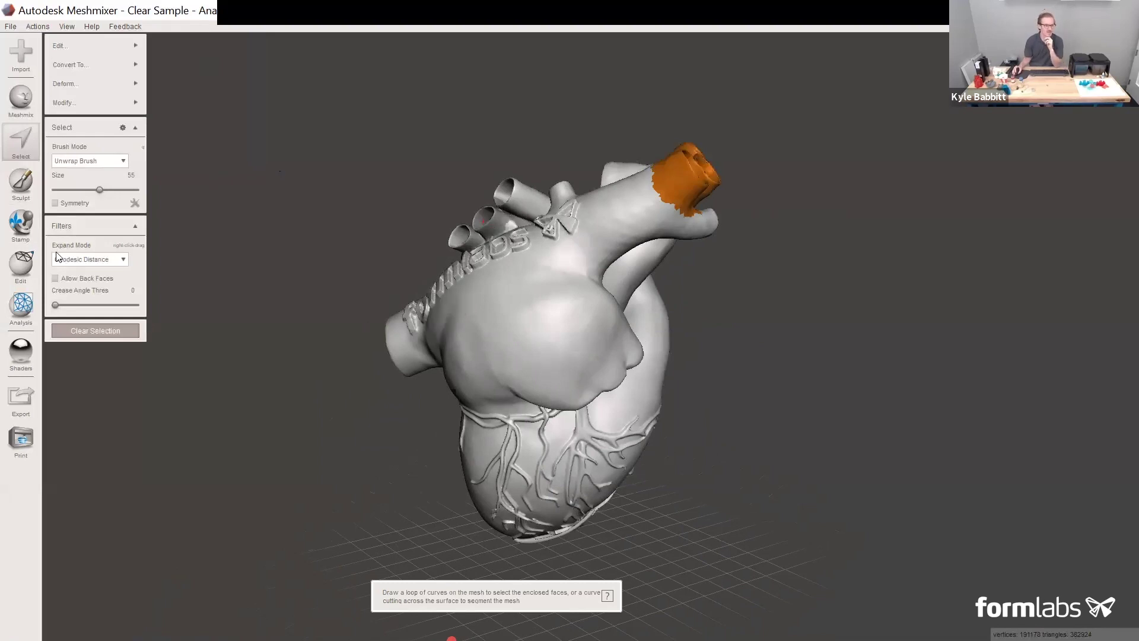
- Start a Plane Cut and draw a nearly vertical cutting line through the middle of the whole heart
left_click(29, 267)
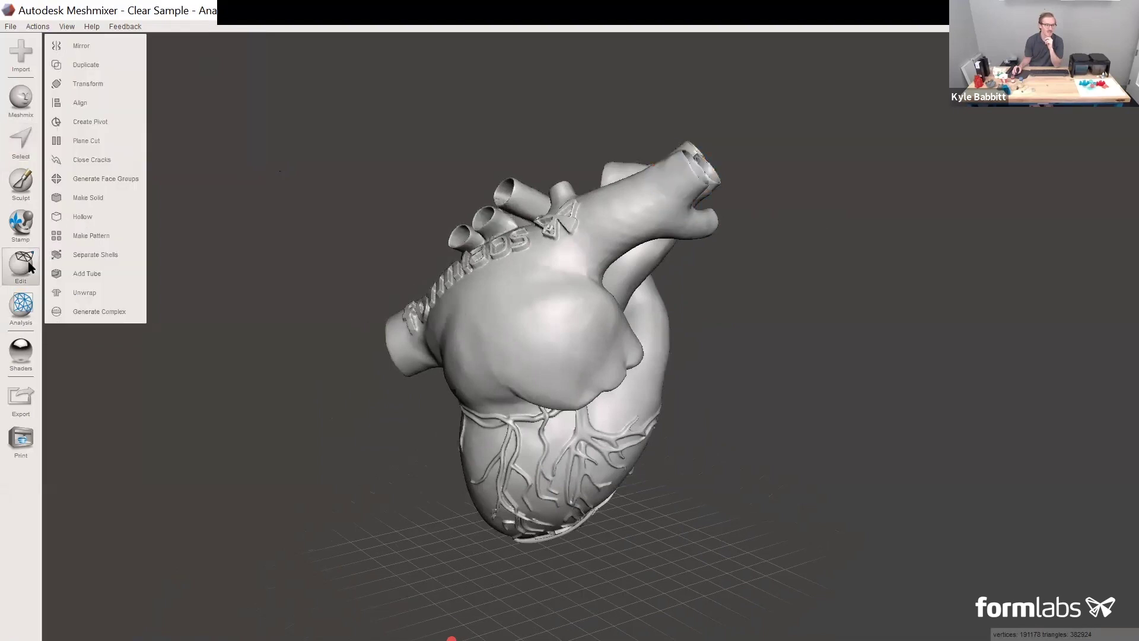
right_click_drag(519, 176, 566, 220)
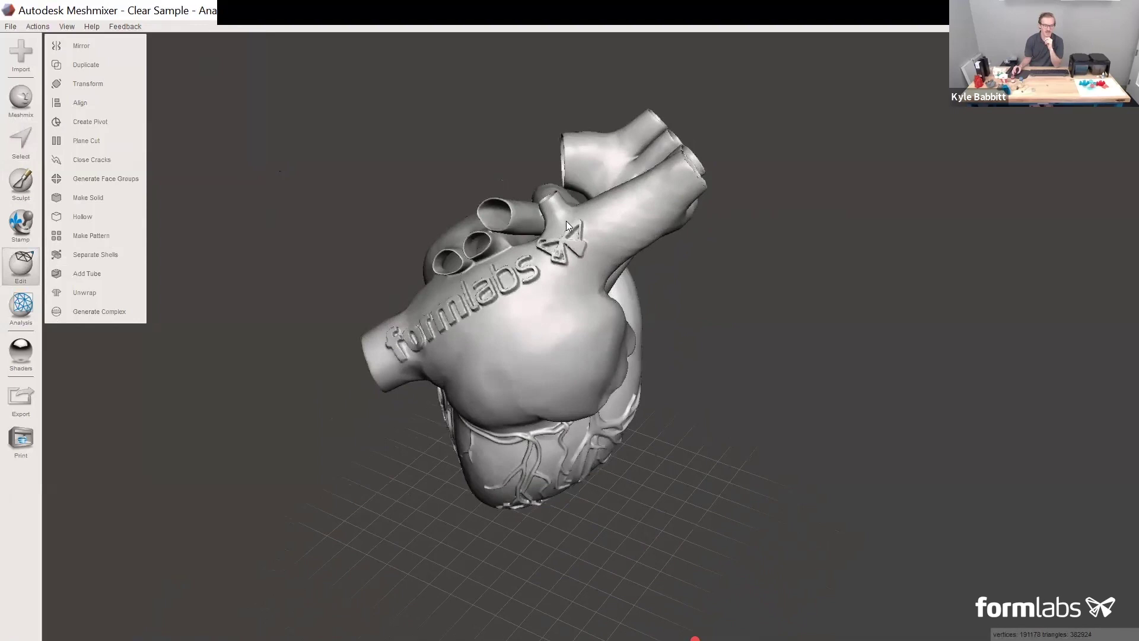
right_click_drag(551, 284, 554, 246)
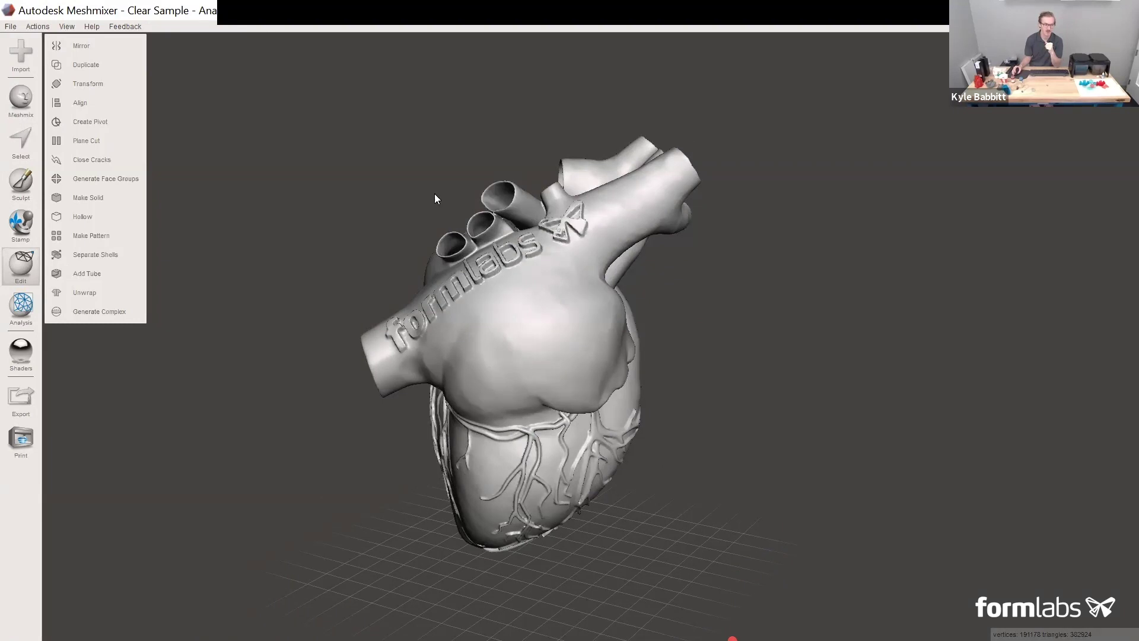
left_click(98, 140)
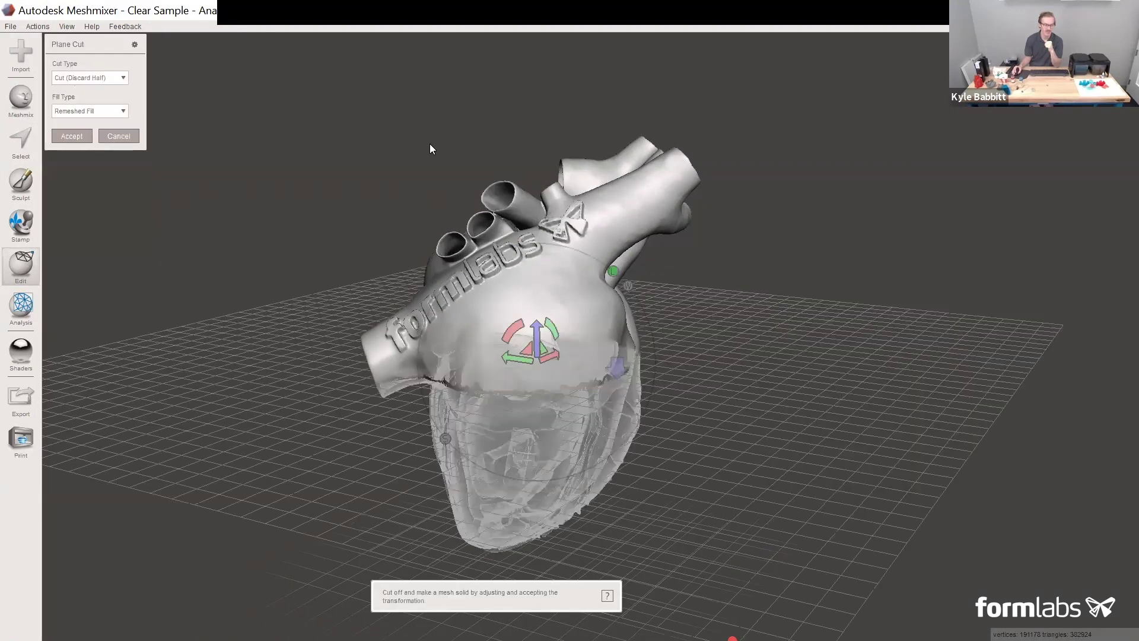
right_click_drag(555, 160, 545, 127)
left_click_drag(549, 159, 531, 616)
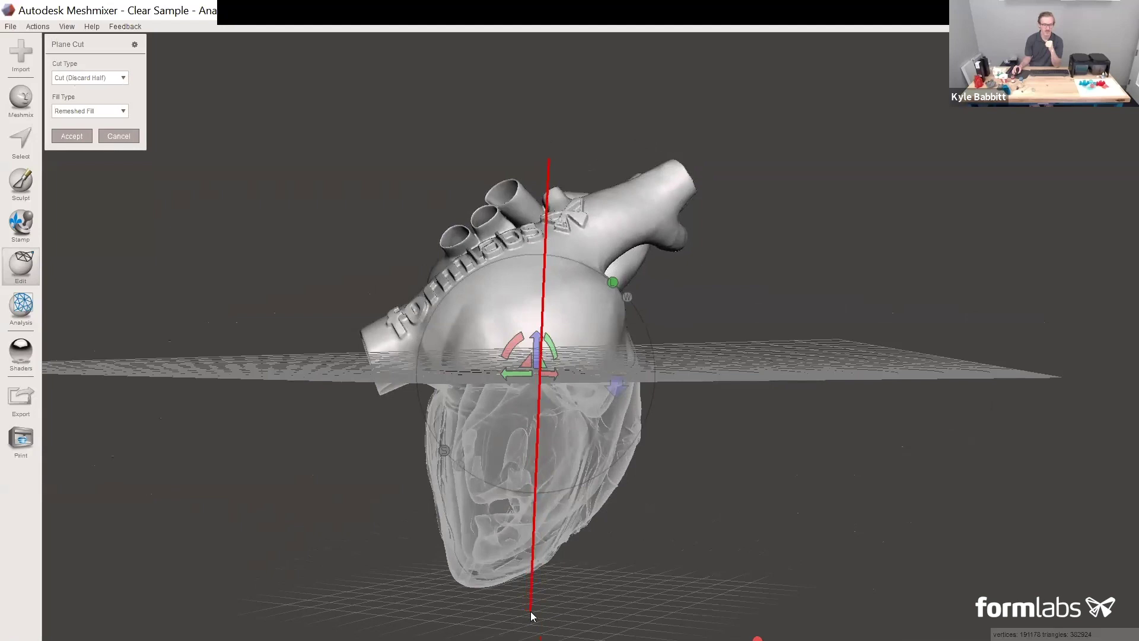
left_click_drag(531, 611, 530, 611)
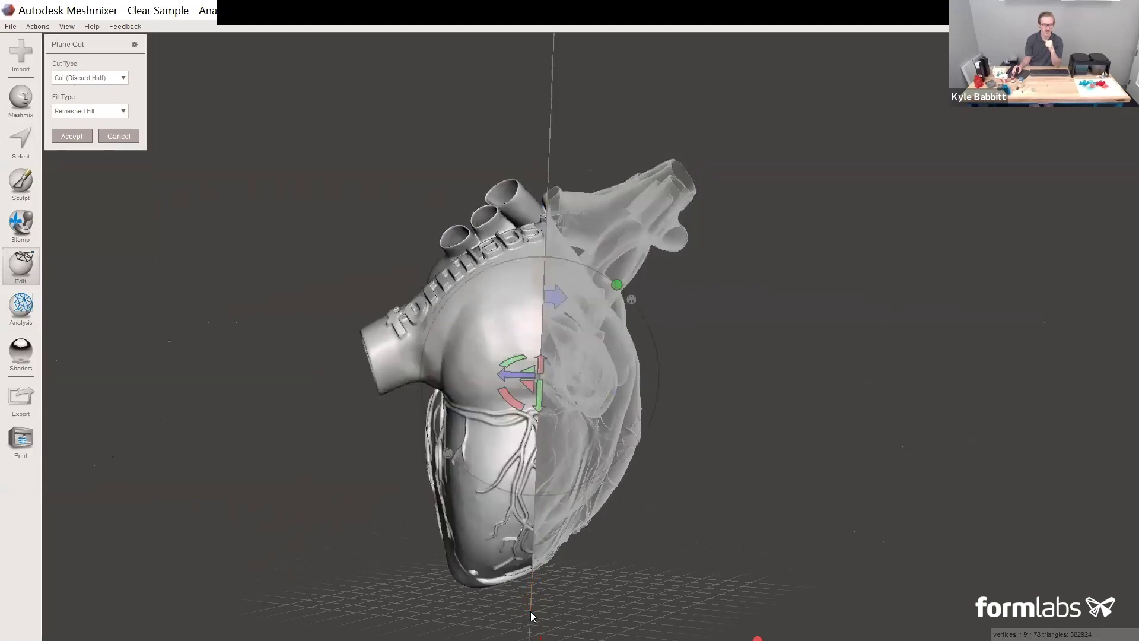
- Set the plane cut type to Slice (Keep Both) with Remeshed Fill and accept the cut
right_click_drag(884, 199, 694, 224)
right_click_drag(858, 230, 860, 263)
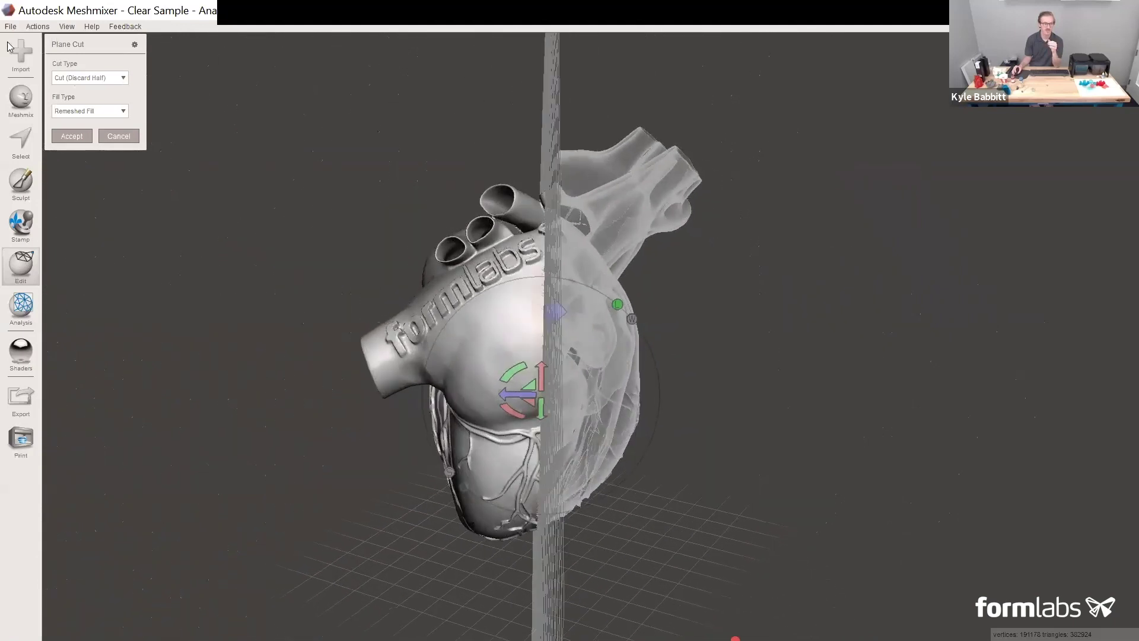
left_click(112, 81)
left_click(111, 102)
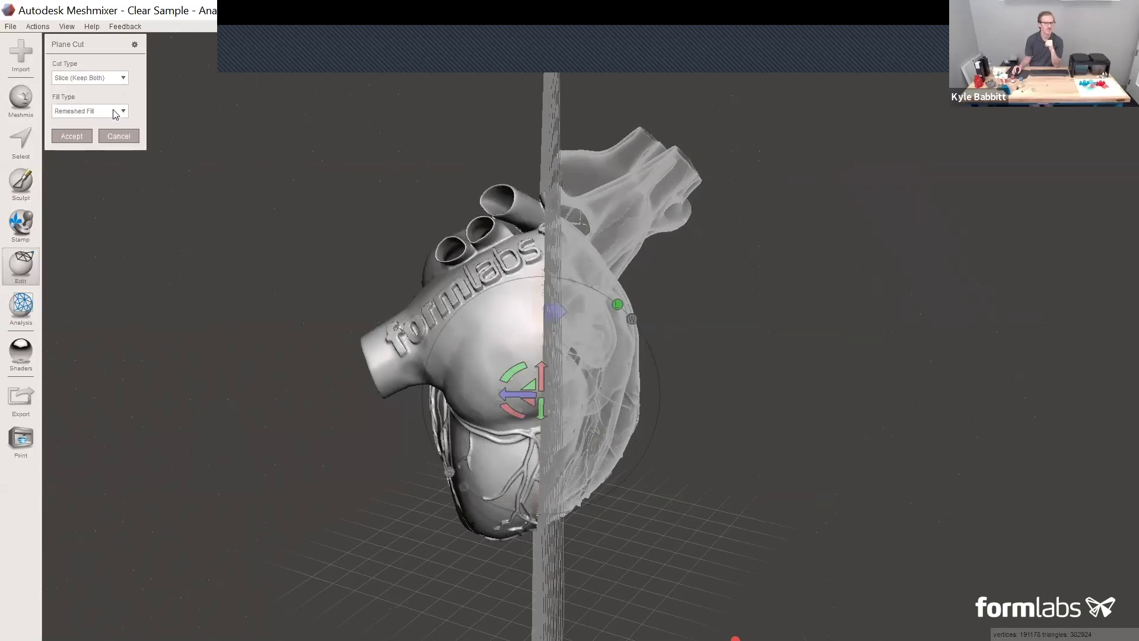
left_click(72, 137)
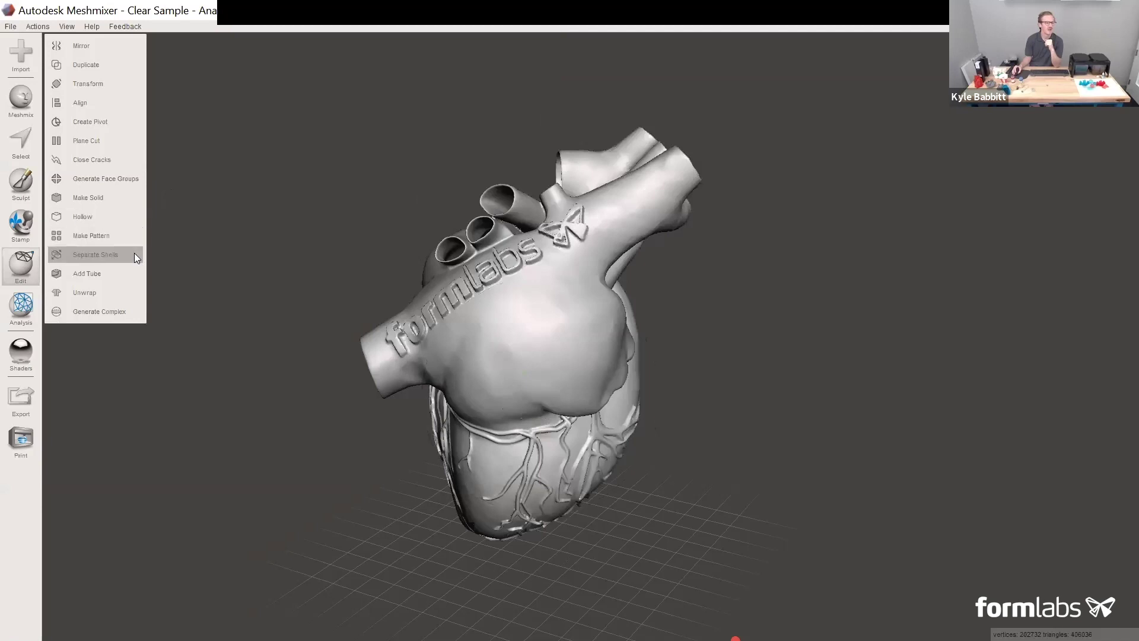
- Separate the sliced heart into individual shells and alternately select the two halves to check the separation
left_click(95, 254)
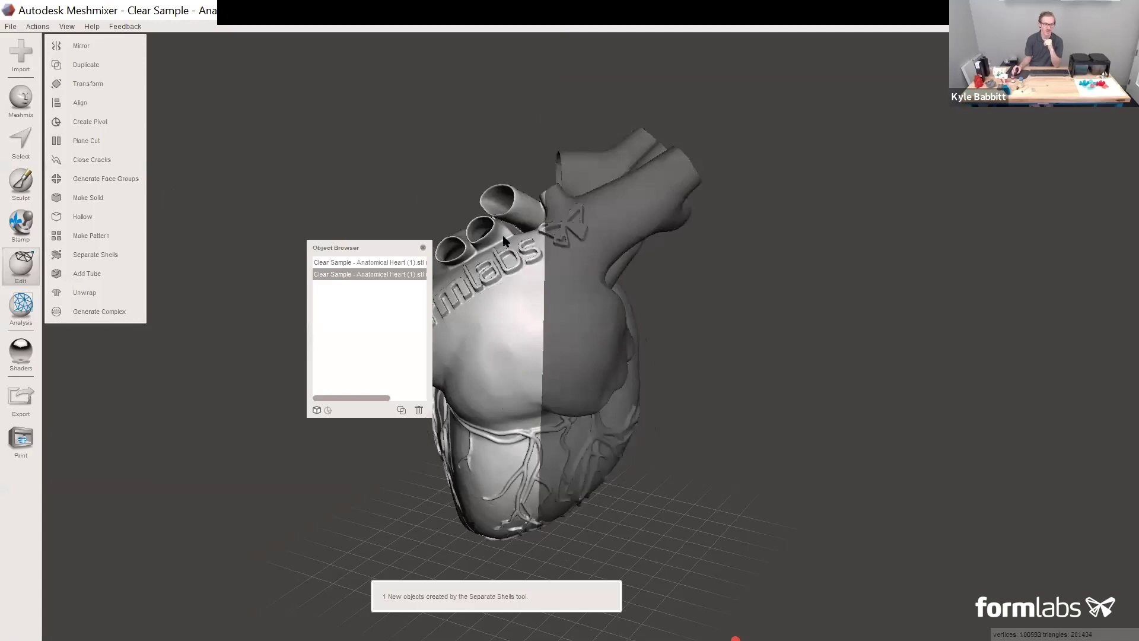
left_click_drag(372, 245, 279, 44)
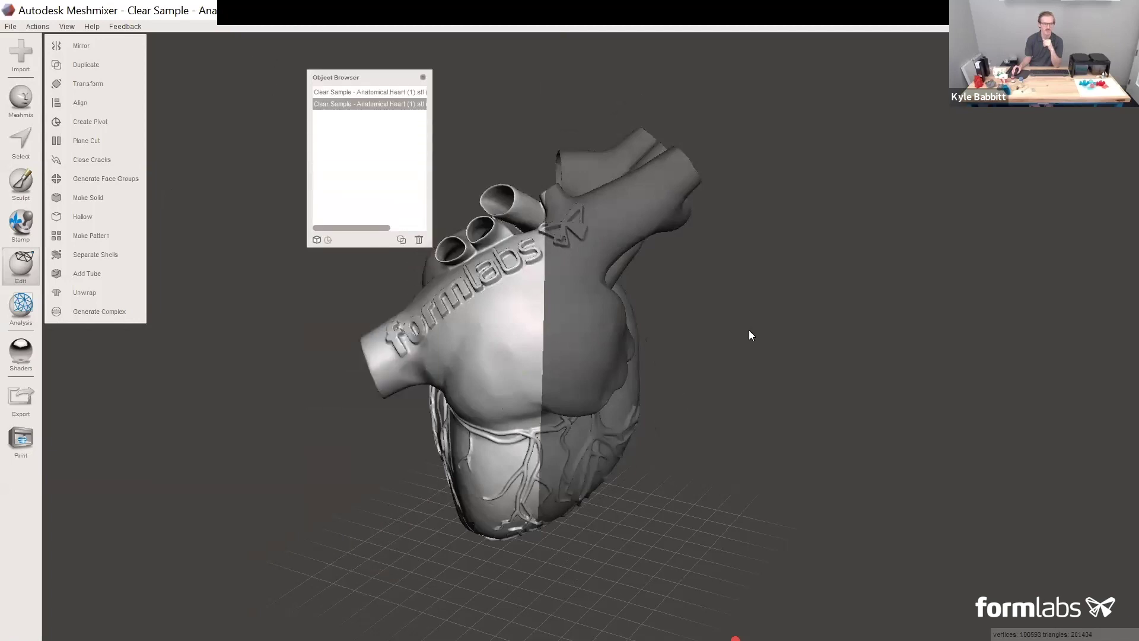
left_click(585, 330)
left_click(511, 343)
left_click(582, 327)
left_click(508, 351)
left_click(584, 309)
left_click(514, 343)
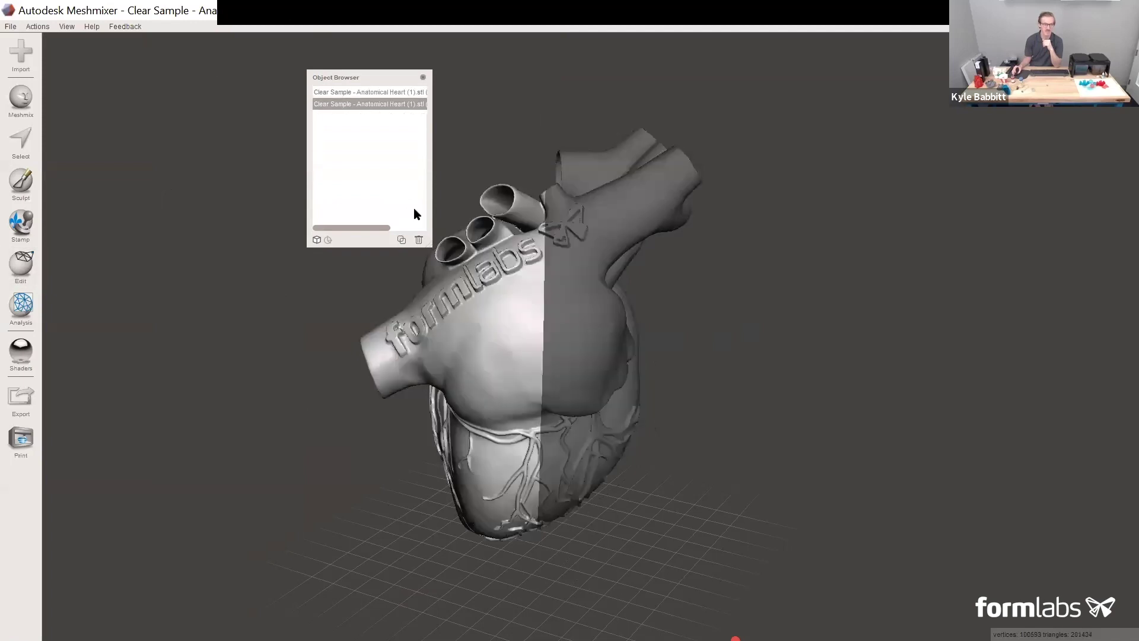
- Widen the Object Browser to fit the full shell names and move it clear of the heart
left_click_drag(432, 242, 517, 192)
left_click_drag(457, 80, 419, 463)
middle_click_drag(592, 295, 717, 321)
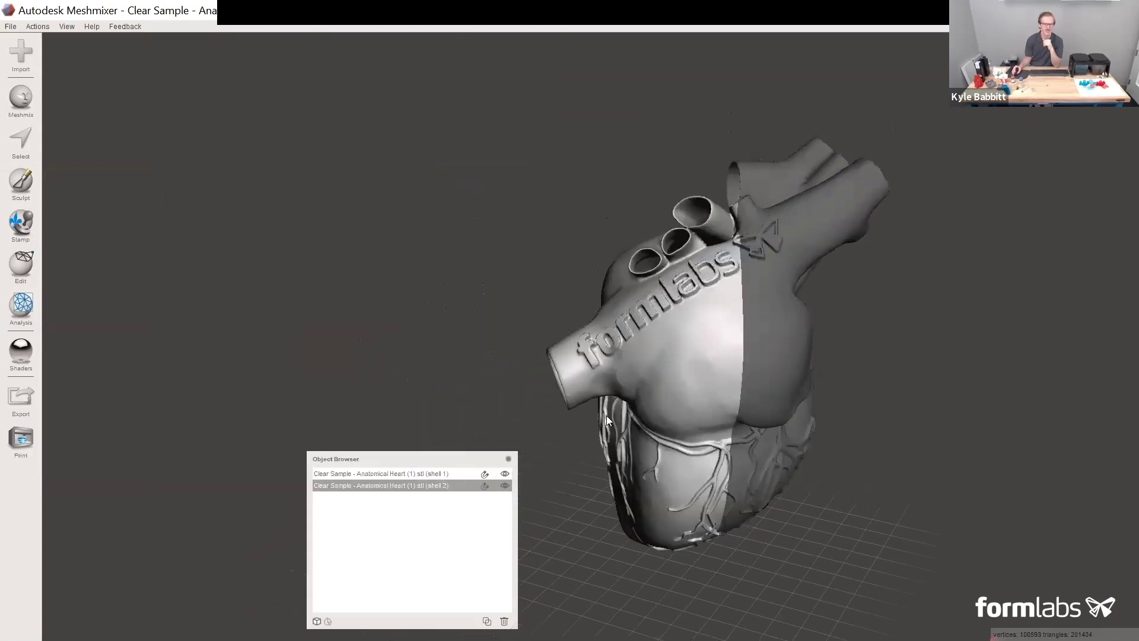
- Hide shell 2, make shell 1 the active object, and examine the exposed cross-section of the heart
left_click(505, 486)
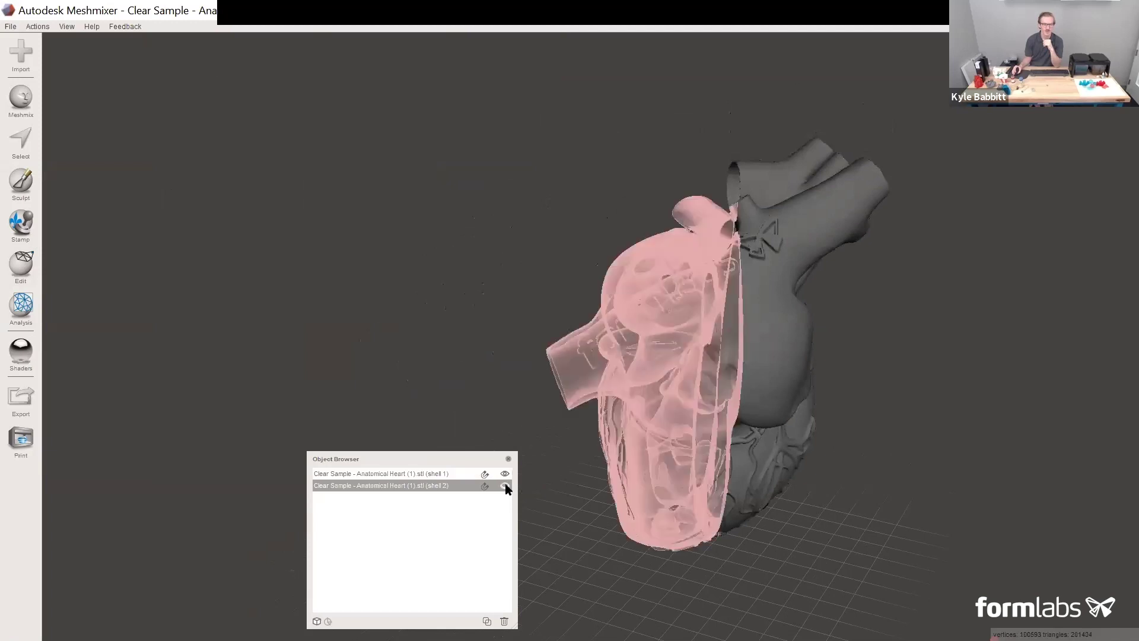
right_click_drag(530, 288, 589, 249)
left_click(478, 475)
right_click_drag(812, 249, 763, 247)
mouse_move(763, 246)
middle_mouse_down()
mouse_move(760, 307)
mouse_move(743, 246)
middle_mouse_up()
scroll(741, 311, "up", 2)
scroll(743, 247, "up", 1)
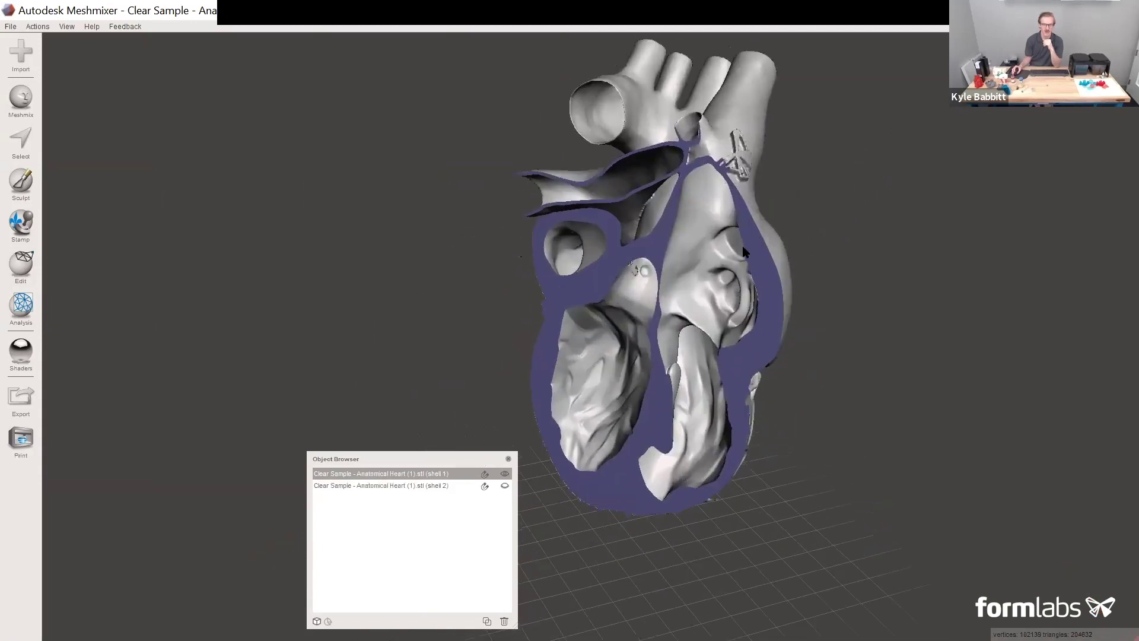
middle_click_drag(791, 223, 809, 230)
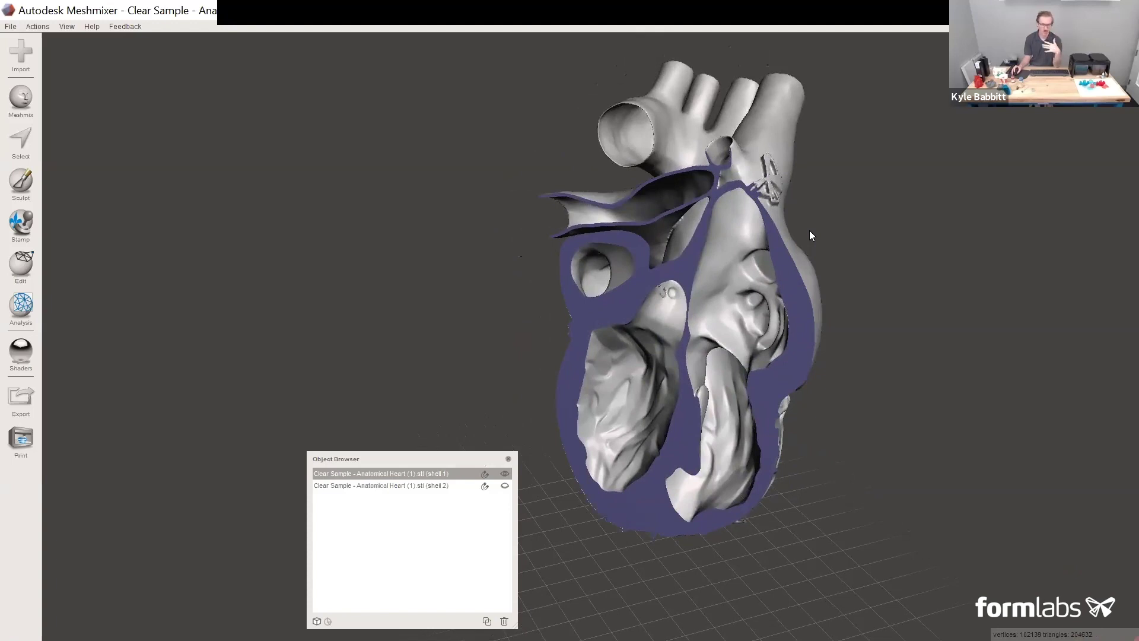
middle_click_drag(809, 230, 793, 228)
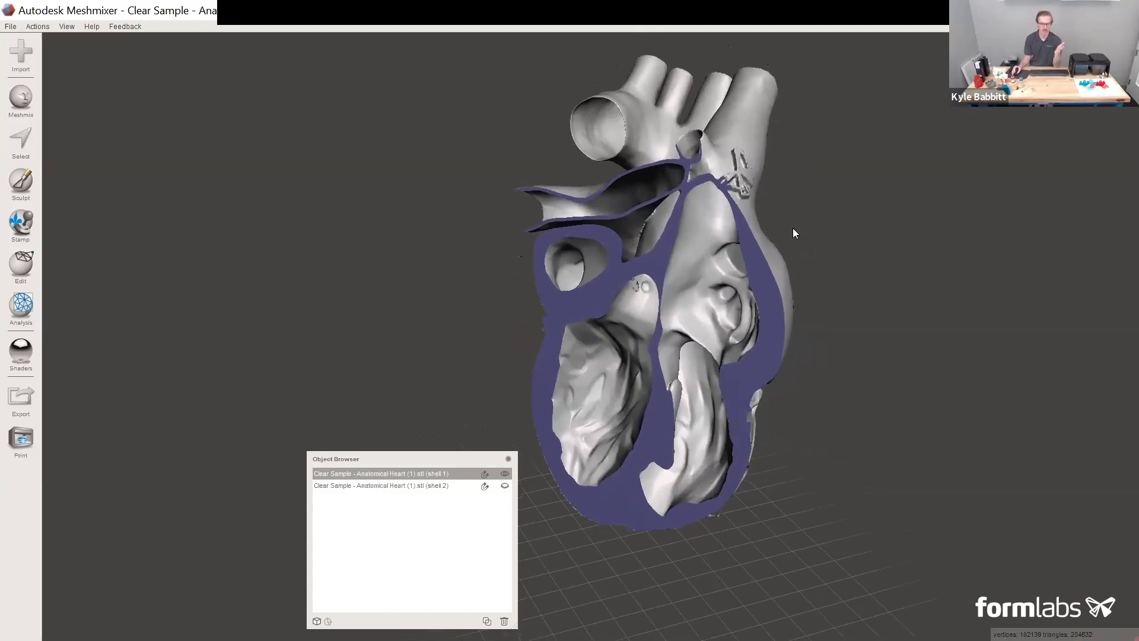
- Drop a cylinder primitive onto the cut face of shell 1 and set its dimension to 2.32 mm
left_click(30, 98)
left_click_drag(109, 407, 661, 261)
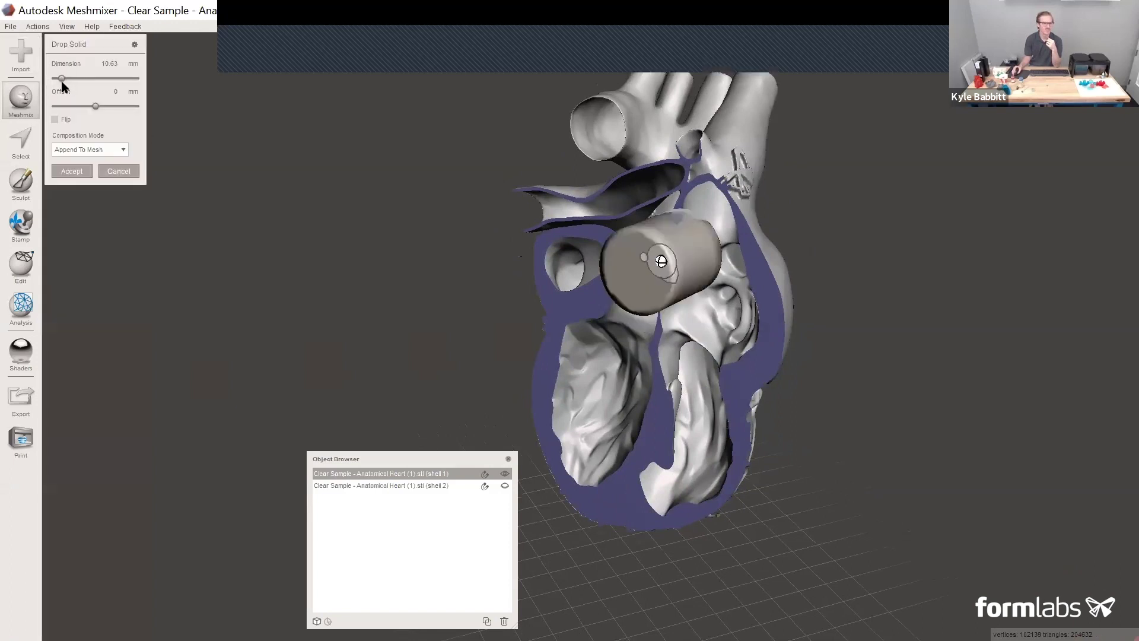
left_click_drag(62, 78, 57, 77)
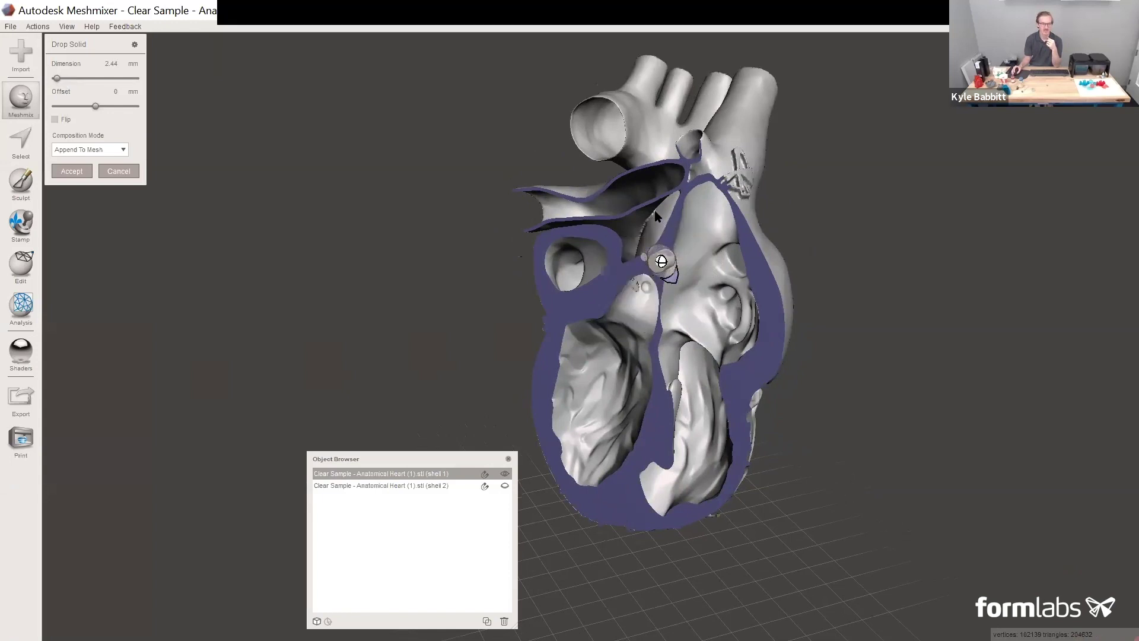
- Reposition the cylinder onto the solid wall junction between the inner chambers on the cut face
scroll(796, 260, "up", 6)
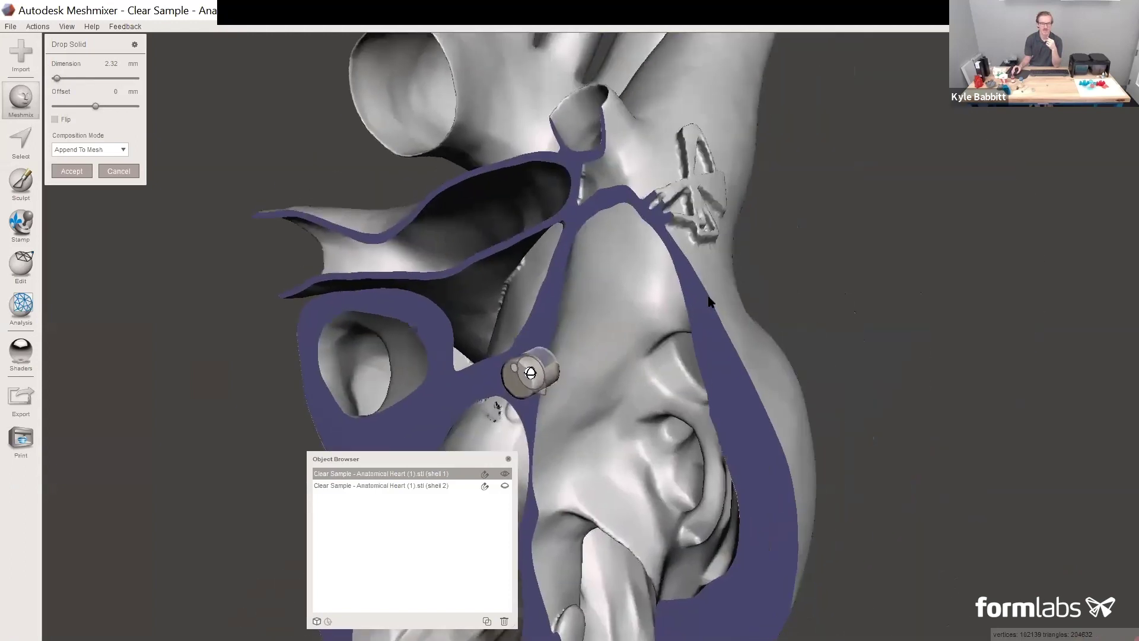
middle_click_drag(531, 381, 662, 301)
left_click_drag(663, 291, 647, 293)
left_click_drag(647, 294, 645, 294)
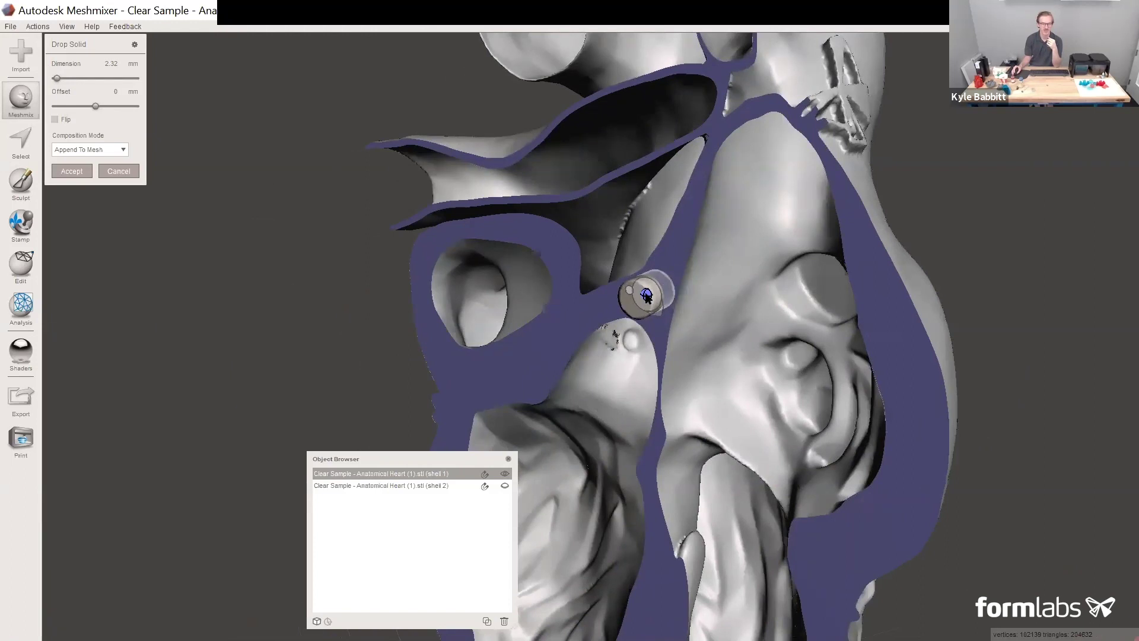
- Reduce the cylinder's dimension to 2.05 mm and inspect its fit within the wall from several angles
right_click_drag(646, 296, 809, 266)
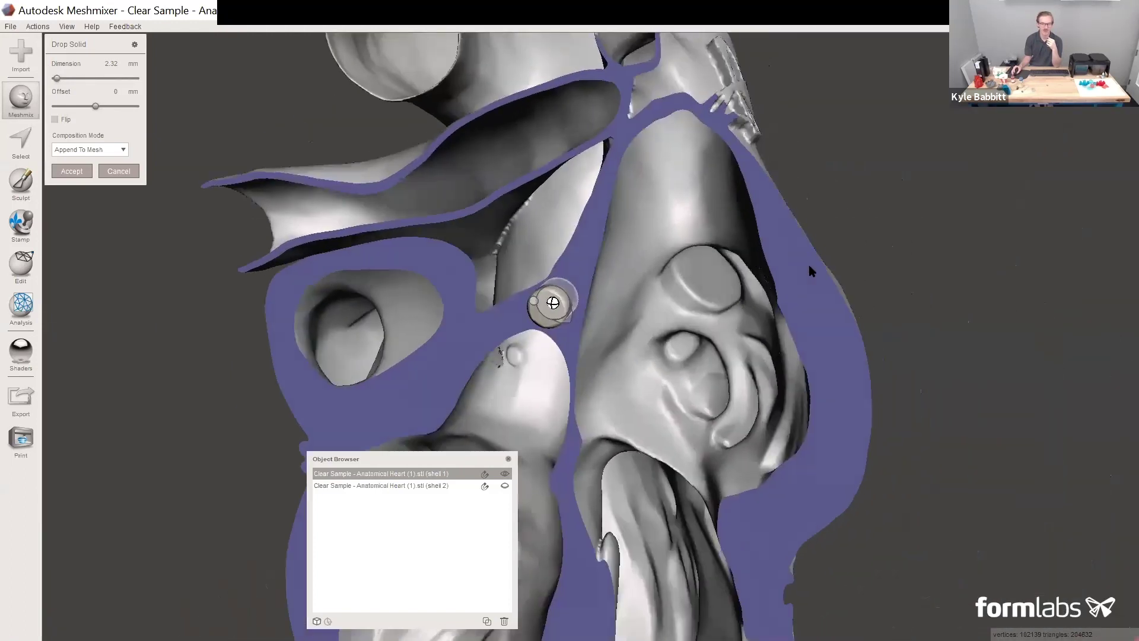
scroll(554, 302, "up", 2)
scroll(556, 305, "up", 1)
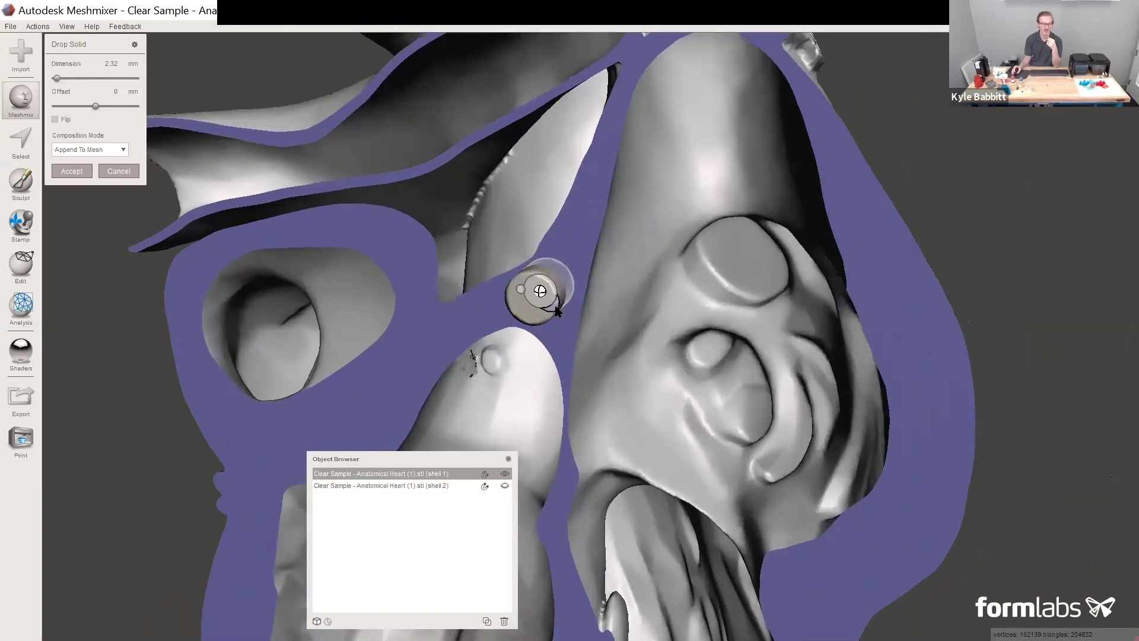
left_click_drag(556, 308, 551, 306)
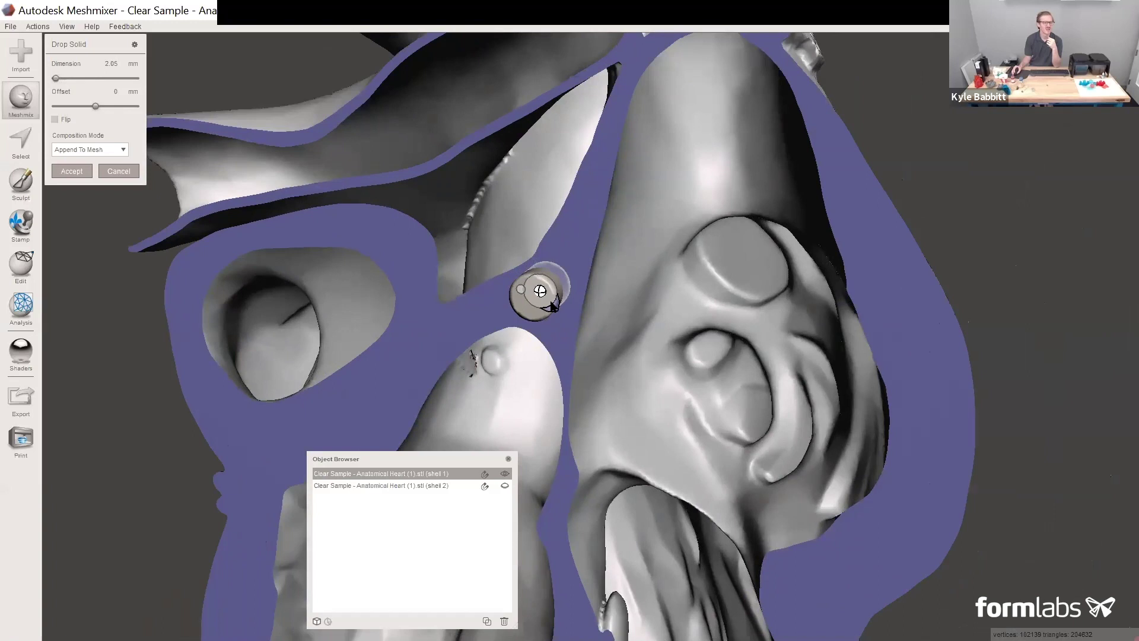
right_click_drag(576, 319, 799, 263)
right_click_drag(637, 336, 613, 350)
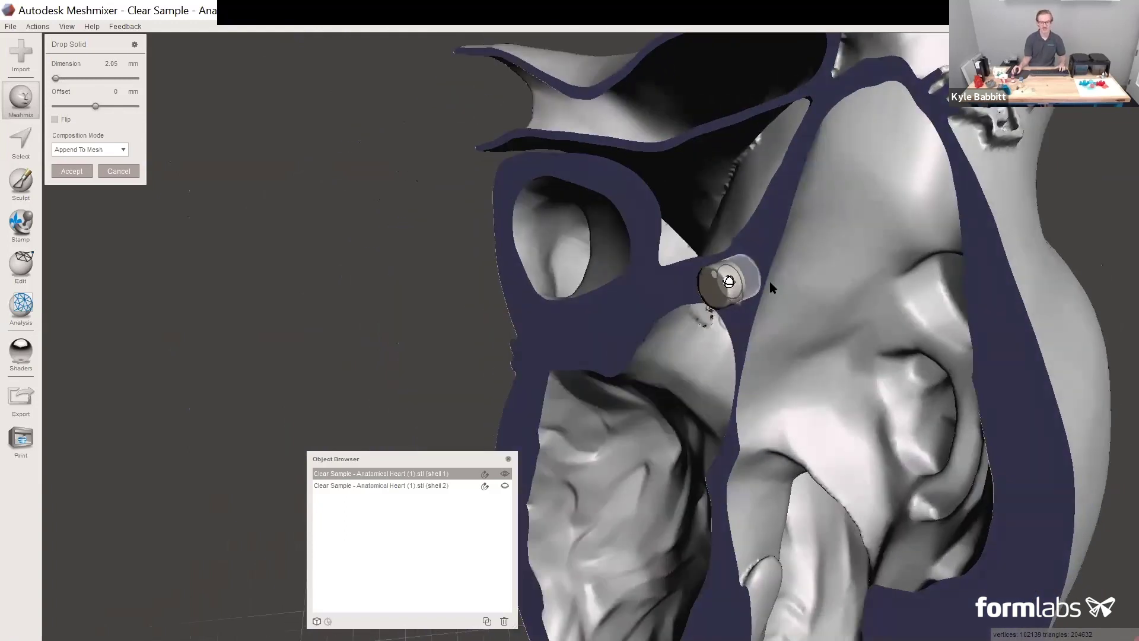
right_click_drag(781, 223, 718, 248)
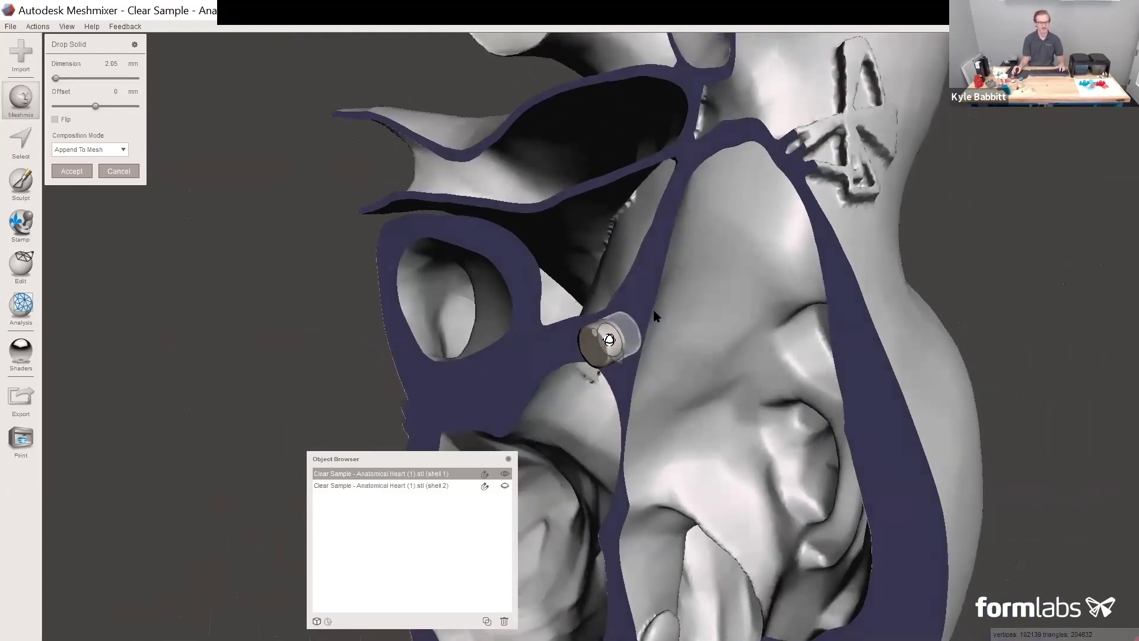
- Add the cylinder as a separate object rather than appending it to the mesh, and duplicate it
left_click(94, 151)
left_click(94, 168)
left_click(72, 171)
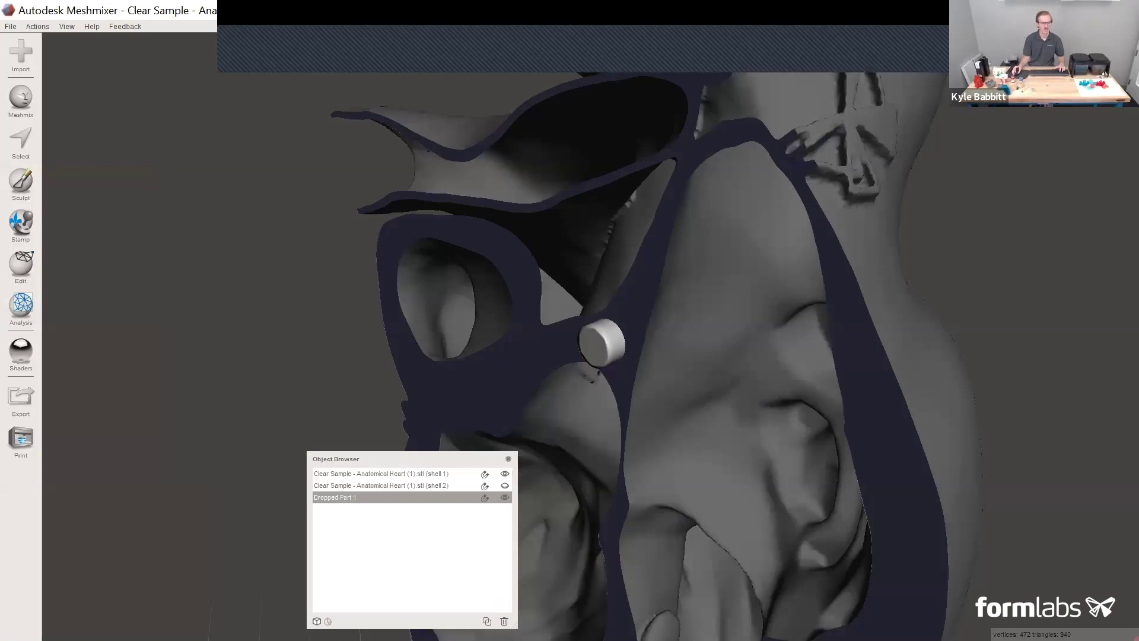
key("ctrl+d")
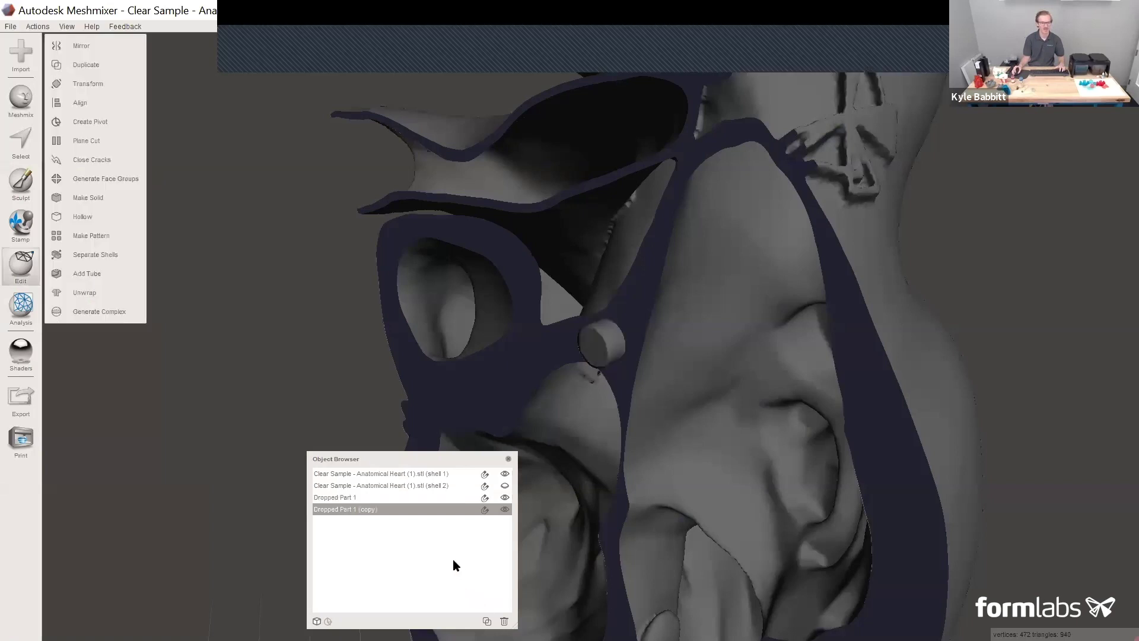
- Cut a hole in shell 1 by subtracting the original cylinder with a Boolean Difference, and hide the duplicate cylinder
left_click(601, 327)
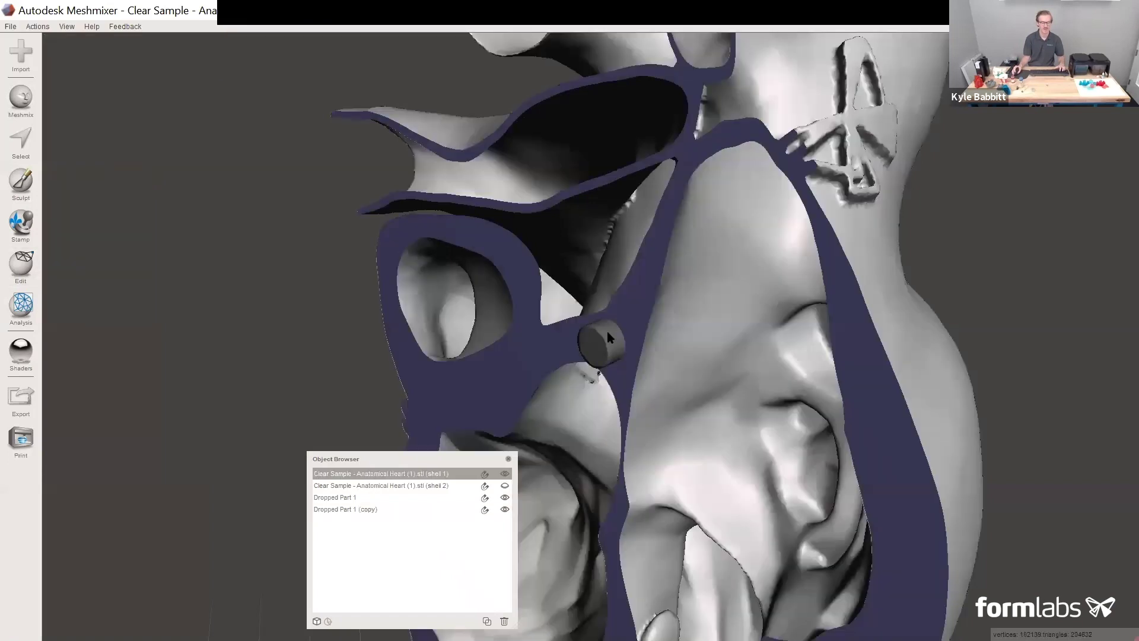
left_click(607, 331, "shift")
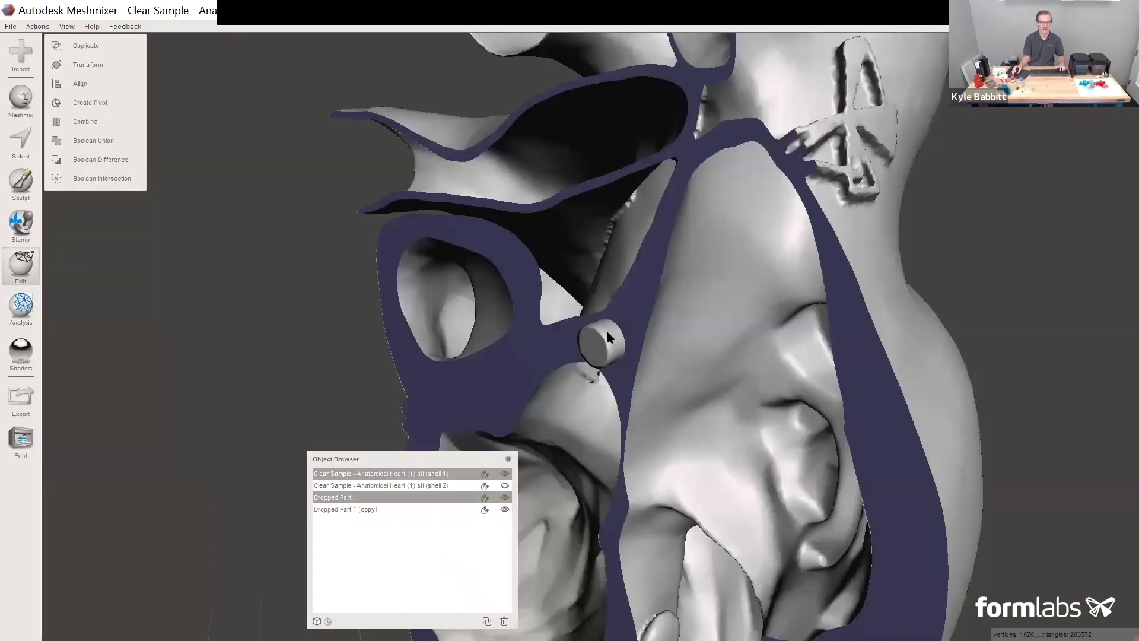
left_click(127, 165)
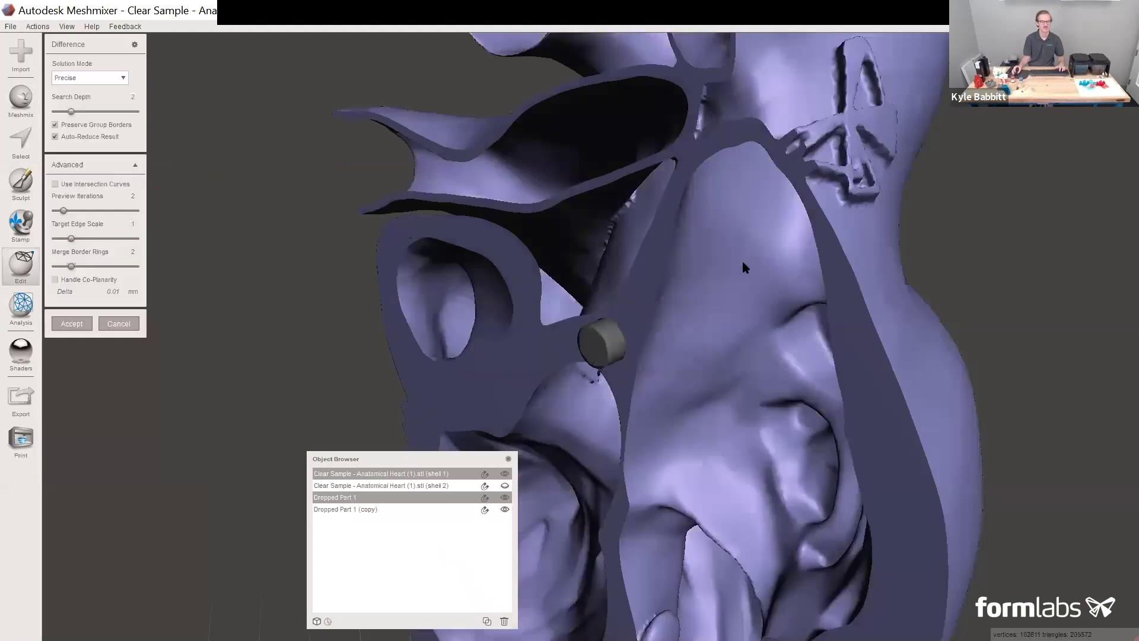
right_click_drag(772, 242, 747, 260)
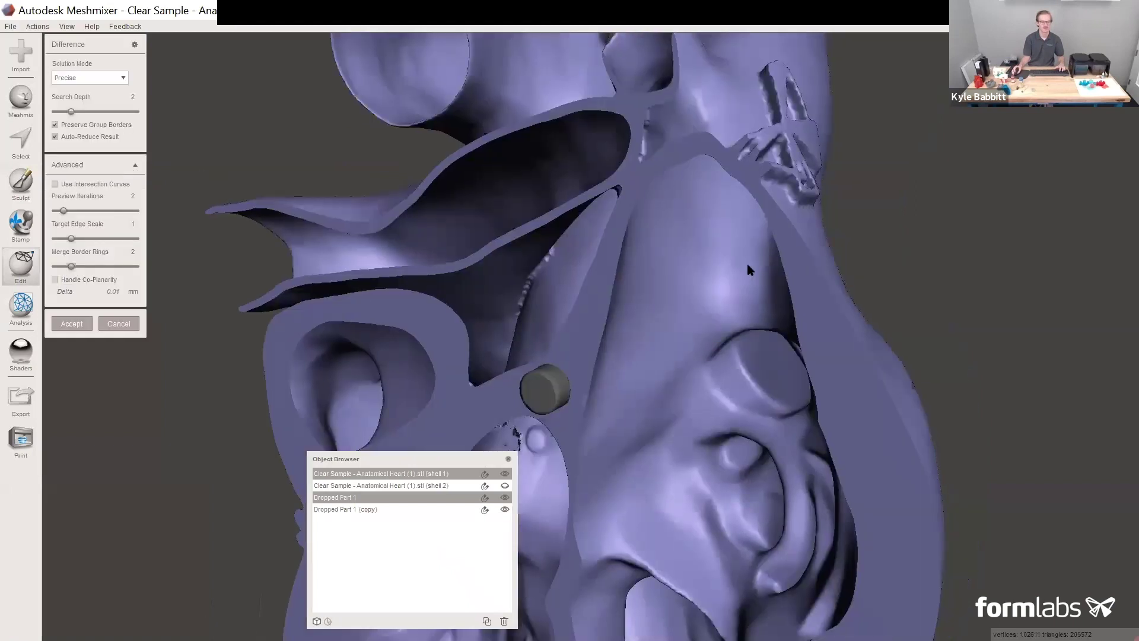
right_click_drag(614, 374, 647, 350)
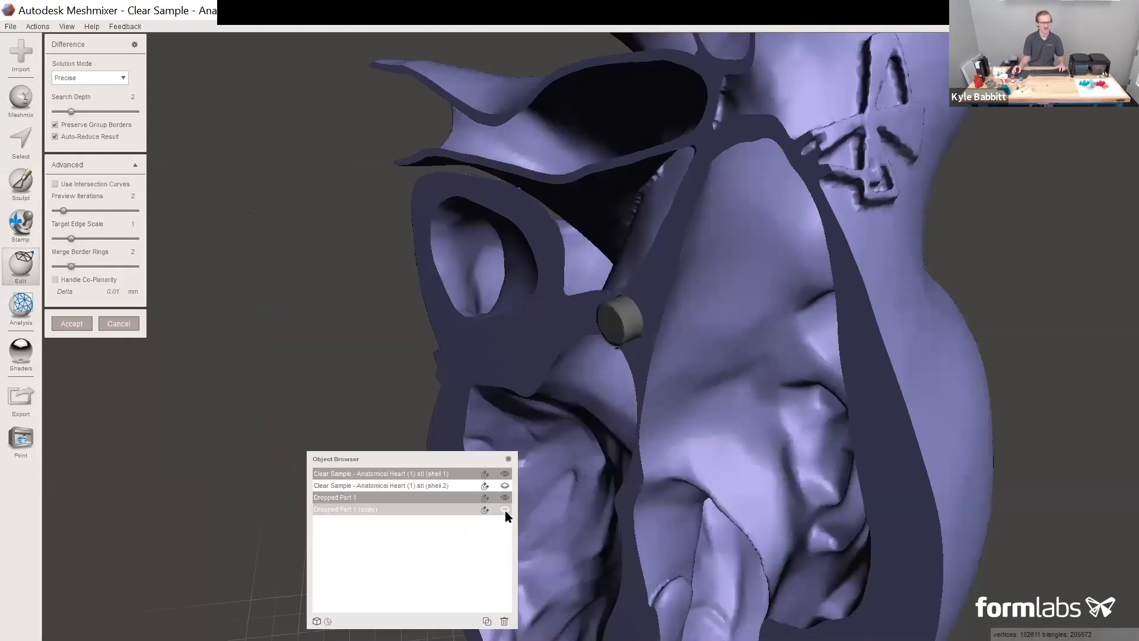
left_click(505, 510)
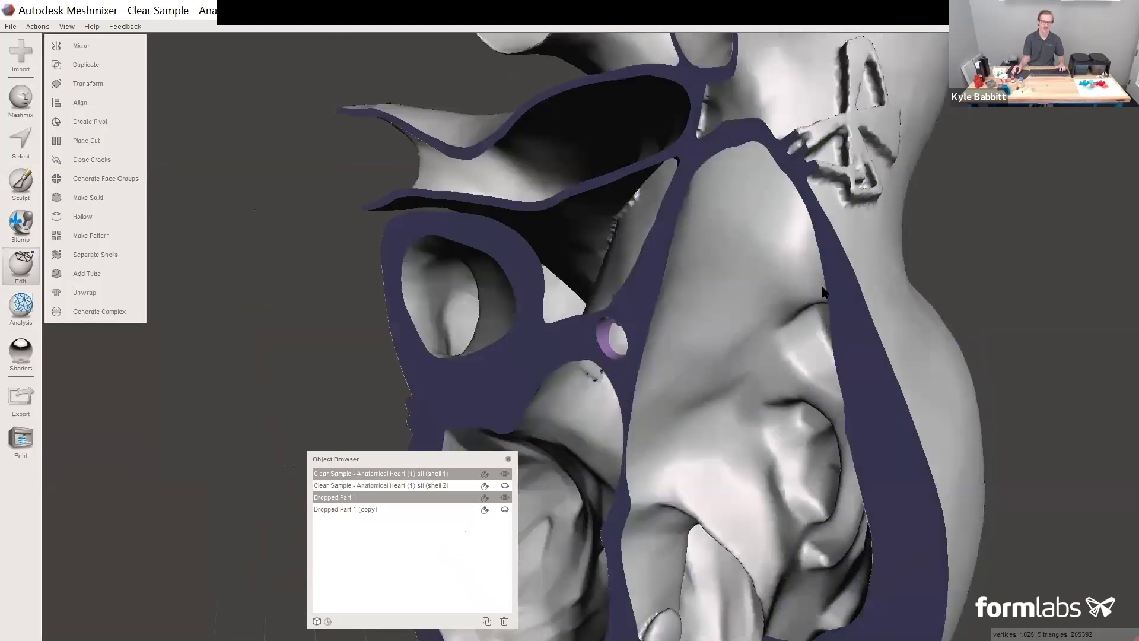
- Hide shell 1 and the original cylinder, show shell 2 and the duplicate cylinder, and make shell 2 the active object
right_click_drag(822, 287, 723, 266)
right_click_drag(707, 315, 650, 207)
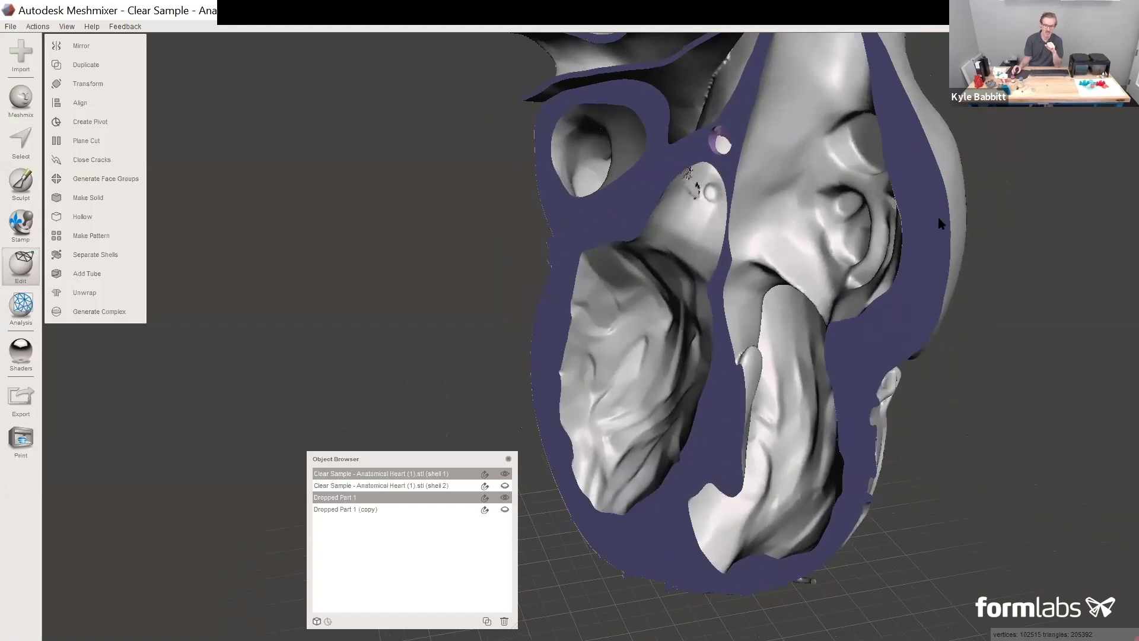
right_click_drag(841, 424, 836, 433)
scroll(835, 424, "down", 3)
middle_click_drag(835, 385, 846, 364)
right_click_drag(848, 369, 851, 366)
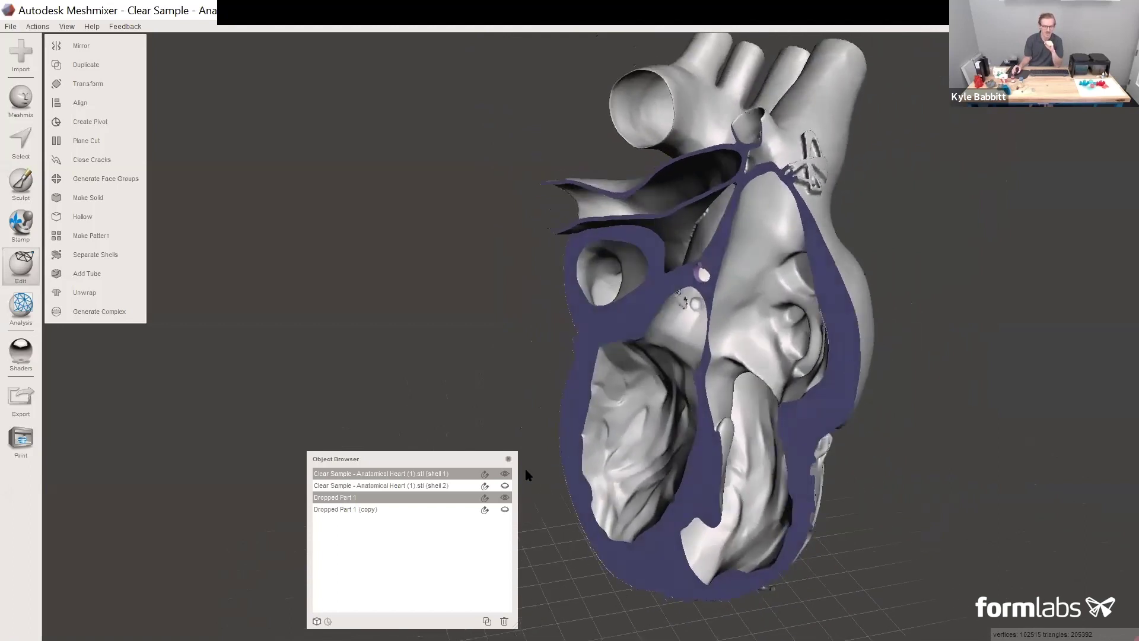
left_click(505, 497)
left_click(505, 474)
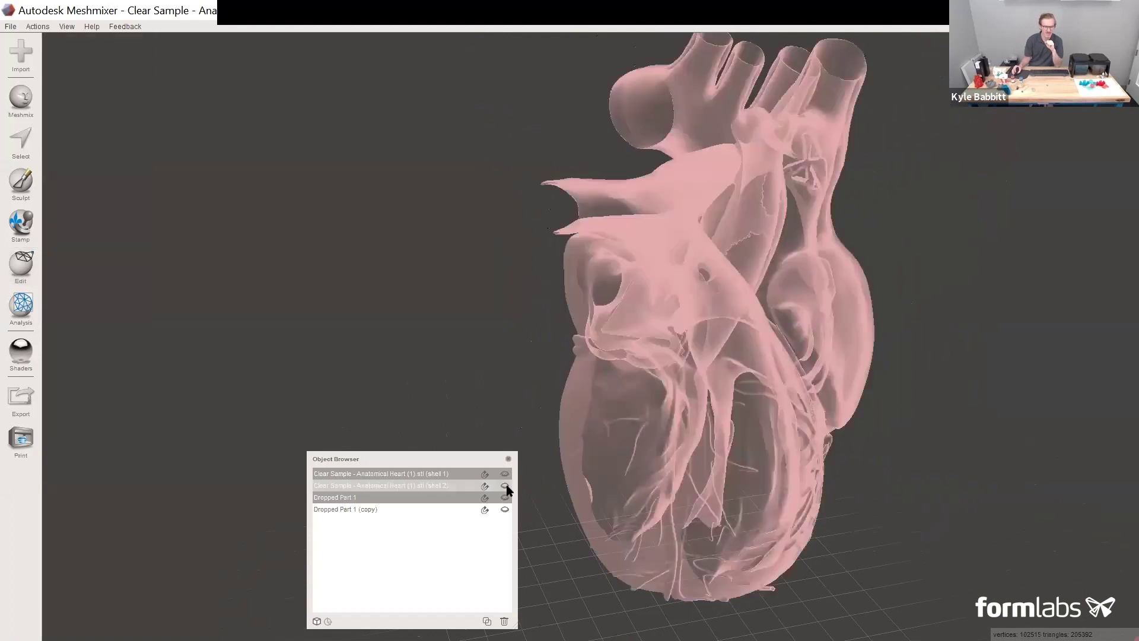
left_click(505, 486)
right_click_drag(963, 294, 699, 376)
right_click_drag(398, 309, 436, 179)
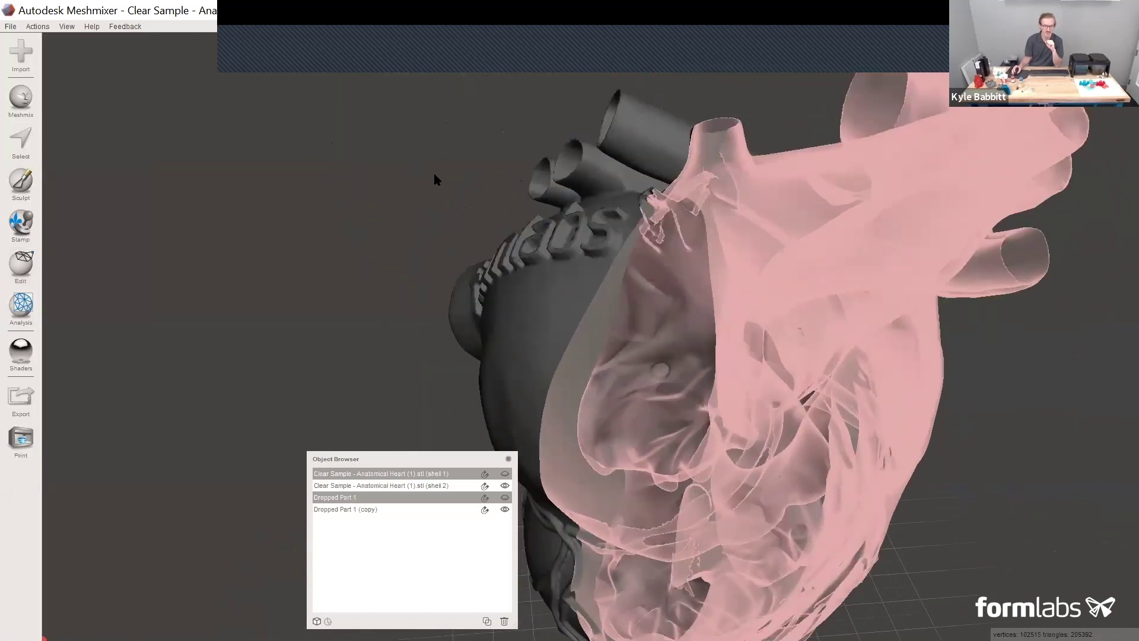
left_click(764, 294)
right_click_drag(764, 294, 784, 308)
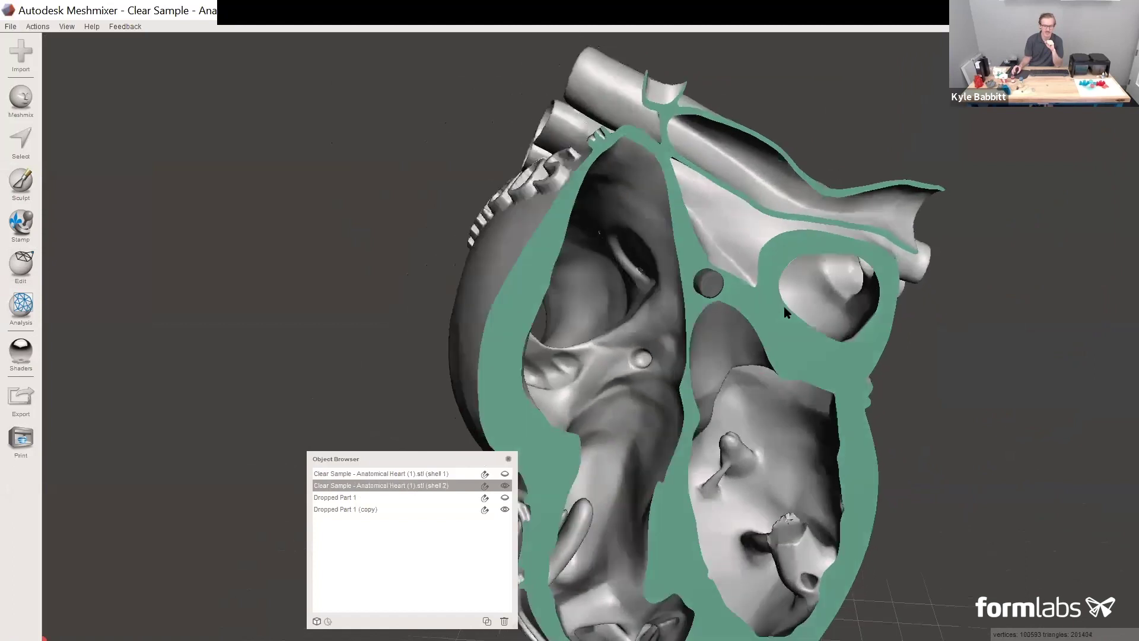
- Cut the matching hole in shell 2's cut face by subtracting the duplicate cylinder with a Boolean Difference
scroll(784, 306, "up", 5)
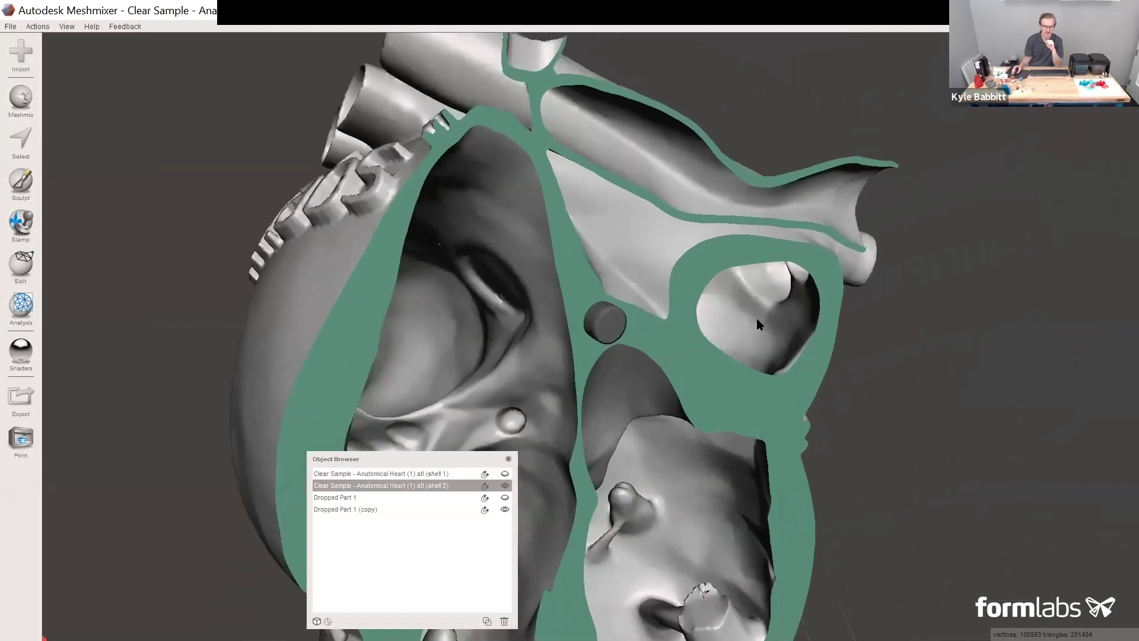
middle_click_drag(757, 325, 754, 325)
left_click(603, 316)
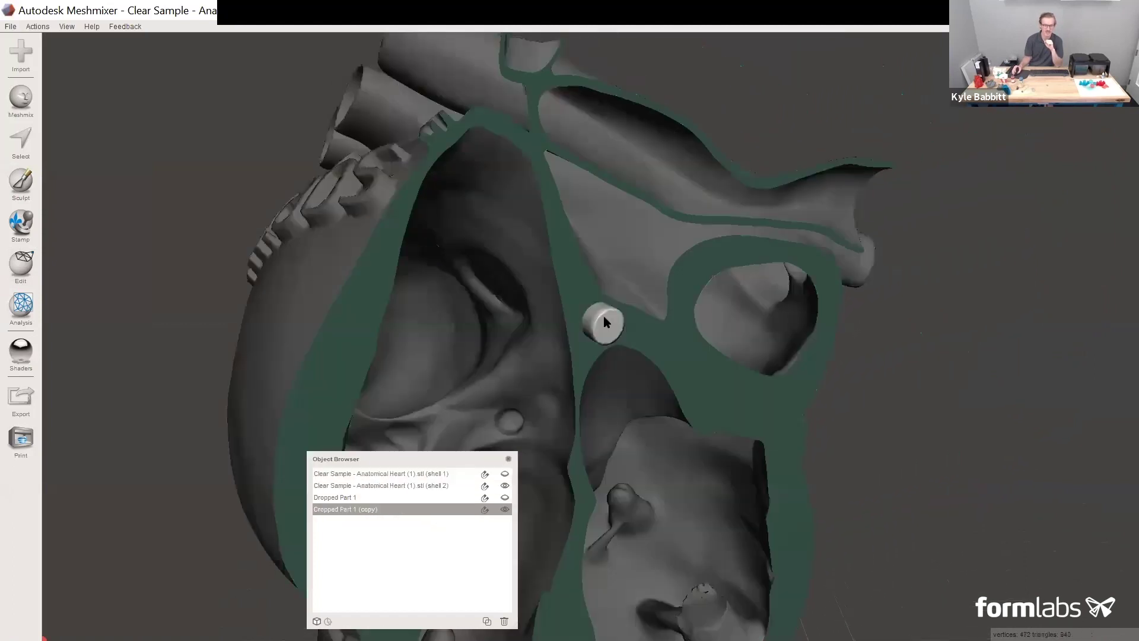
left_click(580, 284)
left_click(603, 322, "shift")
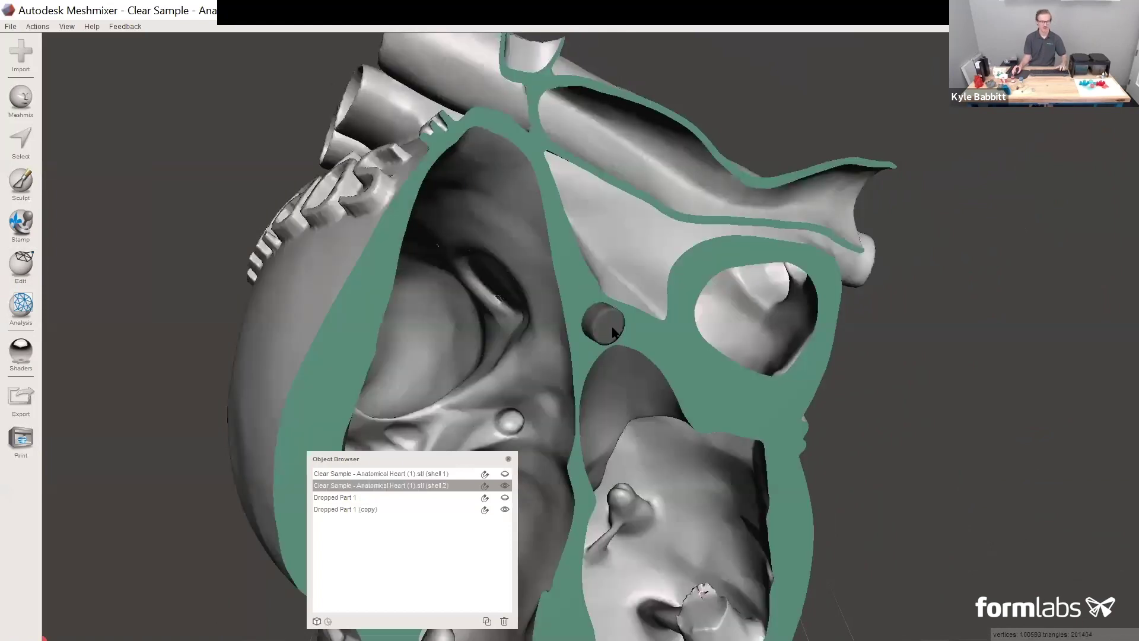
left_click(21, 265)
left_click(88, 159)
right_click_drag(884, 348, 921, 381)
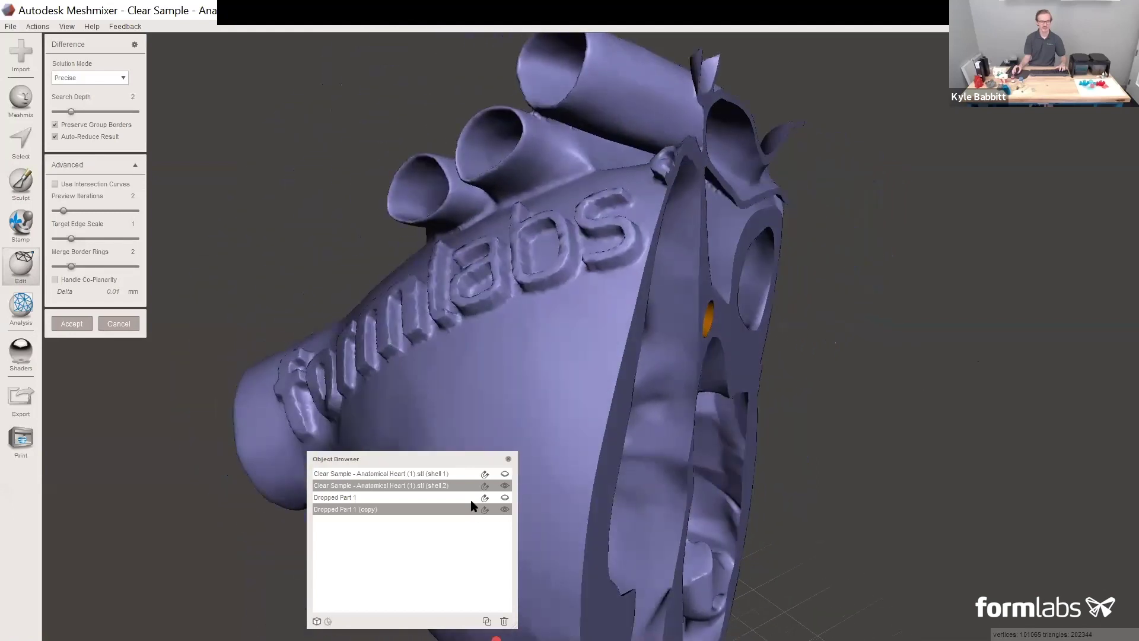
scroll(741, 377, "down", 3)
right_click_drag(752, 378, 622, 318)
right_click_drag(544, 279, 594, 297)
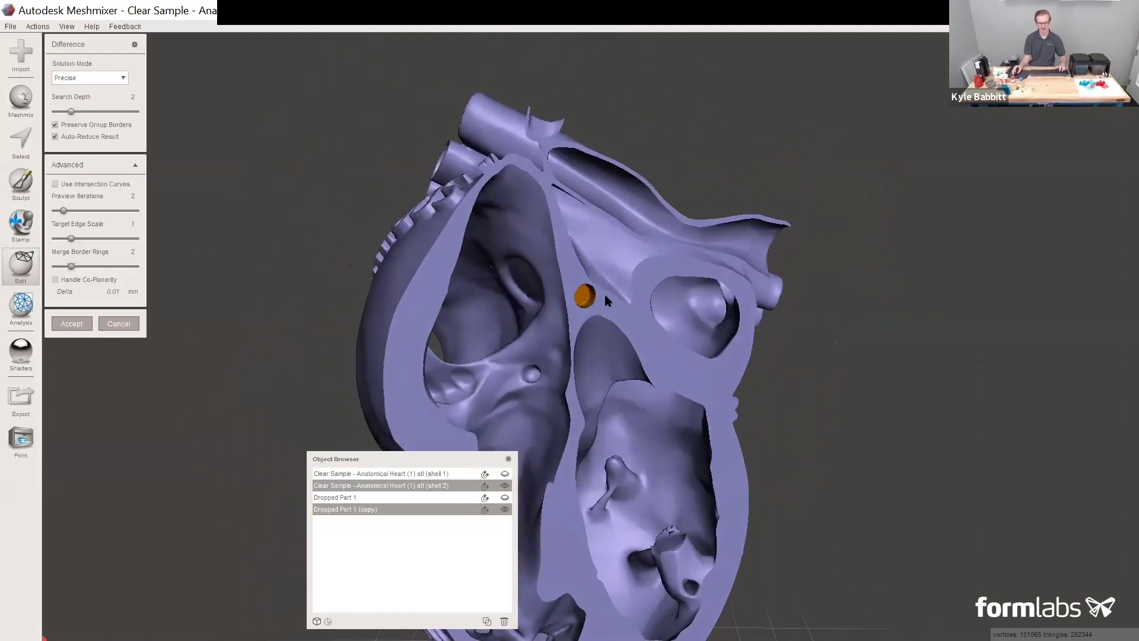
scroll(618, 299, "down", 2)
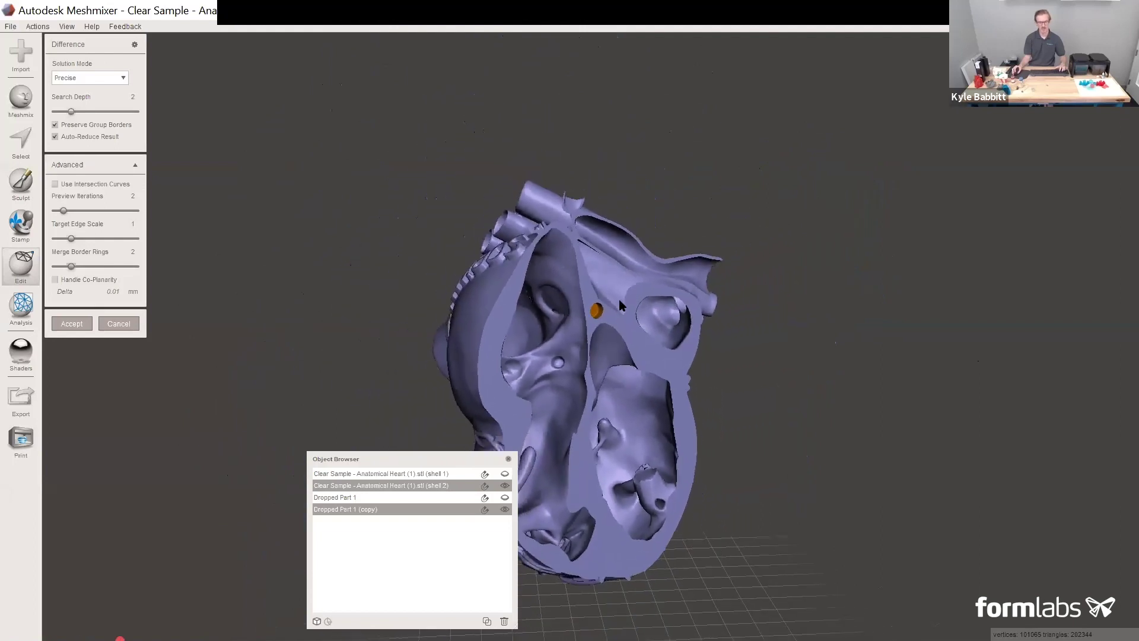
scroll(619, 301, "down", 2)
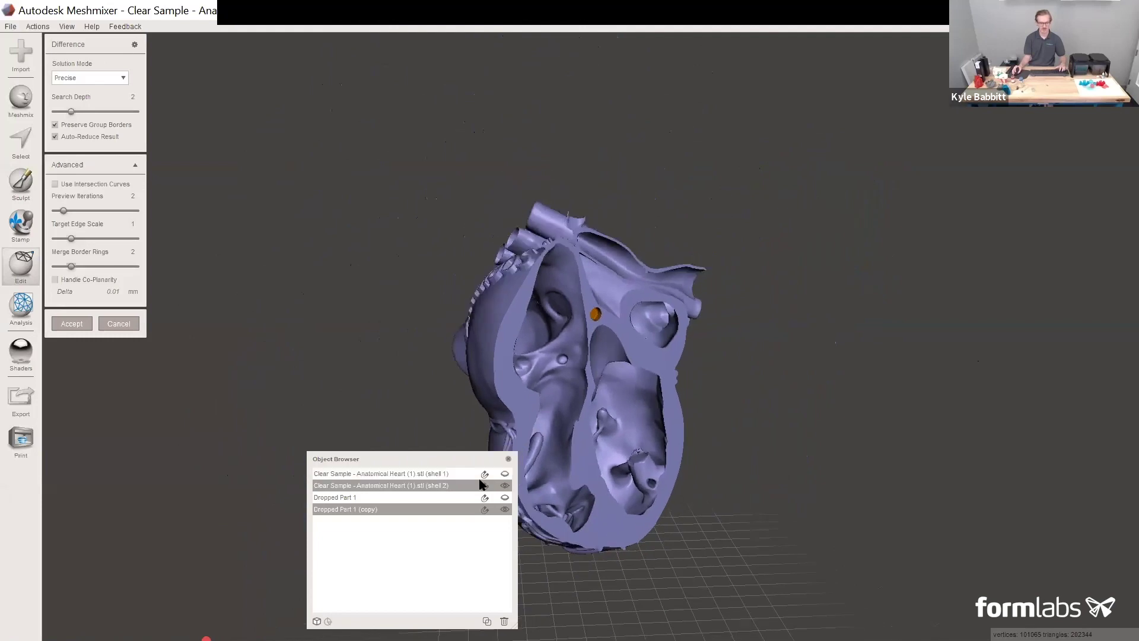
left_click(72, 323)
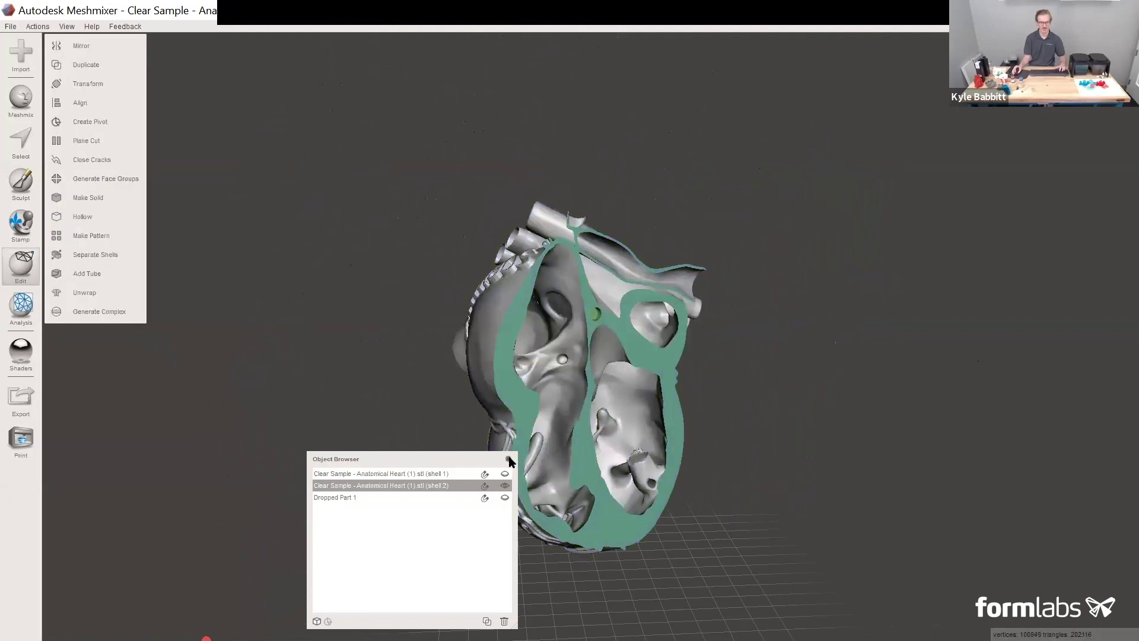
- Close the object browser and brush-select most of the vessel-covered outer surface on the lower part of shell 2
left_click(509, 459)
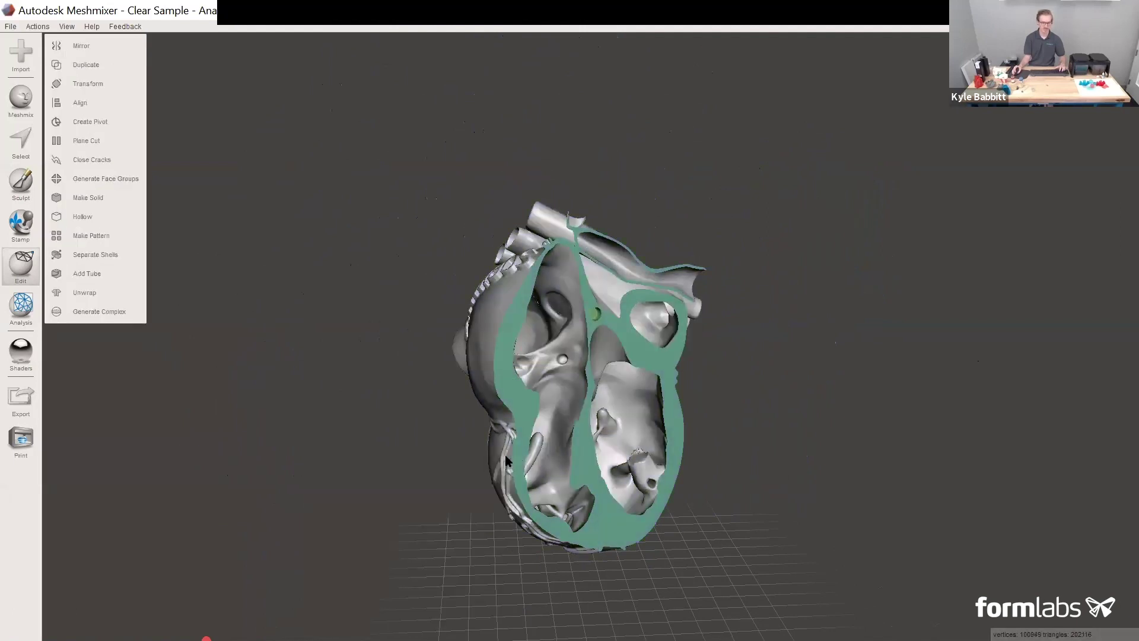
right_click_drag(505, 455, 647, 426)
scroll(681, 460, "up", 2)
middle_click_drag(649, 431, 592, 387)
right_click_drag(513, 326, 508, 350)
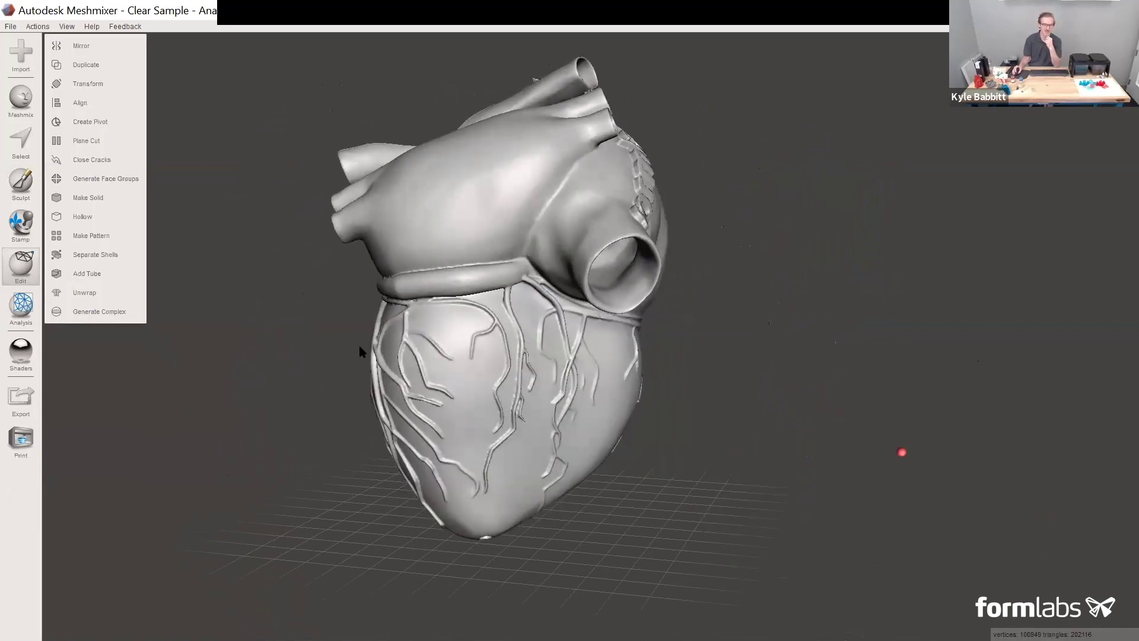
left_click(21, 144)
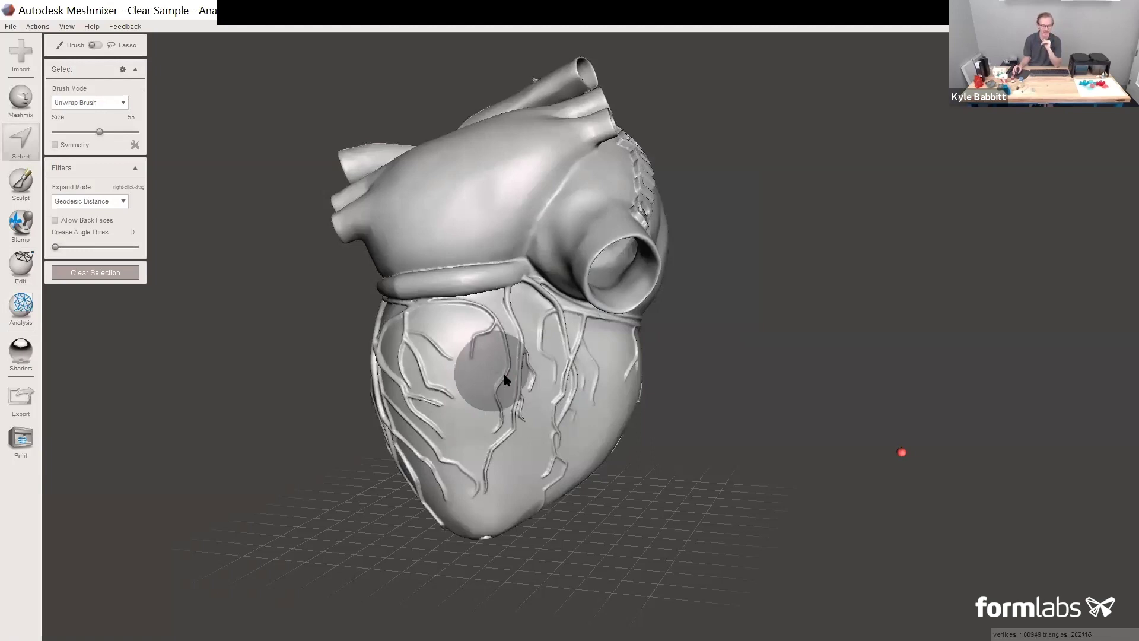
mouse_move(504, 349)
left_mouse_down()
mouse_move(484, 338)
mouse_move(429, 368)
mouse_move(424, 460)
mouse_move(511, 480)
mouse_move(570, 409)
mouse_move(530, 331)
mouse_move(474, 367)
mouse_move(531, 450)
mouse_move(575, 371)
mouse_move(447, 322)
mouse_move(389, 380)
mouse_move(392, 418)
mouse_move(428, 456)
left_mouse_up()
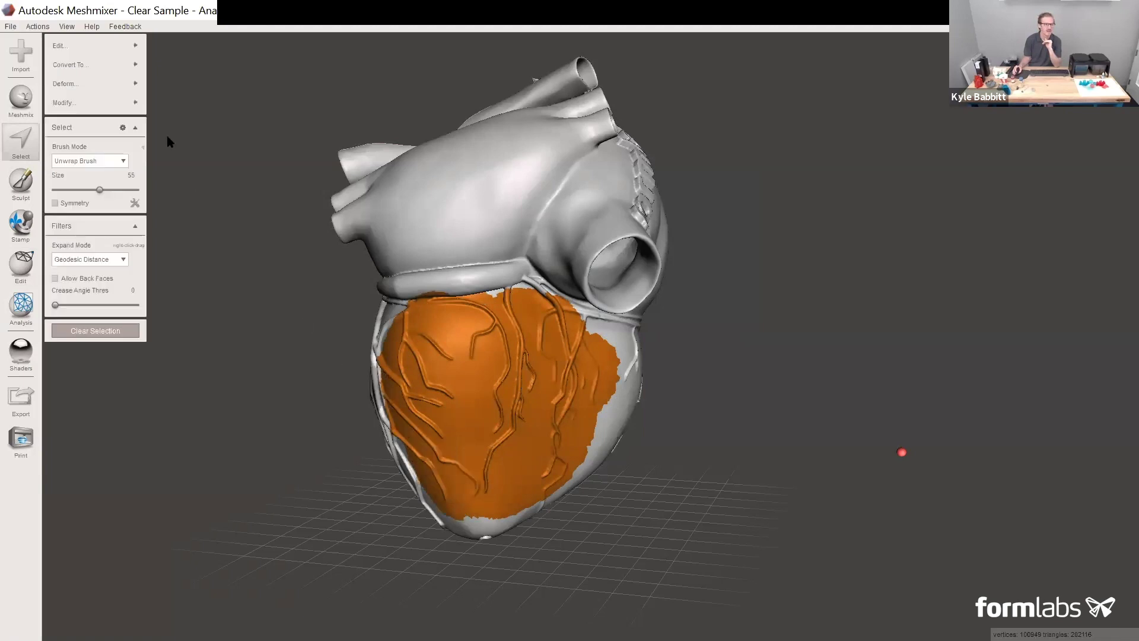
- Try Shape Preserving smoothing on the selected vessel-covered surface region
mouse_move(112, 91)
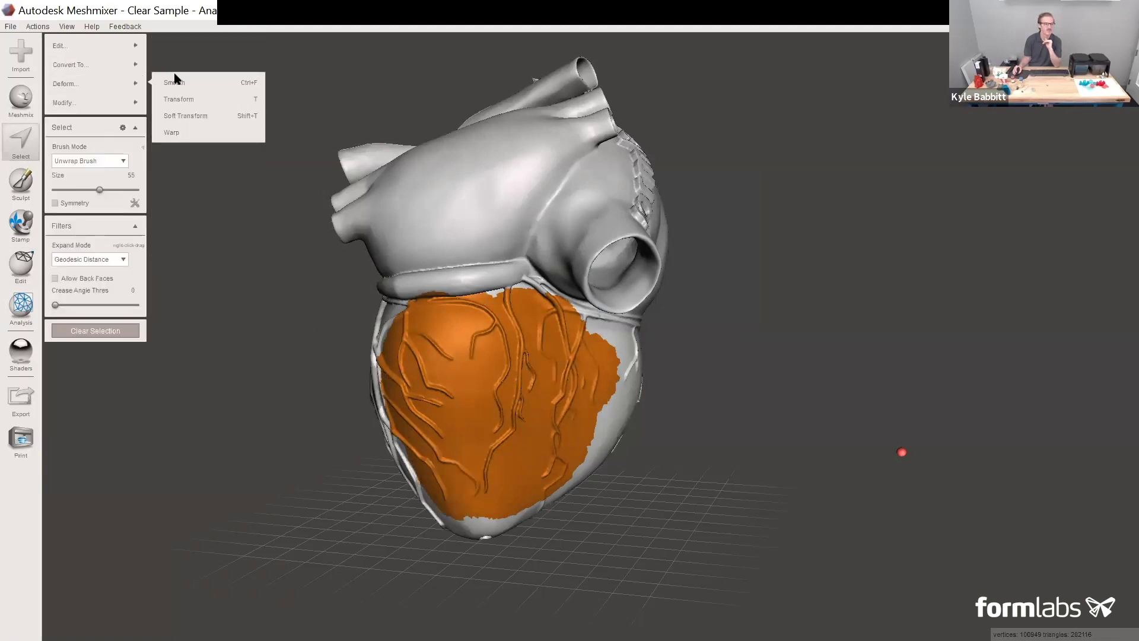
left_click(197, 87)
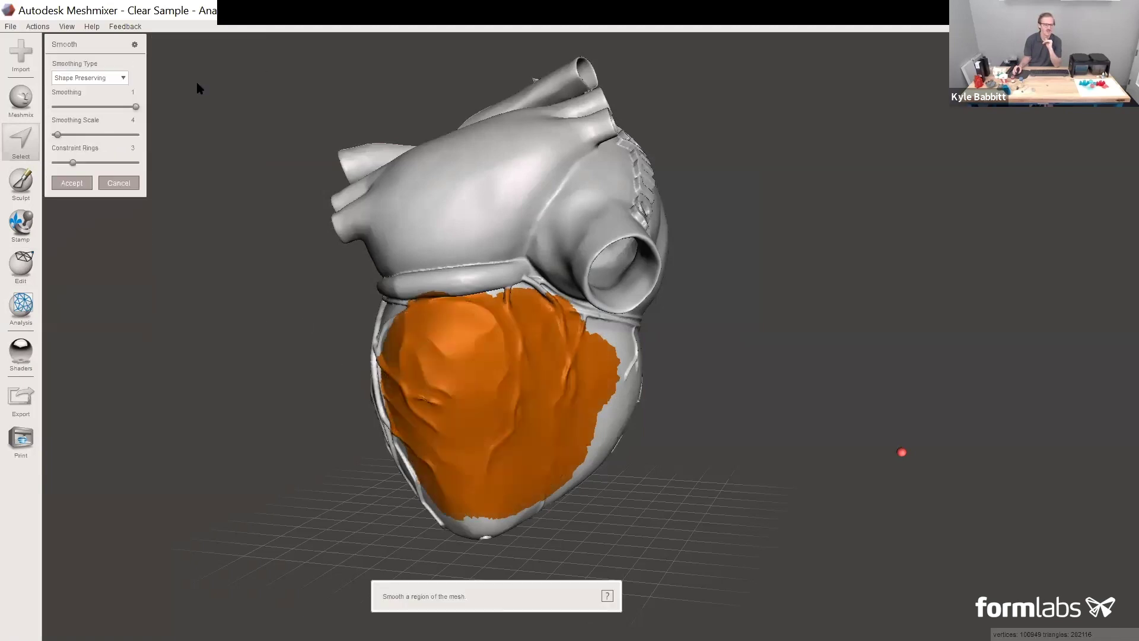
scroll(589, 411, "up", 3)
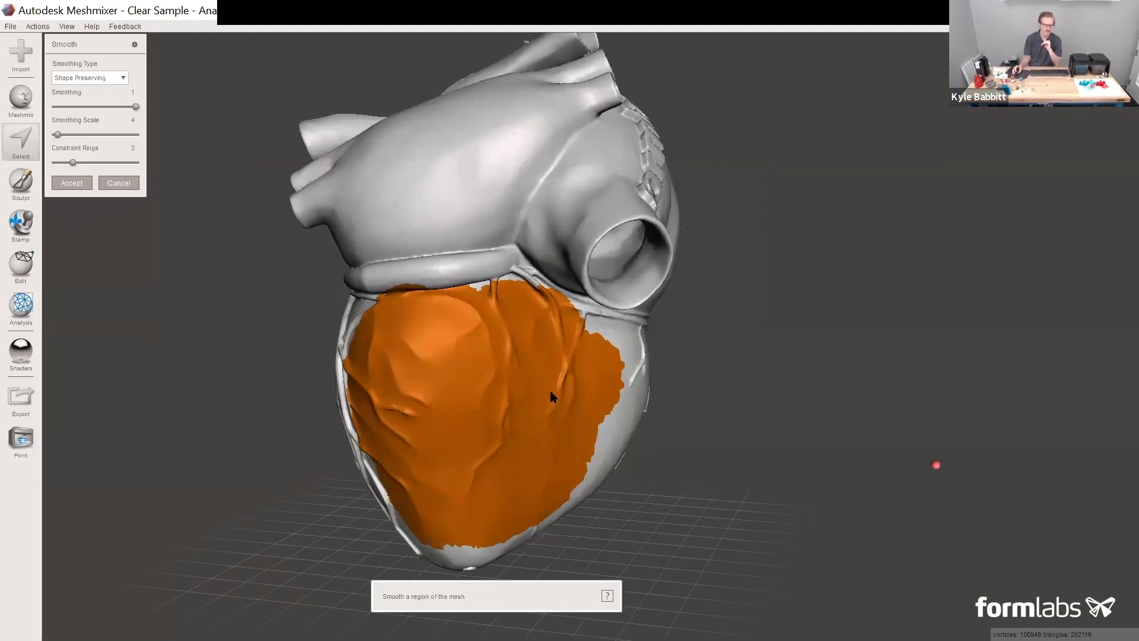
left_click(72, 181)
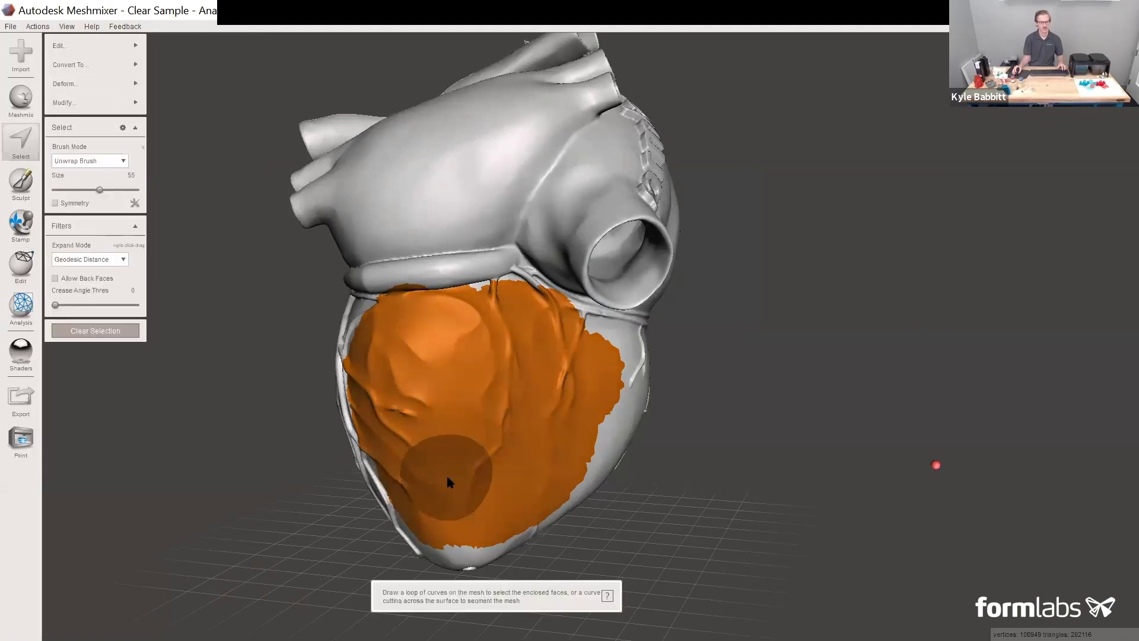
key("ctrl+f")
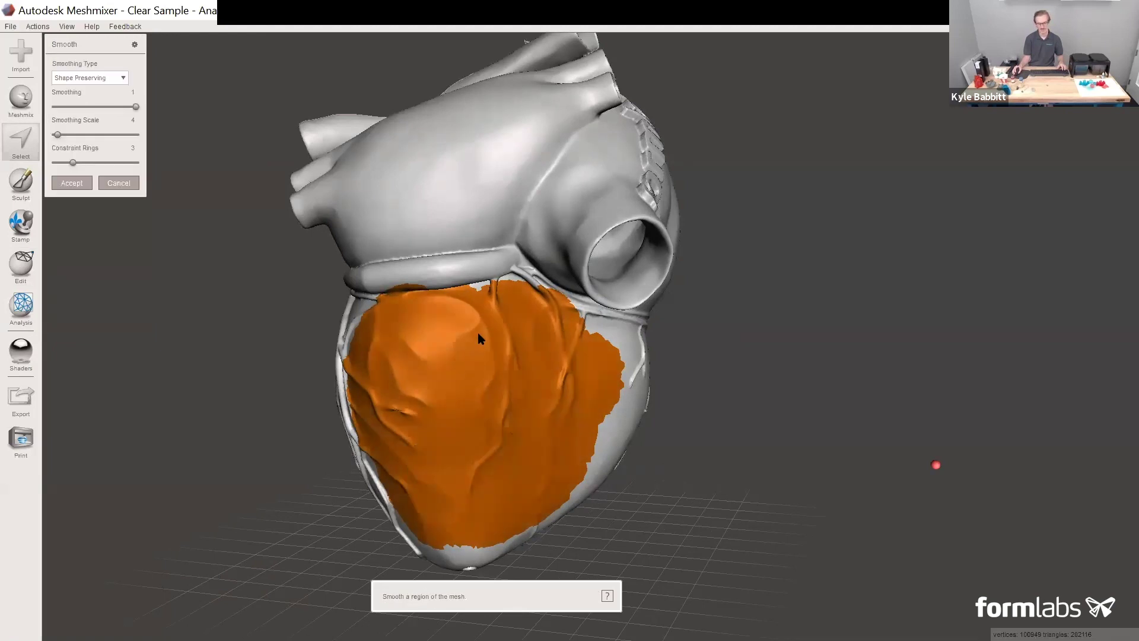
key("Escape")
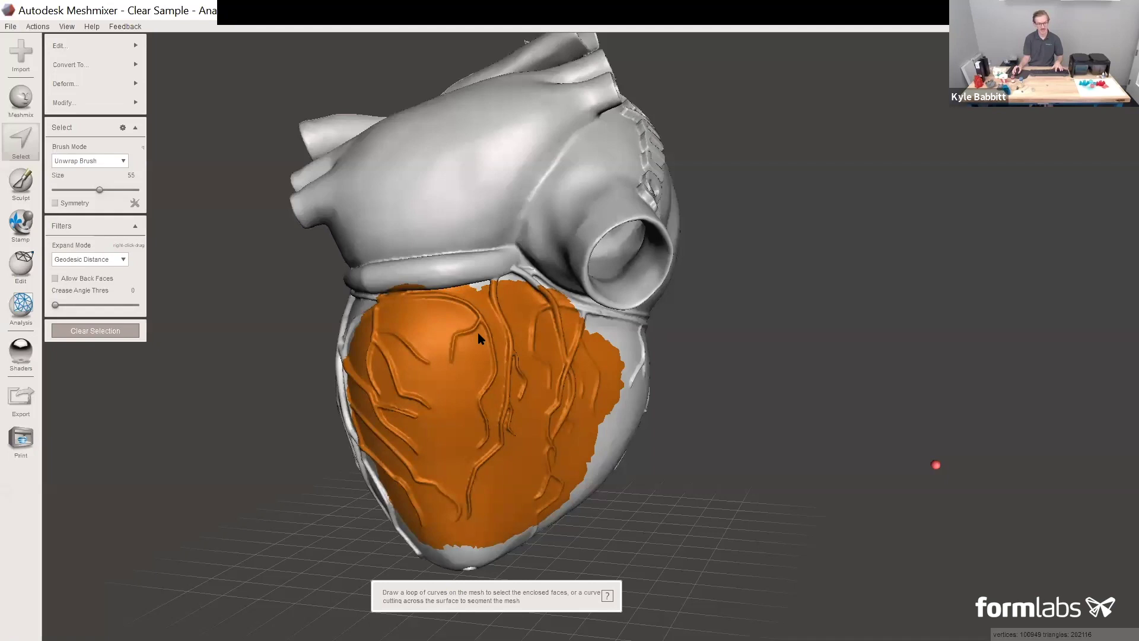
- Apply Shape Preserving smoothing to the brush-selected outer surface on the lower part of the heart half
key("ctrl+f")
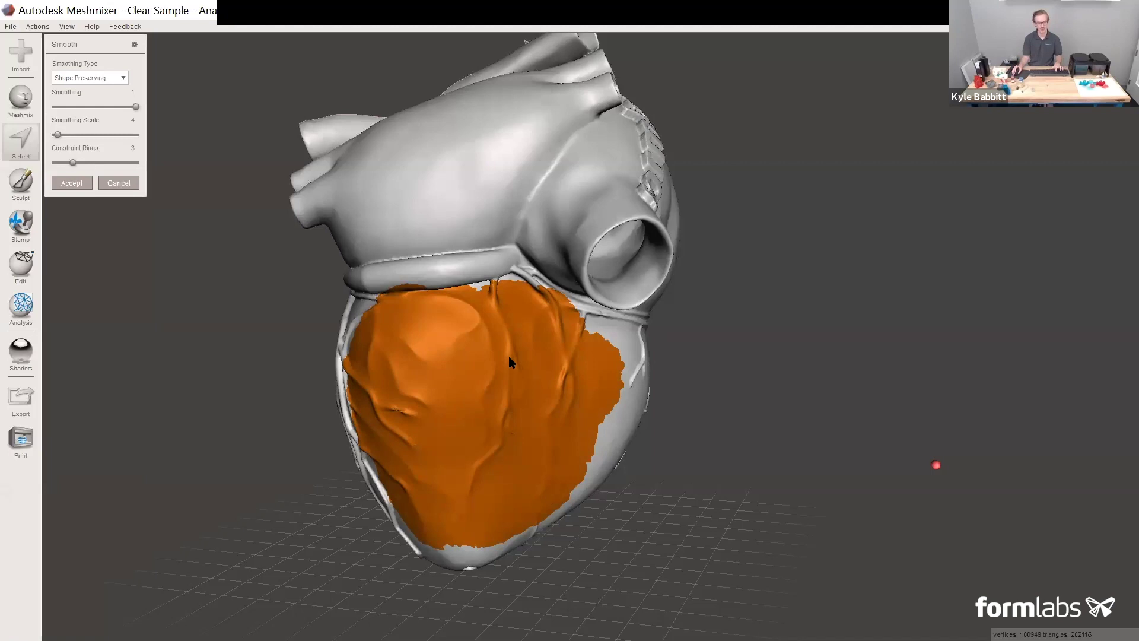
scroll(508, 356, "down", 3)
right_click_drag(516, 273, 546, 274)
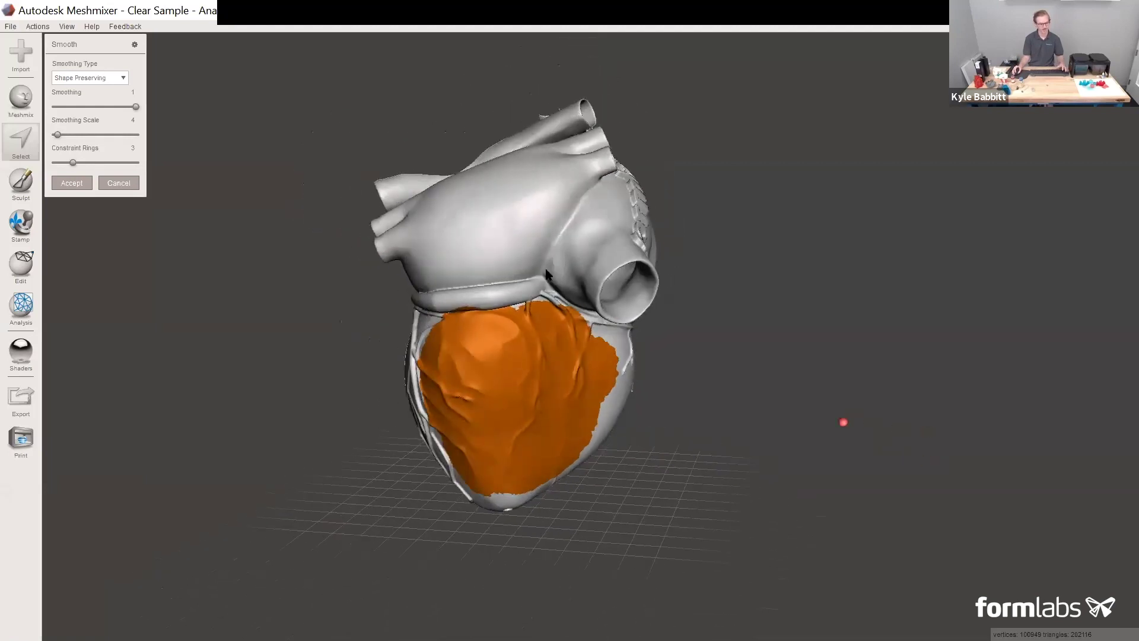
- Examine the heart half from all around, including its cut face, the cylindrical hole and the inner chambers
right_click_drag(562, 287, 581, 426)
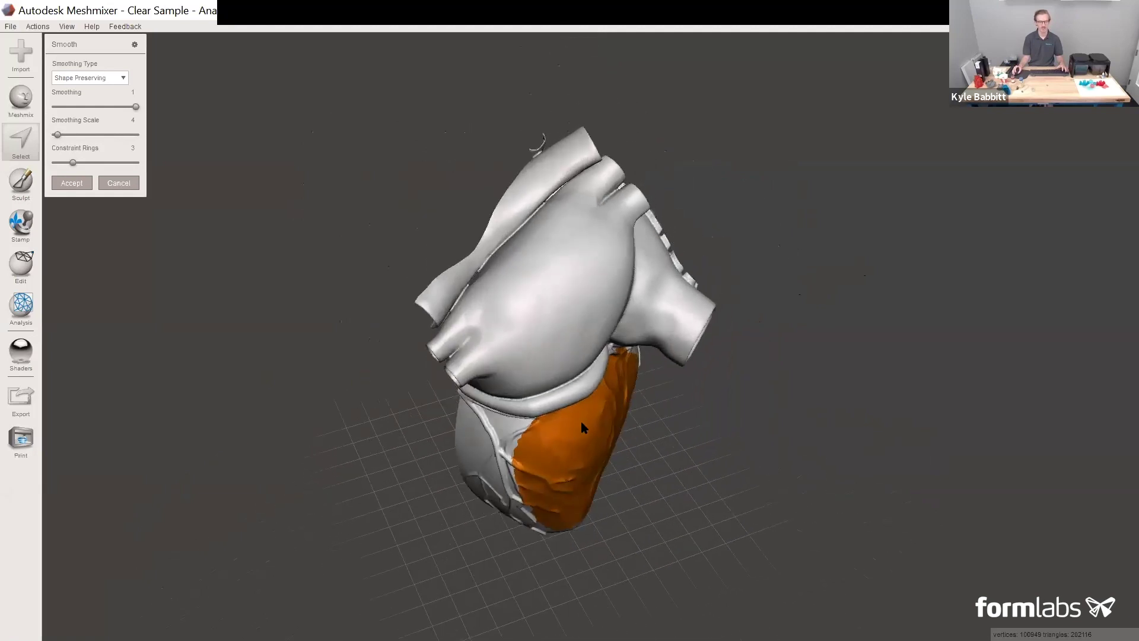
right_click_drag(666, 399, 813, 362)
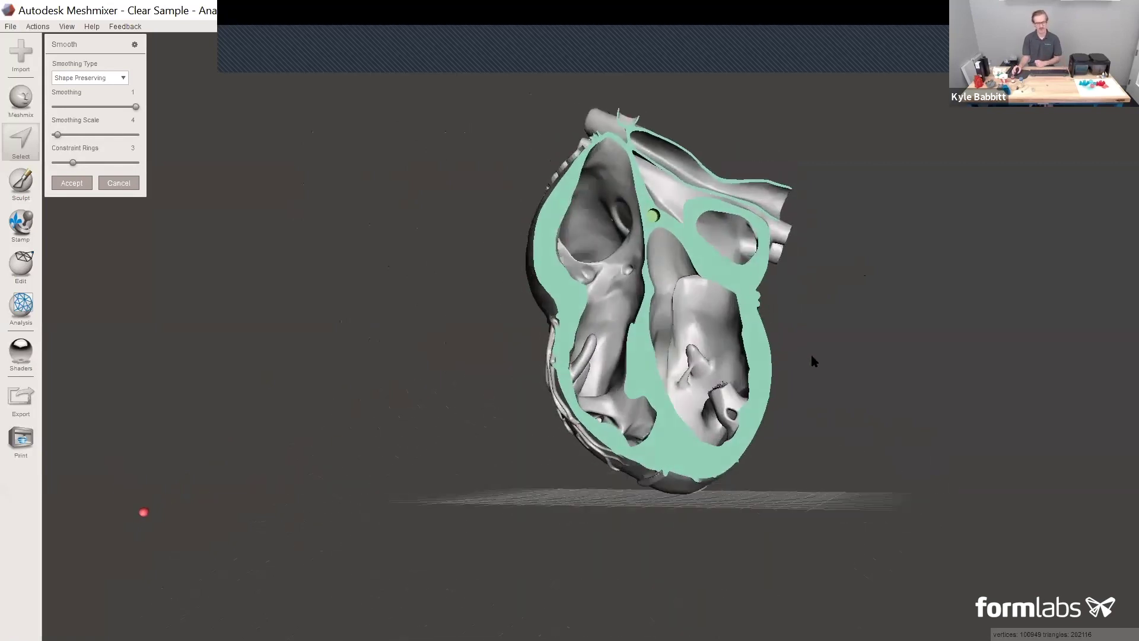
right_click_drag(768, 369, 747, 449)
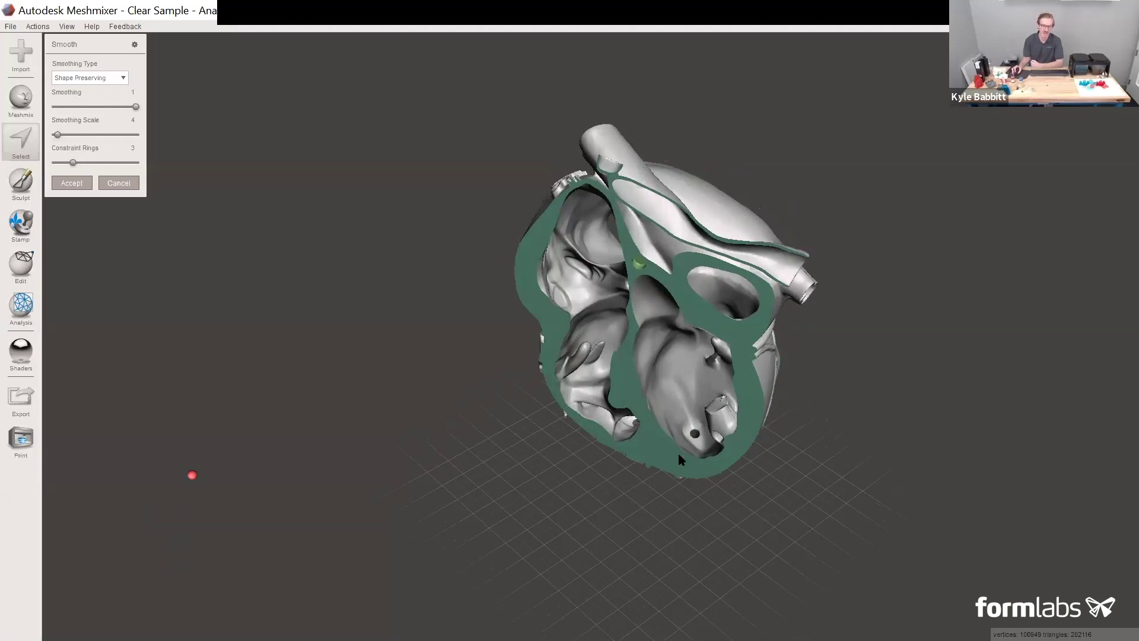
scroll(681, 457, "up", 5)
right_click_drag(696, 449, 574, 397)
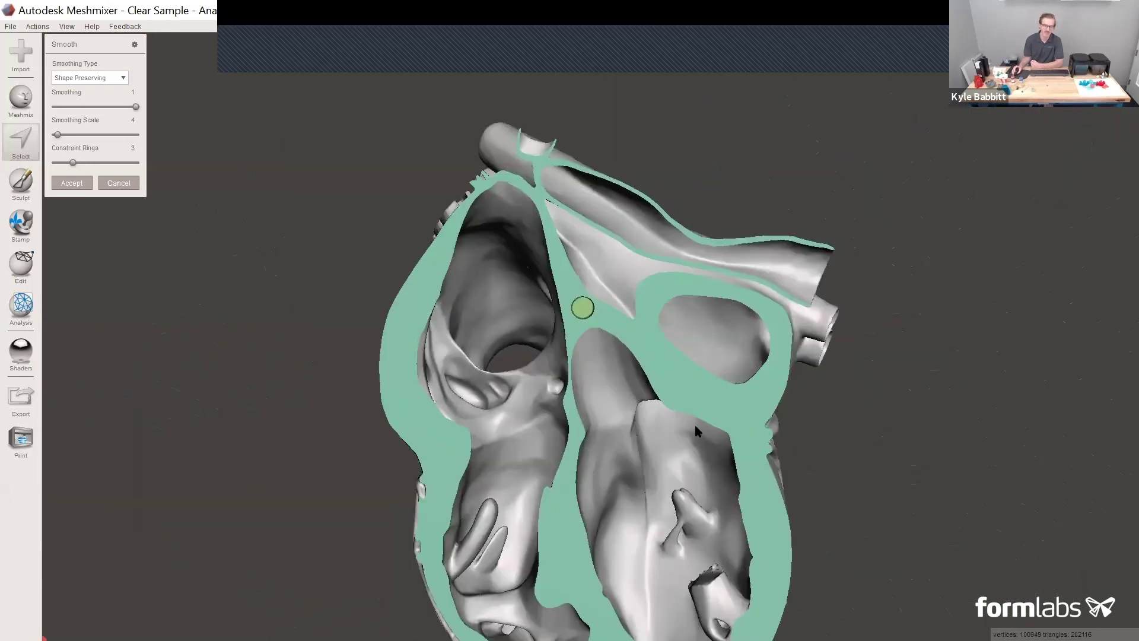
right_click_drag(694, 422, 722, 440)
middle_click_drag(692, 448, 652, 363)
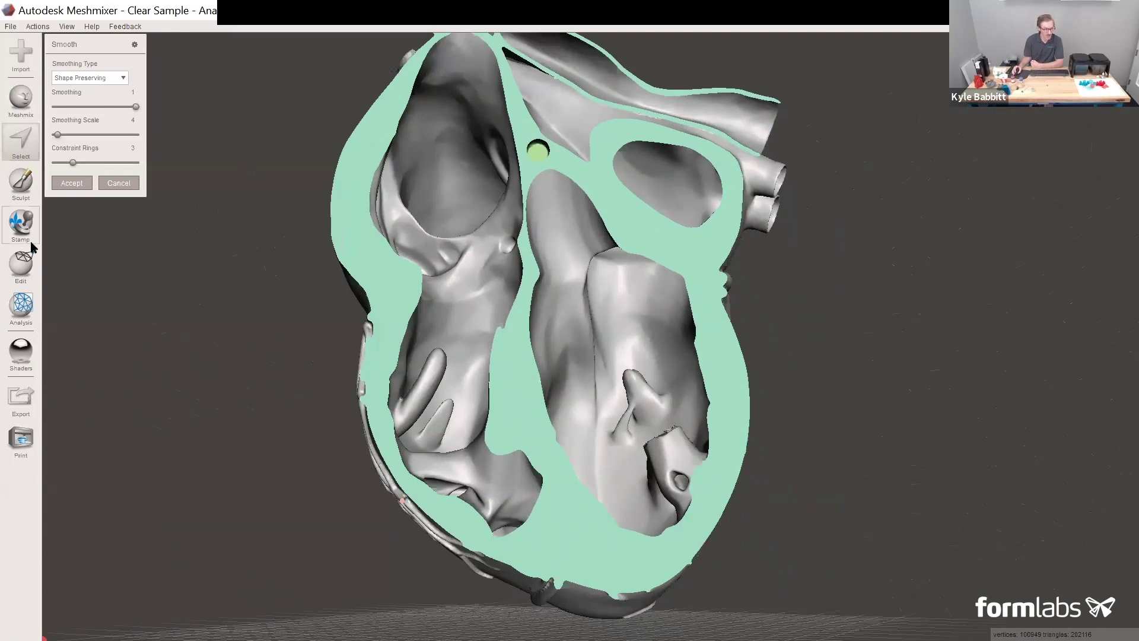
- Start a Spline (Inside) tube with Boolean combining and place its first end on the inner ventricle wall
left_click(21, 264)
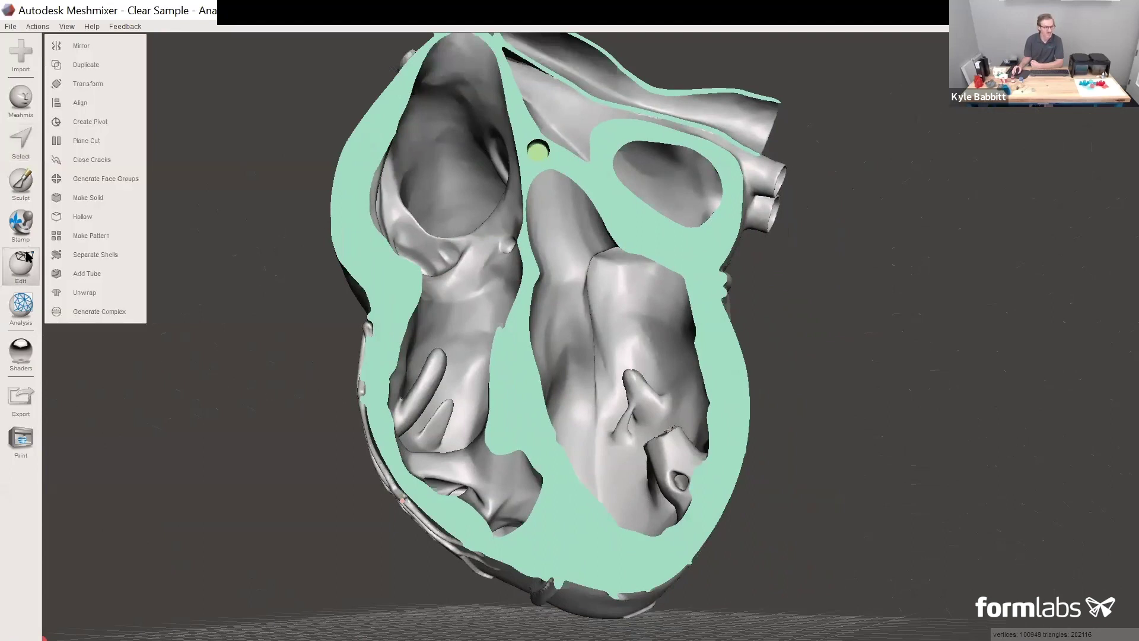
left_click(80, 273)
right_click_drag(727, 343, 539, 370)
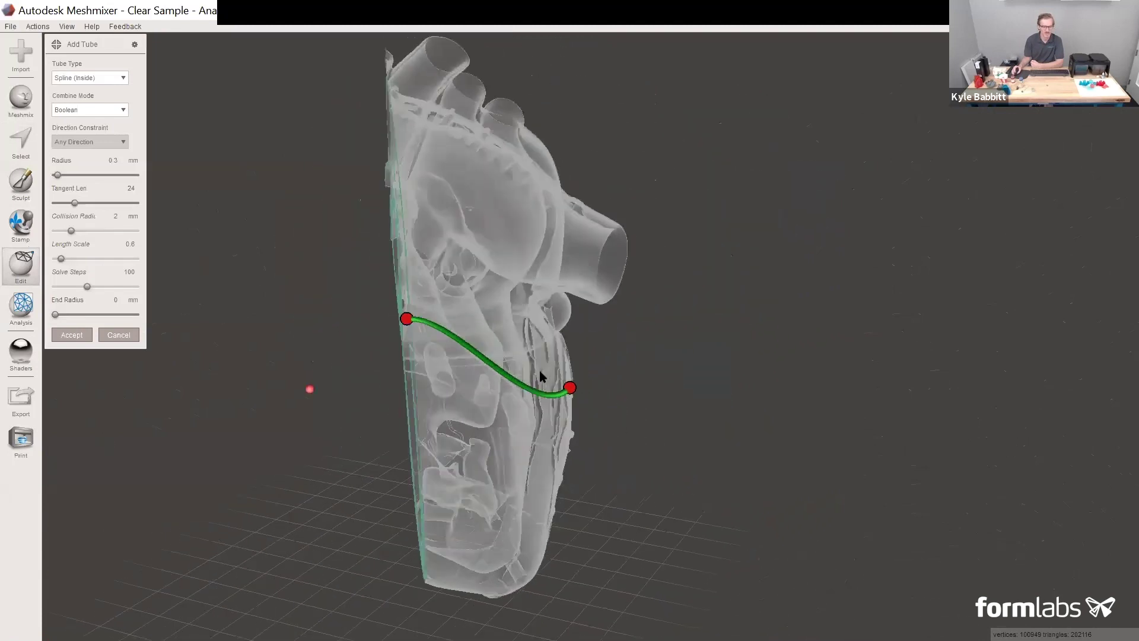
right_click_drag(584, 428, 624, 414)
left_click_drag(460, 354, 599, 385)
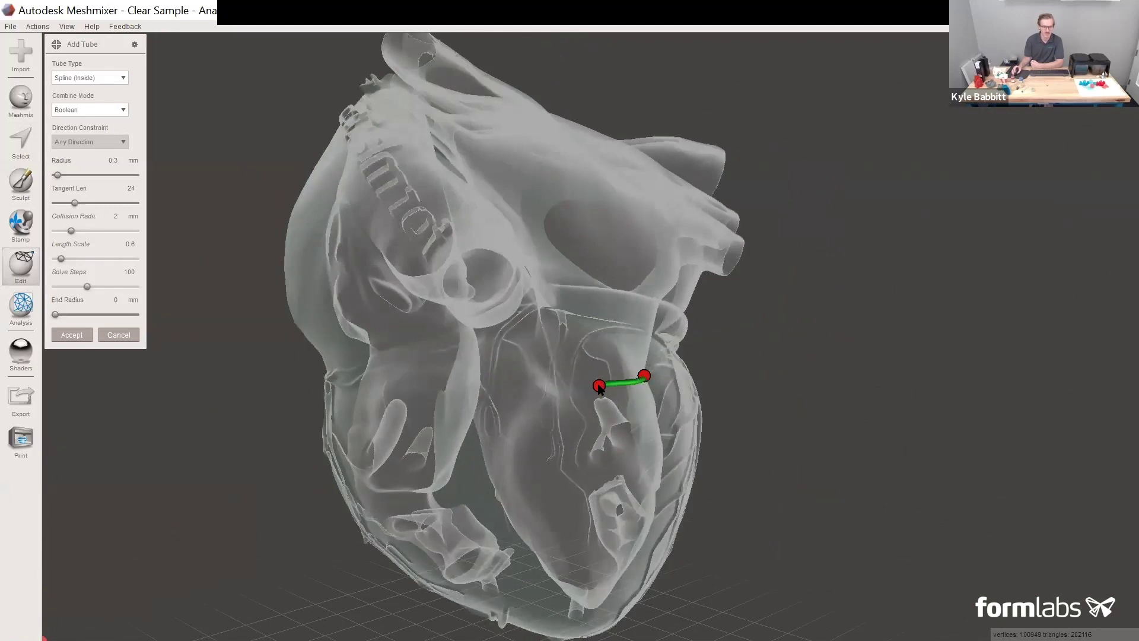
- Place the tube's other end on the outer surface for a short passage through the ventricle wall, and accept the tube
right_click_drag(755, 399, 521, 409)
scroll(521, 409, "up", 5)
left_click_drag(511, 450, 531, 418)
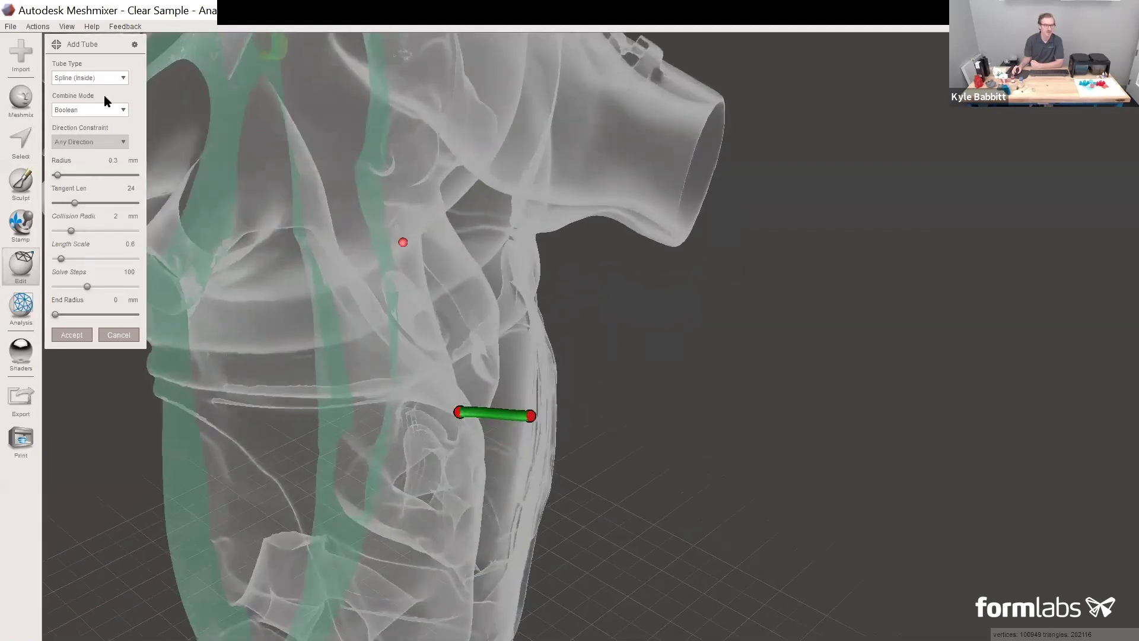
right_click_drag(370, 399, 593, 356)
scroll(579, 332, "up", 5)
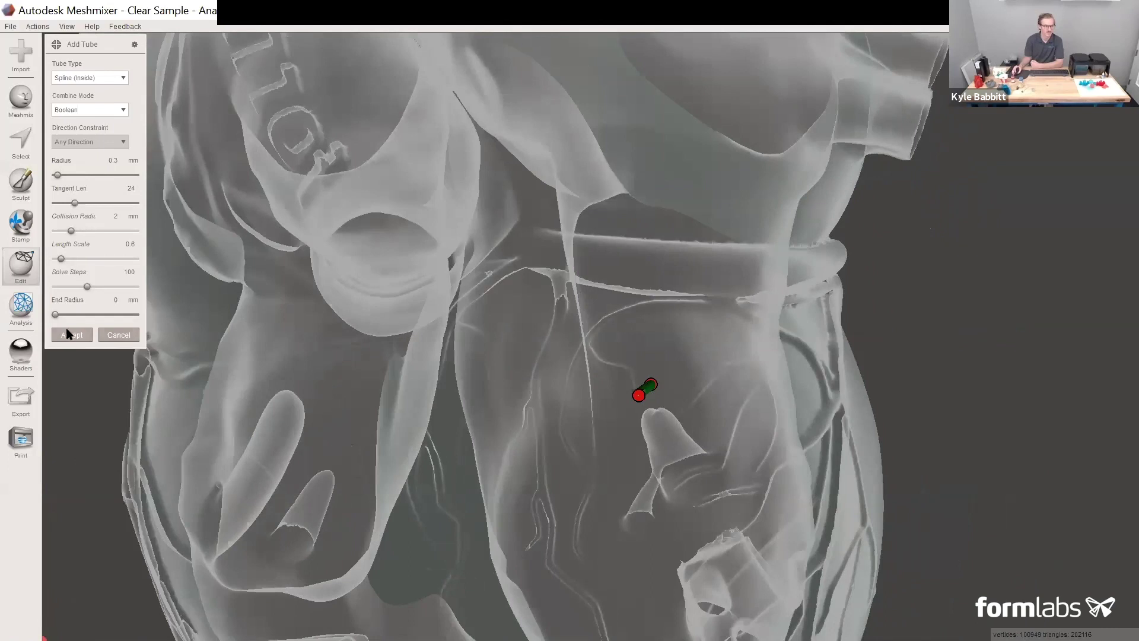
key("Return")
- Examine the new tube hole in the ventricle wall up close and its location relative to the whole cut face
right_click_drag(885, 314, 866, 338)
scroll(643, 440, "up", 3)
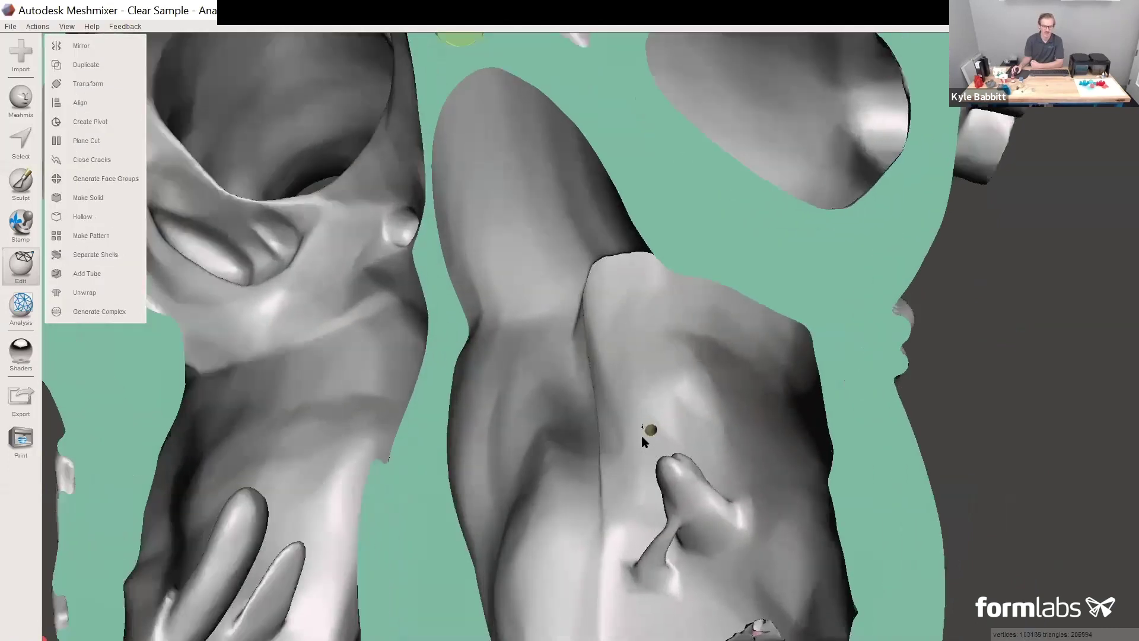
middle_click_drag(671, 454, 659, 297)
right_click_drag(821, 314, 519, 261)
right_click_drag(461, 308, 759, 274)
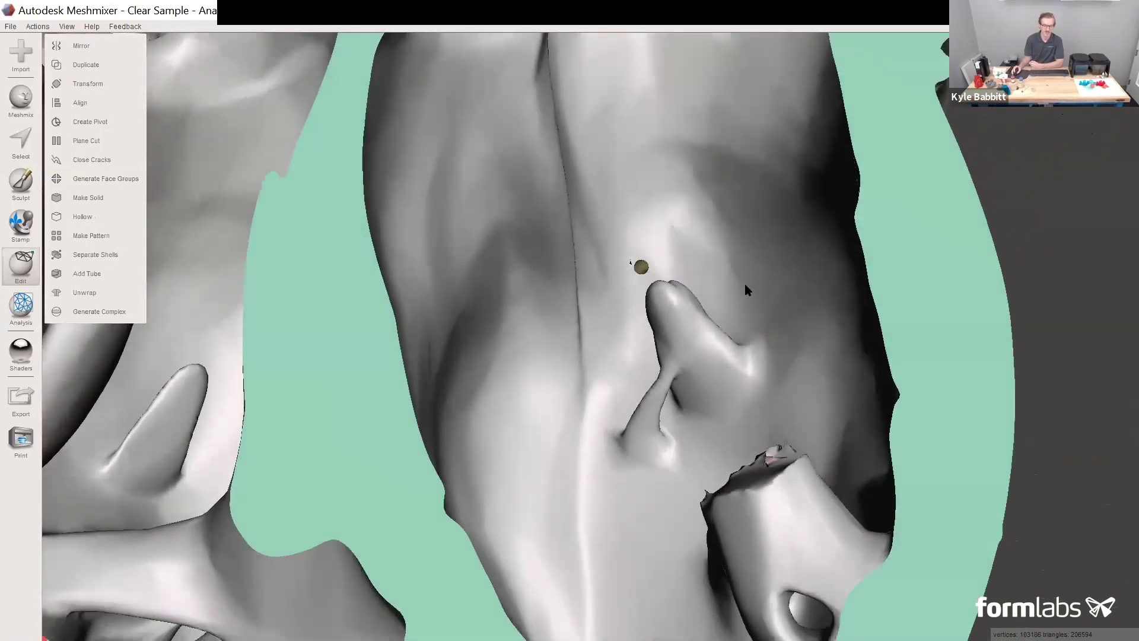
scroll(745, 285, "down", 10)
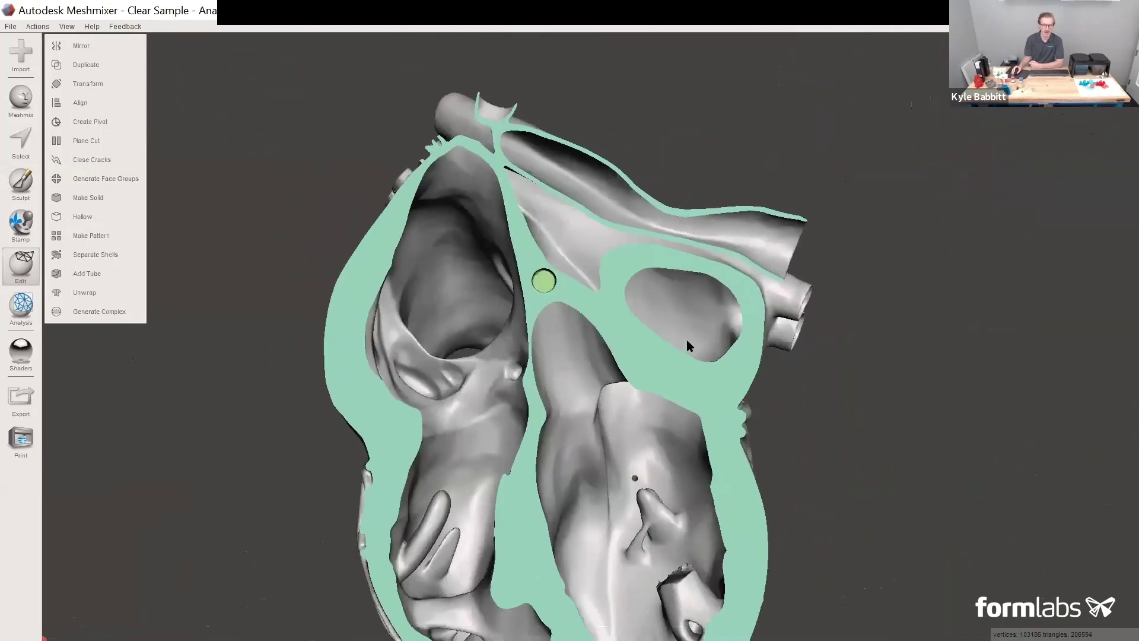
scroll(686, 339, "down", 6)
right_click_drag(681, 298, 631, 340)
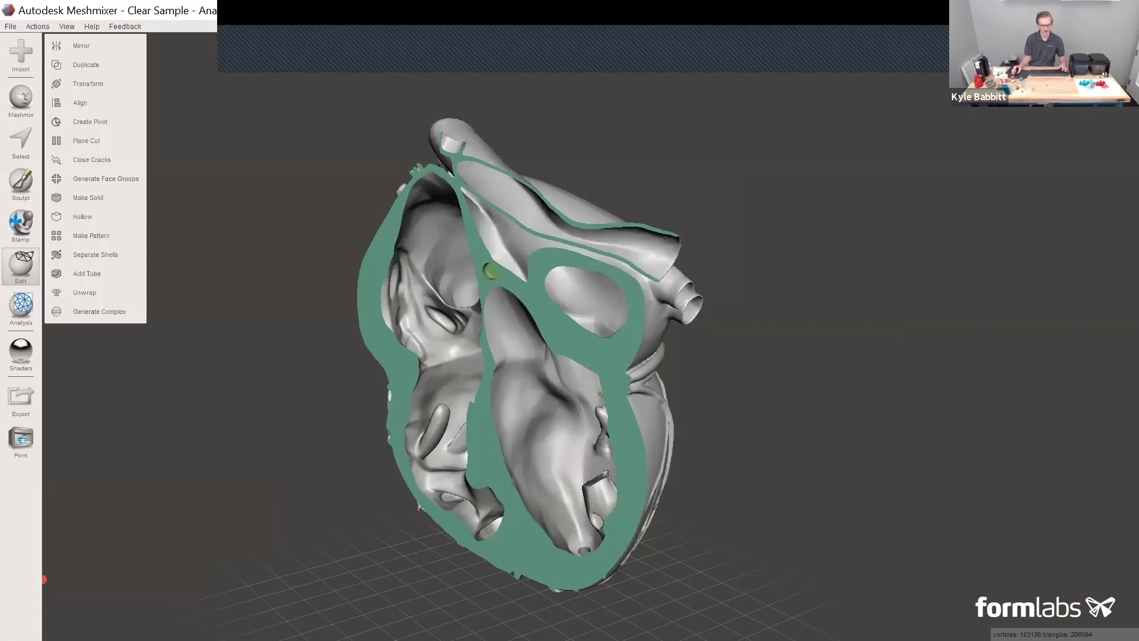
- Switch to PreForm with the prepared heart halves and move the layer slider down to its lowest end
key("alt+Tab")
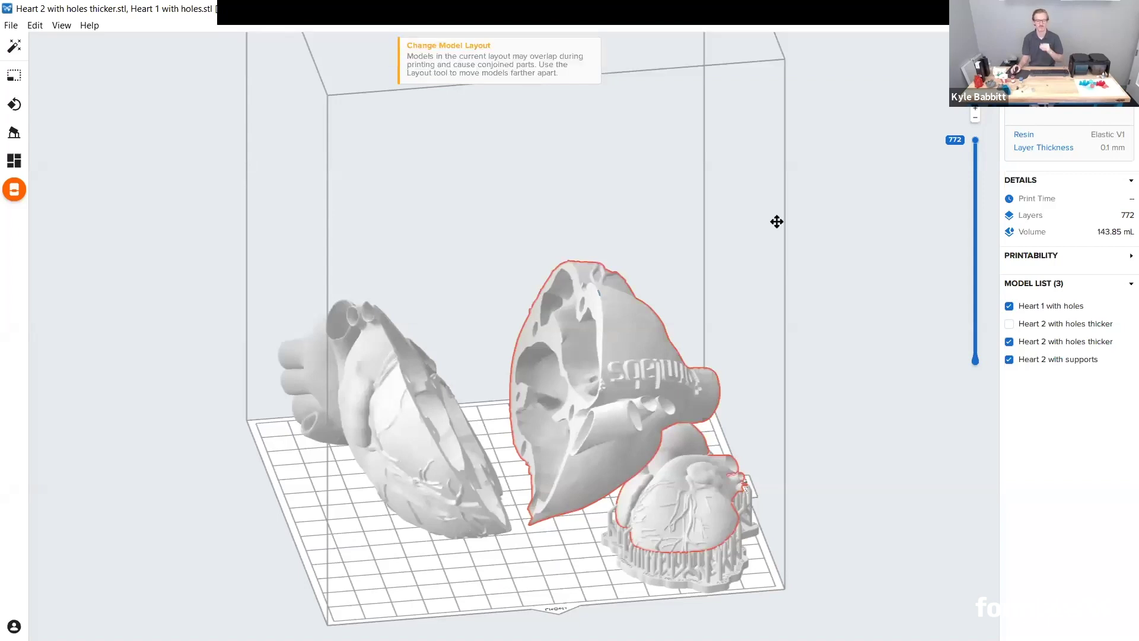
middle_click_drag(775, 221, 806, 186)
right_click_drag(832, 210, 829, 252)
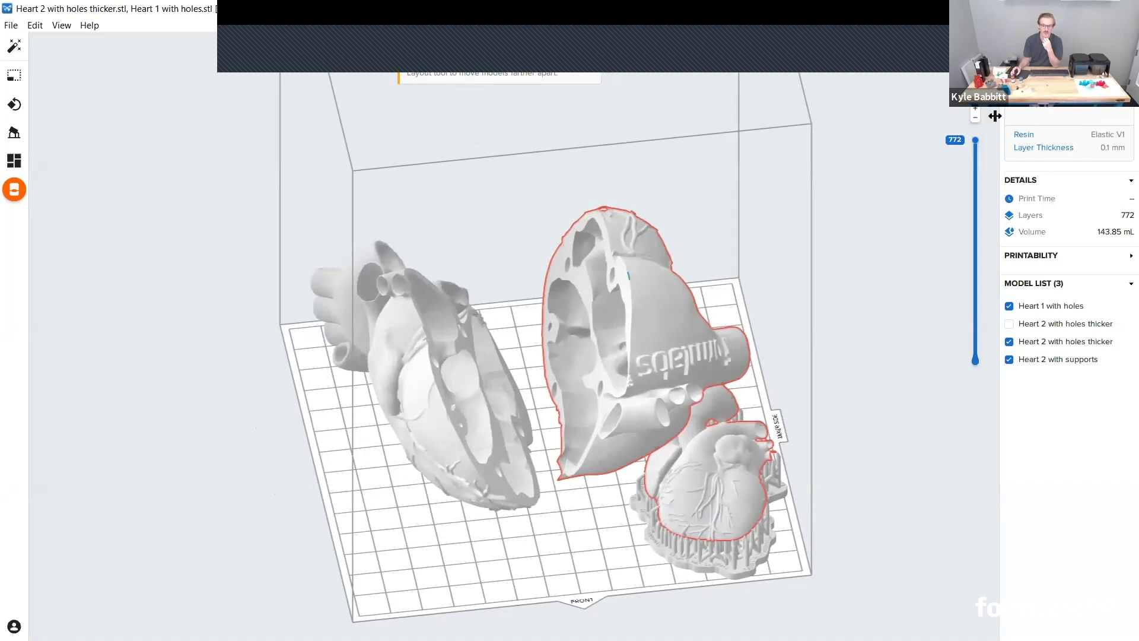
left_click_drag(975, 140, 973, 415)
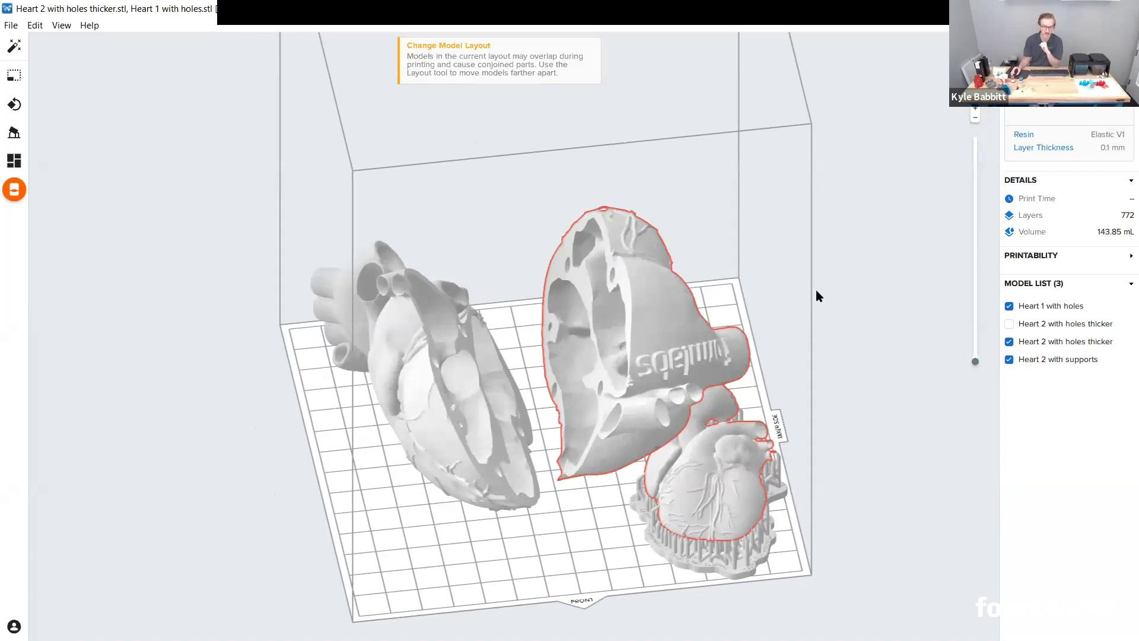
middle_click_drag(817, 290, 828, 290)
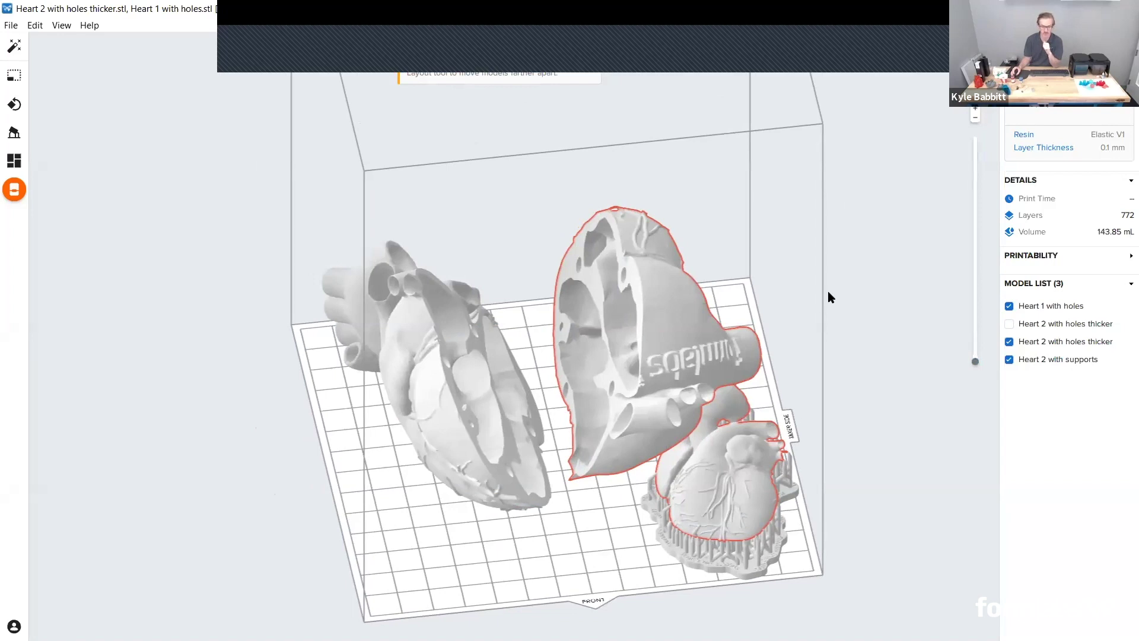
- Hide the Heart 2 with supports model so only the two large heart halves remain on the build platform
right_click(828, 296)
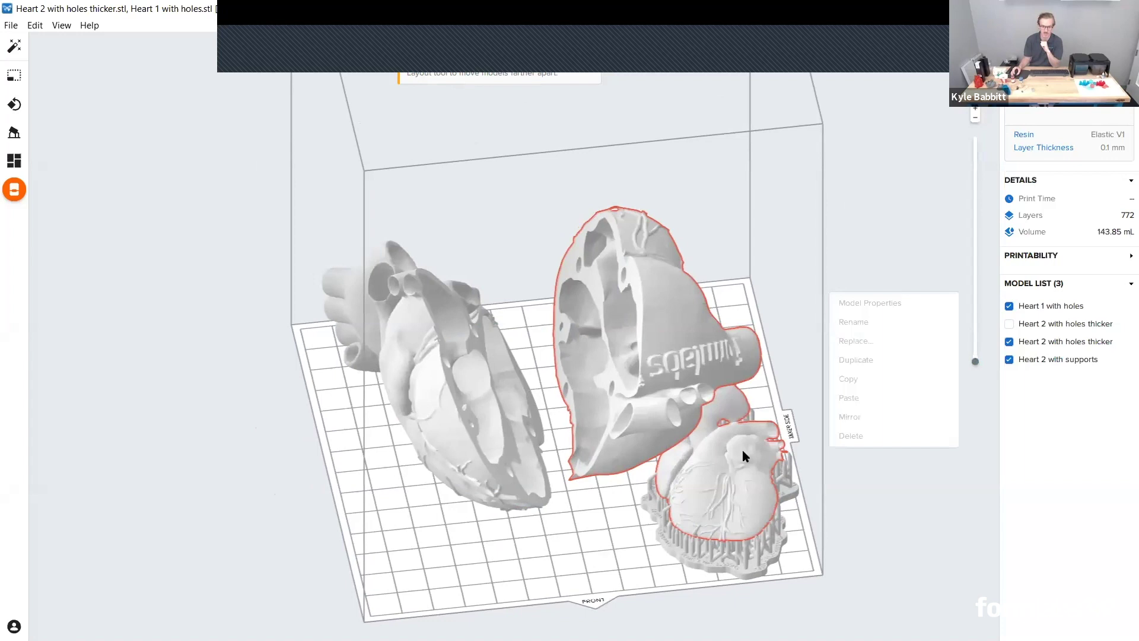
left_click(1035, 360)
left_click(1009, 359)
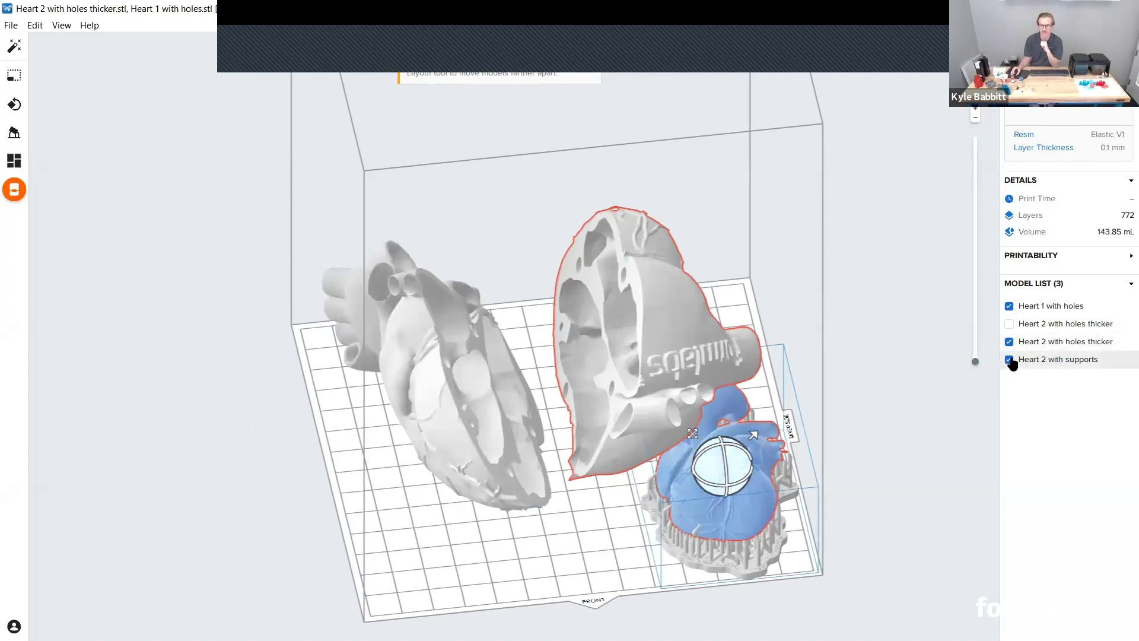
right_click_drag(854, 362, 835, 260)
middle_click_drag(835, 261, 872, 286)
right_click_drag(863, 290, 857, 263)
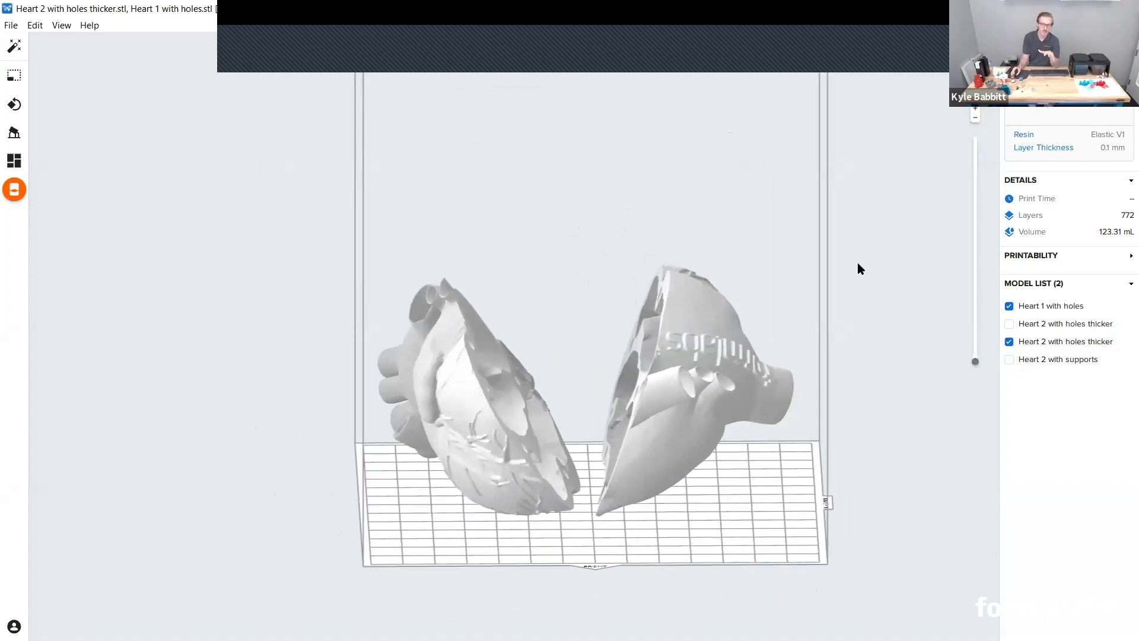
- Try rotating the Heart 1 with holes model so its cut face tilts further upward, and inspect the orientation
right_click_drag(858, 263, 850, 314)
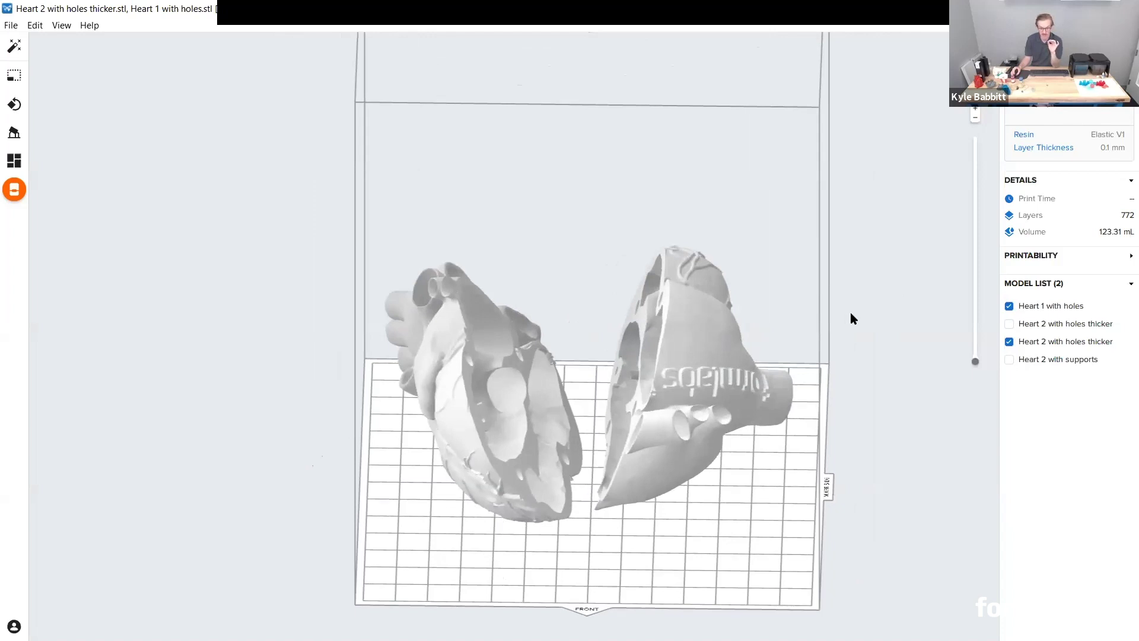
right_click_drag(852, 313, 943, 308)
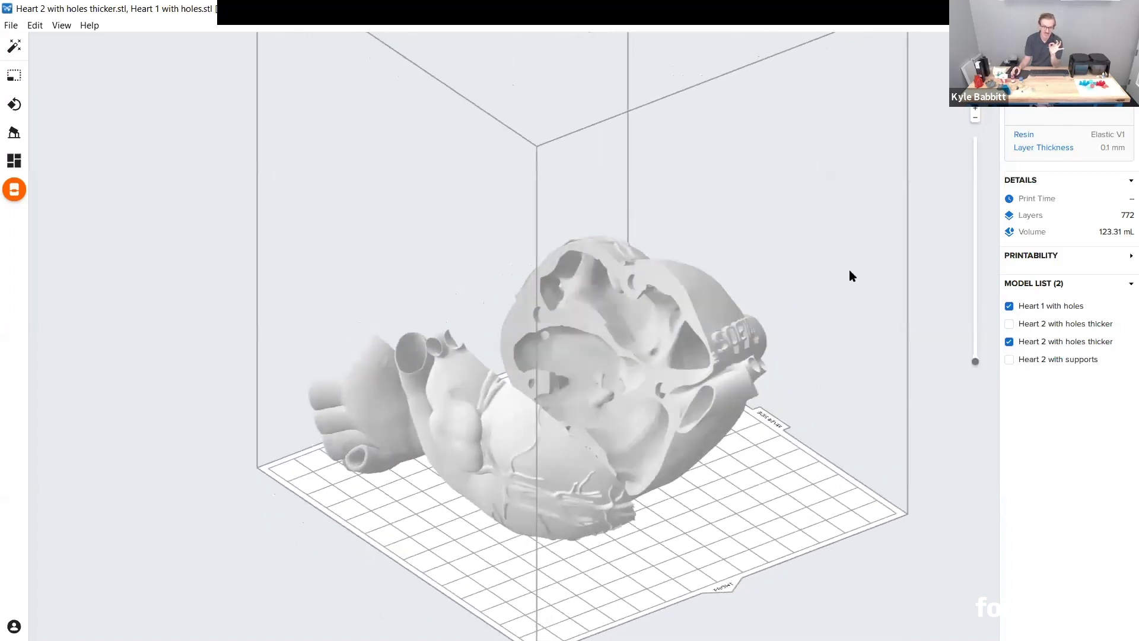
right_click_drag(833, 287, 704, 328)
left_click(688, 339)
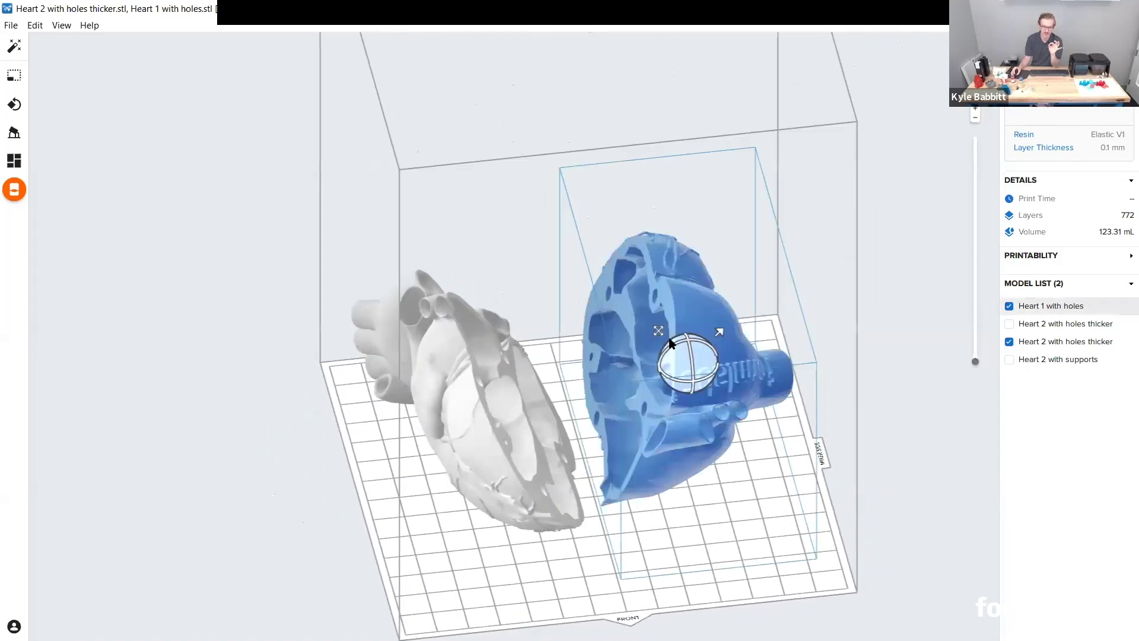
left_click_drag(682, 318, 909, 244)
left_click(909, 245)
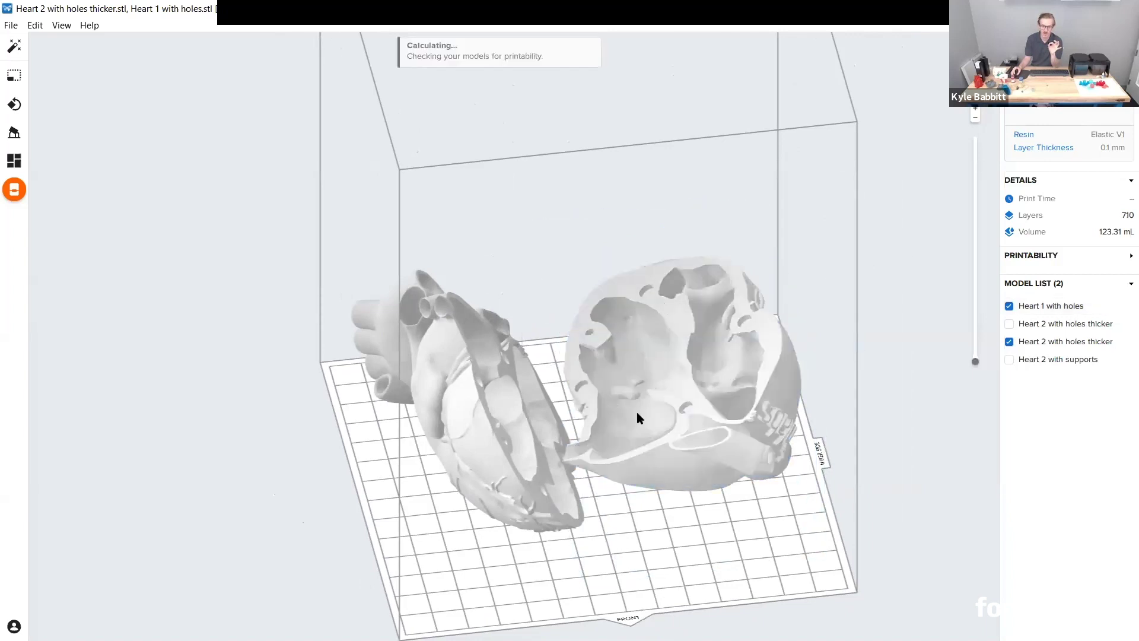
right_click_drag(776, 460, 734, 529)
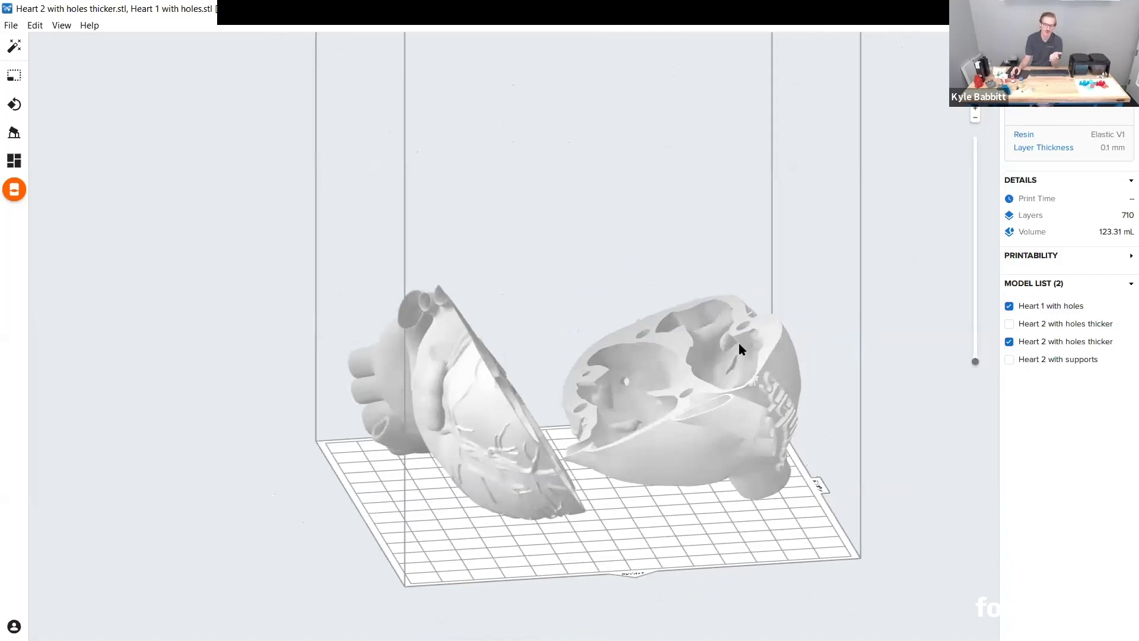
right_click_drag(738, 343, 734, 399)
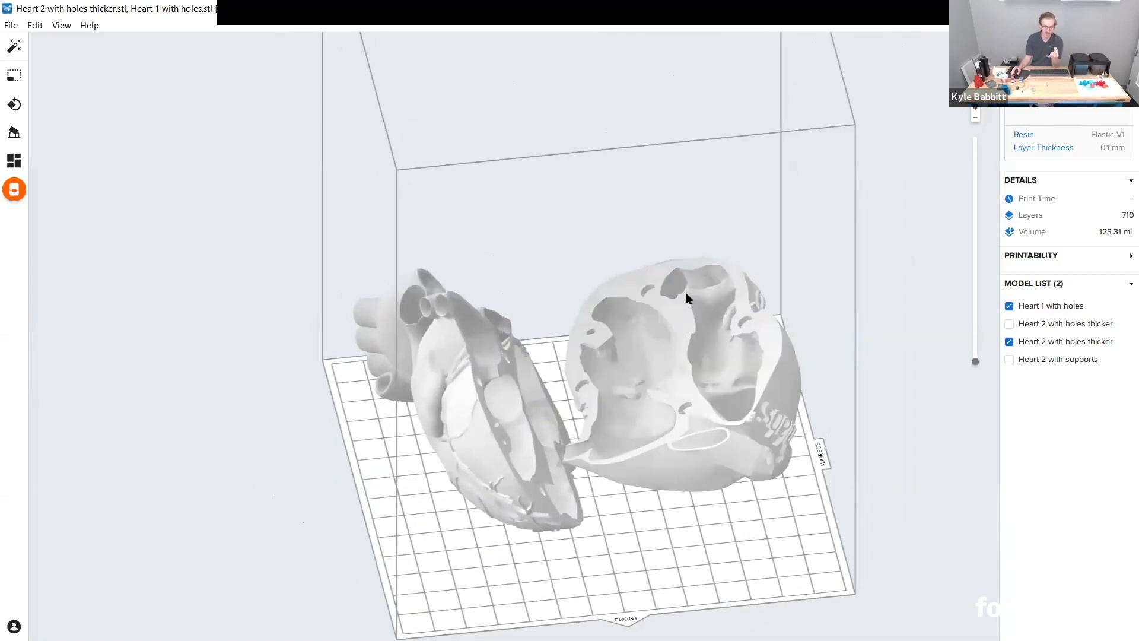
- Rotate the Heart 1 with holes model back to a steep orientation with its cut face towards the other half
left_click(661, 330)
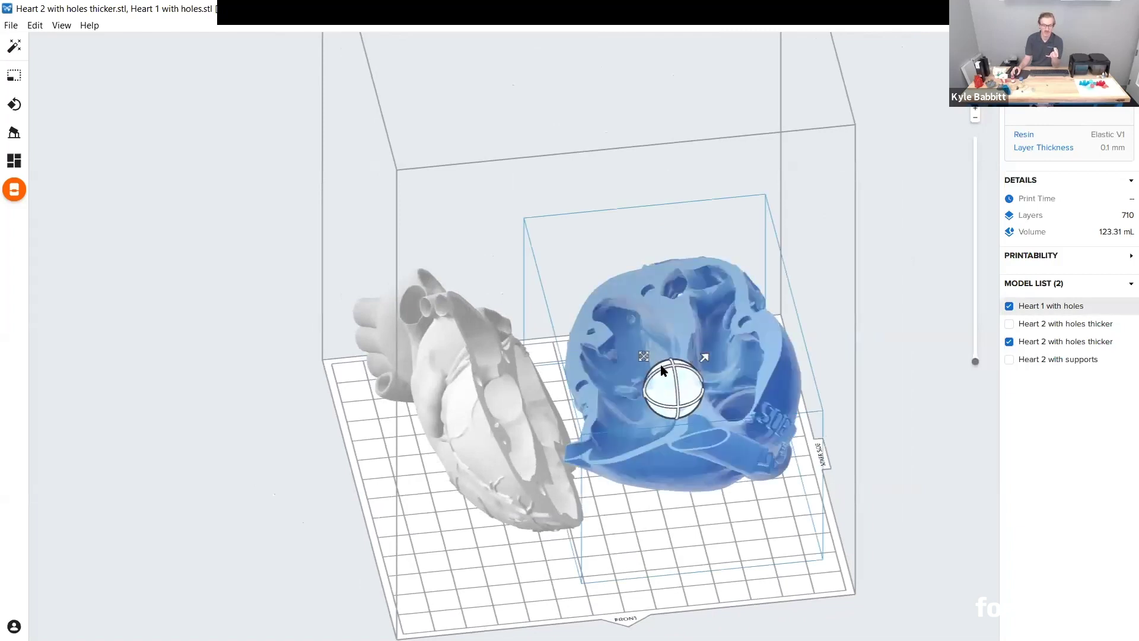
left_click_drag(673, 385, 572, 353)
left_click(915, 344)
right_click_drag(915, 344, 882, 317)
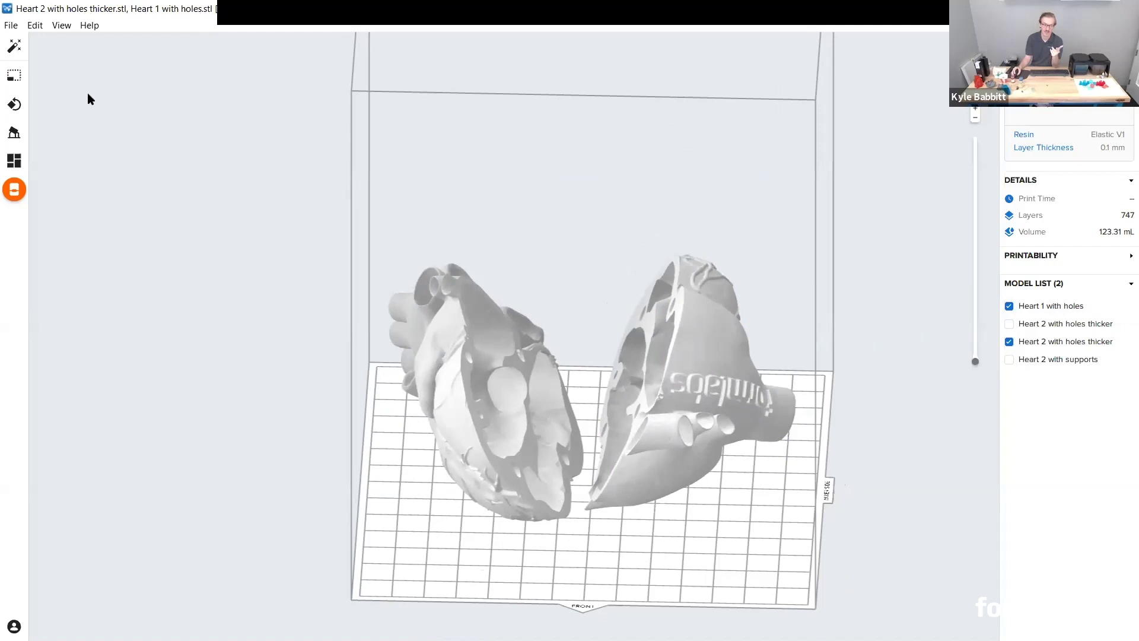
left_click(13, 133)
left_click(197, 48)
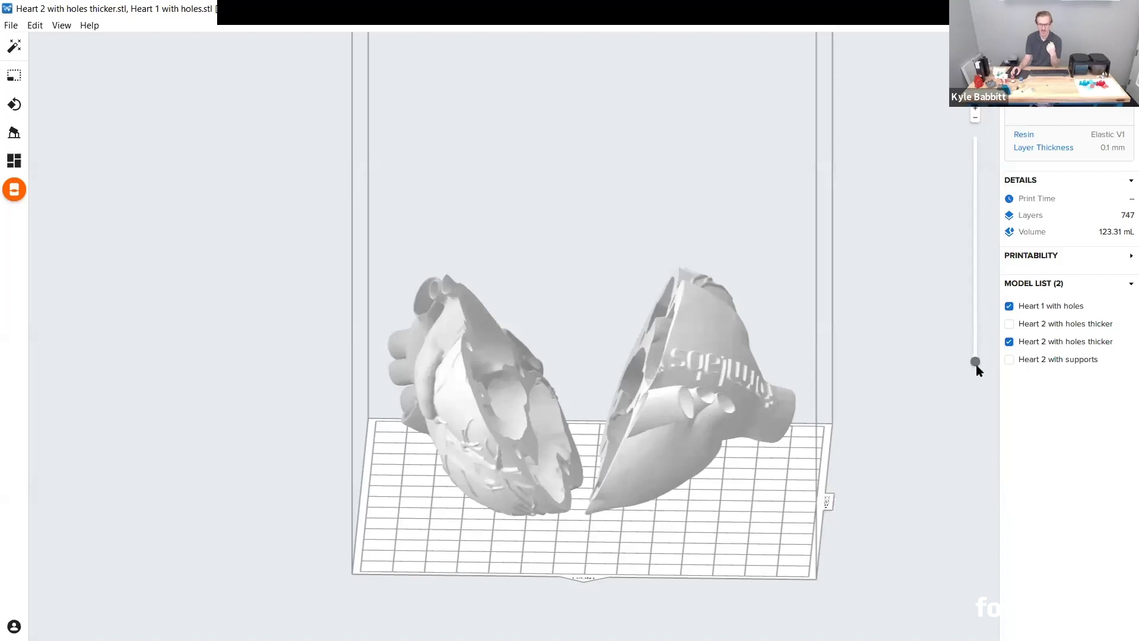
- View both heart halves from the front and show their print layers up to layer 293
right_click_drag(866, 395, 874, 348)
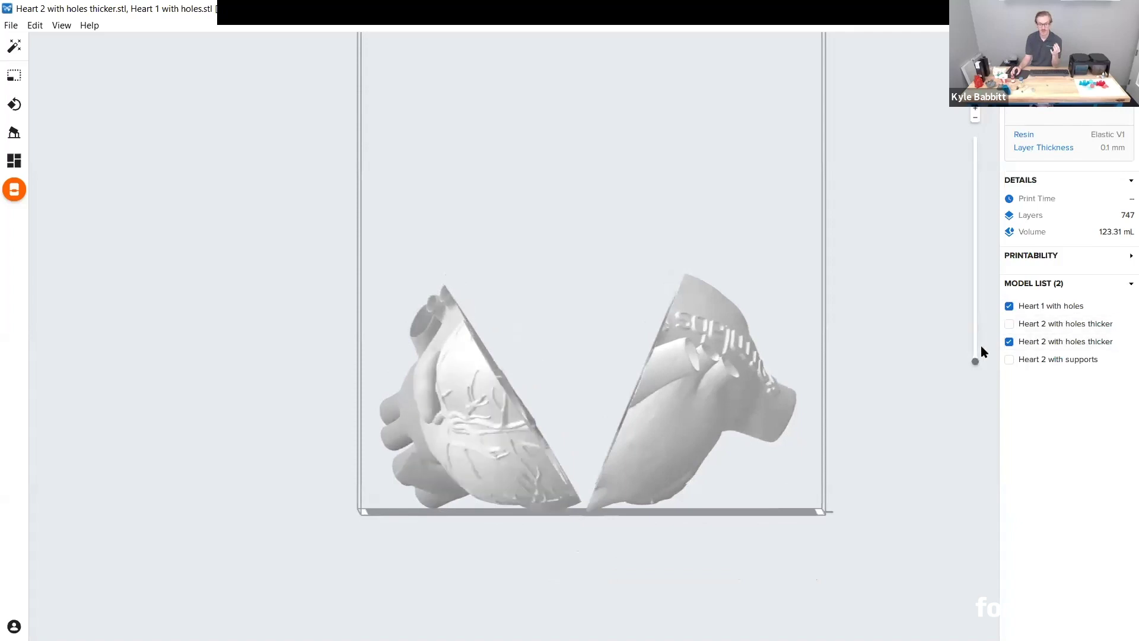
mouse_move(974, 361)
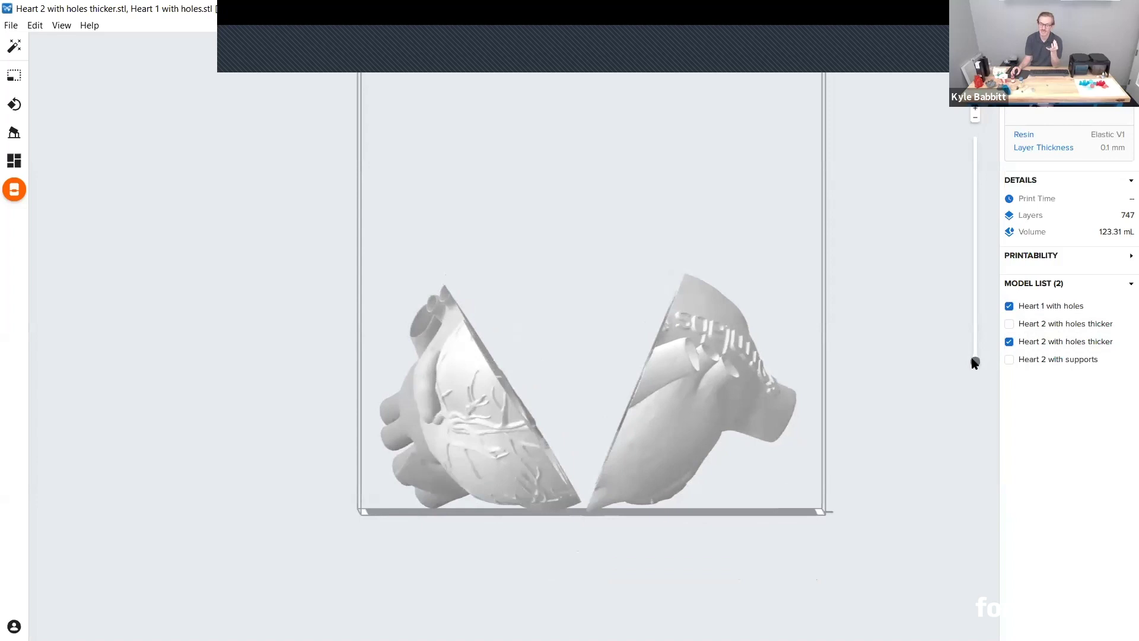
left_click_drag(975, 361, 977, 265)
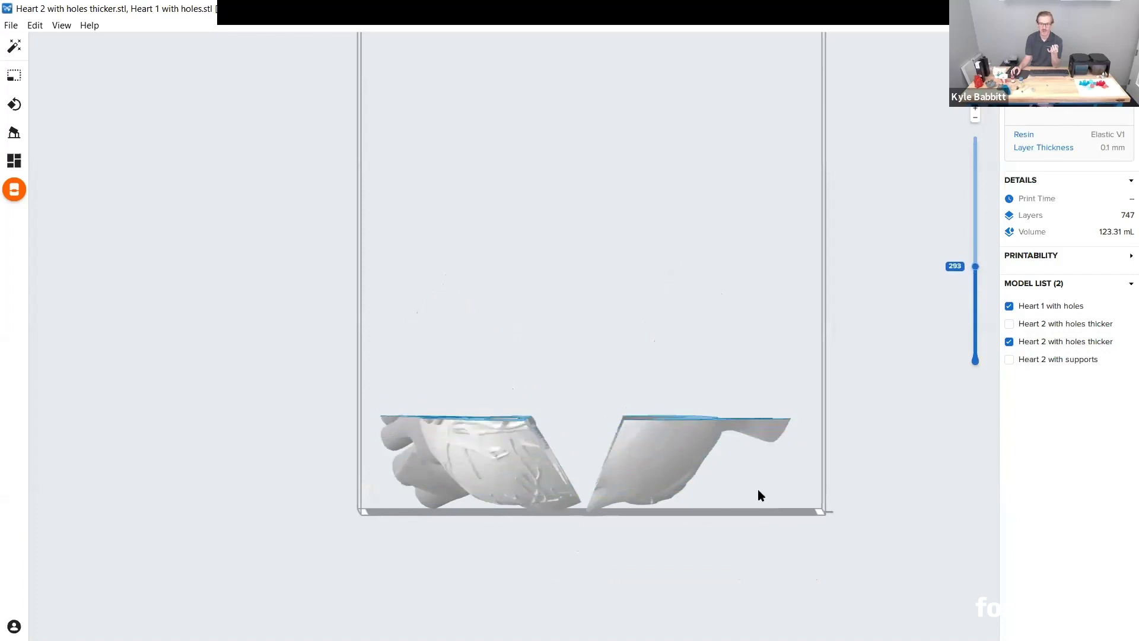
- Examine the sliced cross-sections of both heart halves up close at layer 293, including the open chambers and walls
scroll(768, 442, "up", 5)
right_click_drag(767, 443, 770, 483)
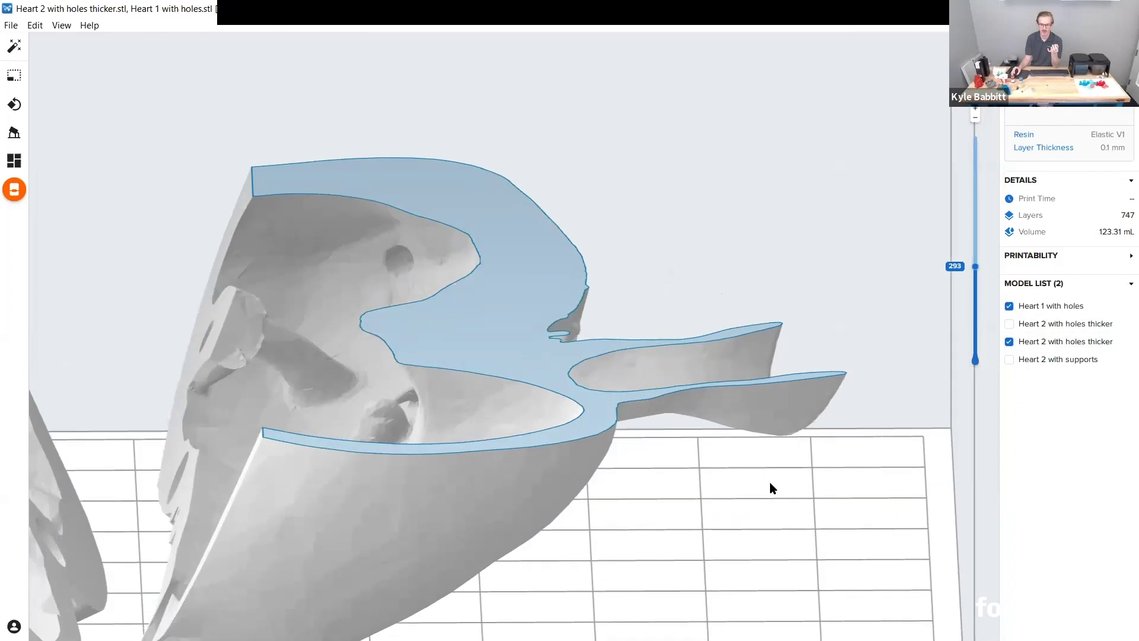
middle_click_drag(770, 483, 760, 360)
scroll(759, 358, "down", 5)
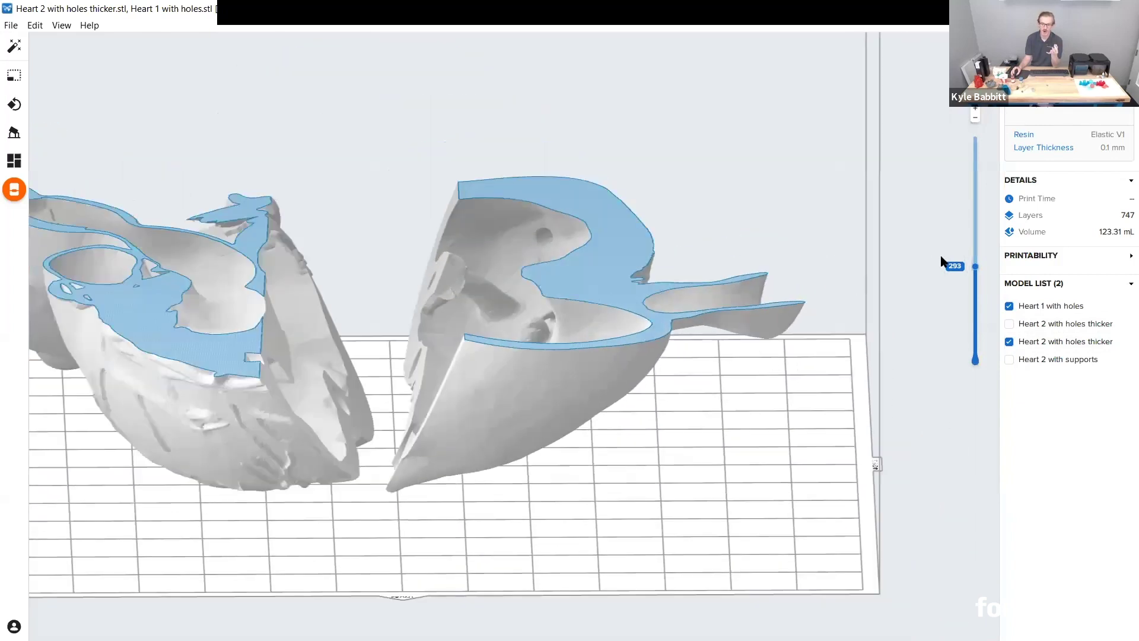
mouse_move(890, 399)
right_mouse_down()
mouse_move(870, 381)
mouse_move(872, 354)
mouse_move(880, 412)
right_mouse_up()
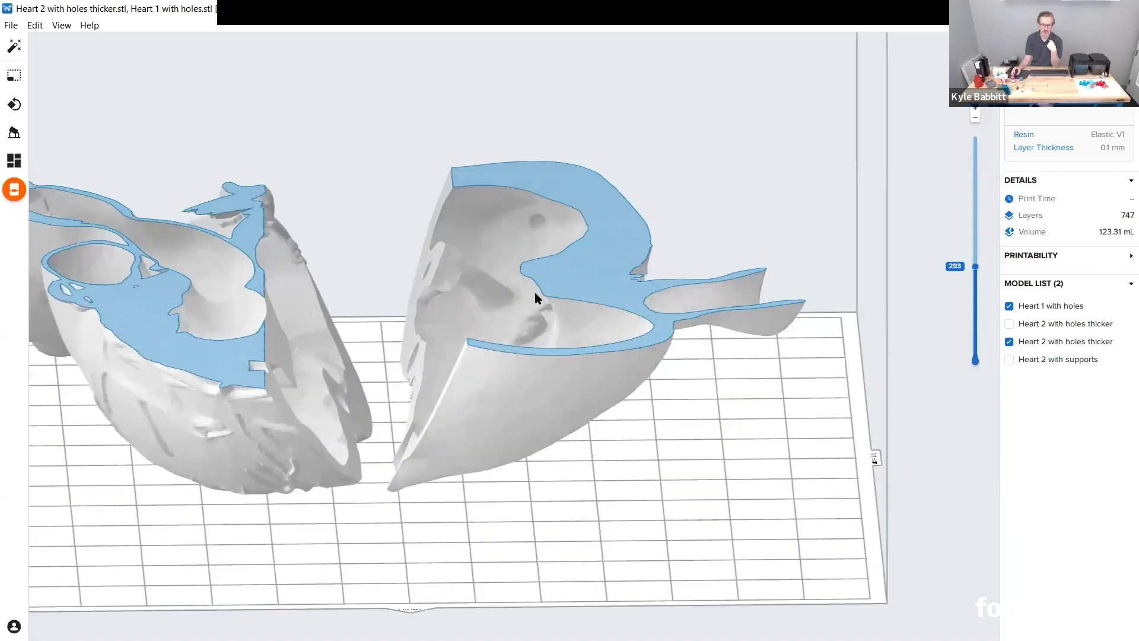
middle_click_drag(520, 246, 603, 334)
right_click_drag(677, 317, 685, 356)
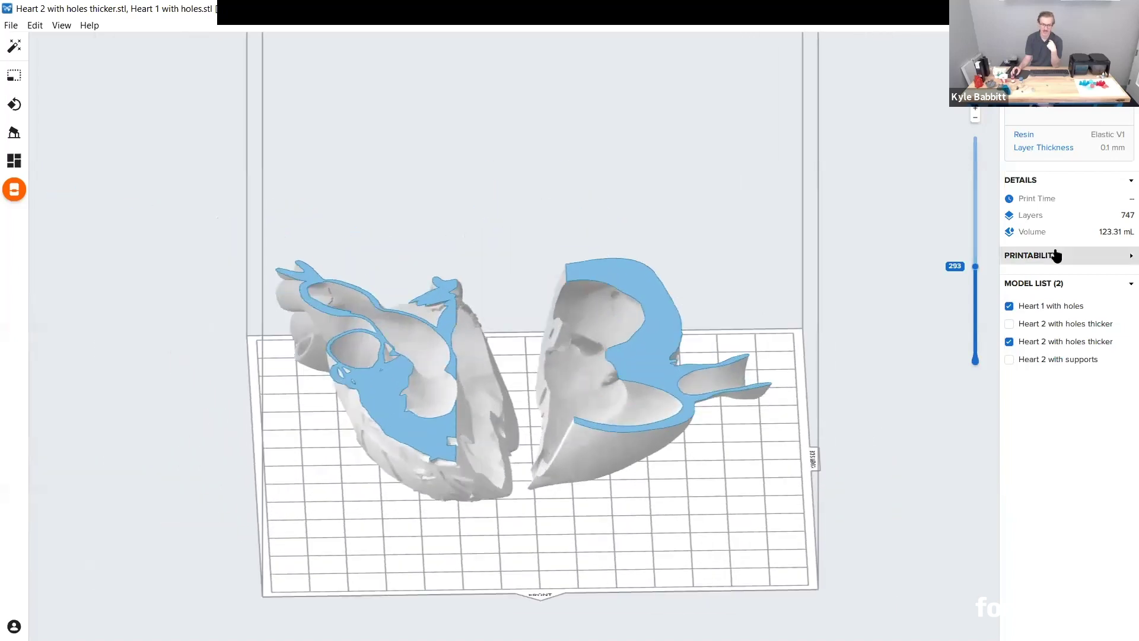
- Reset the layer preview to show the full models and leave only the first Heart 2 with holes thicker model visible
left_click_drag(977, 266, 965, 394)
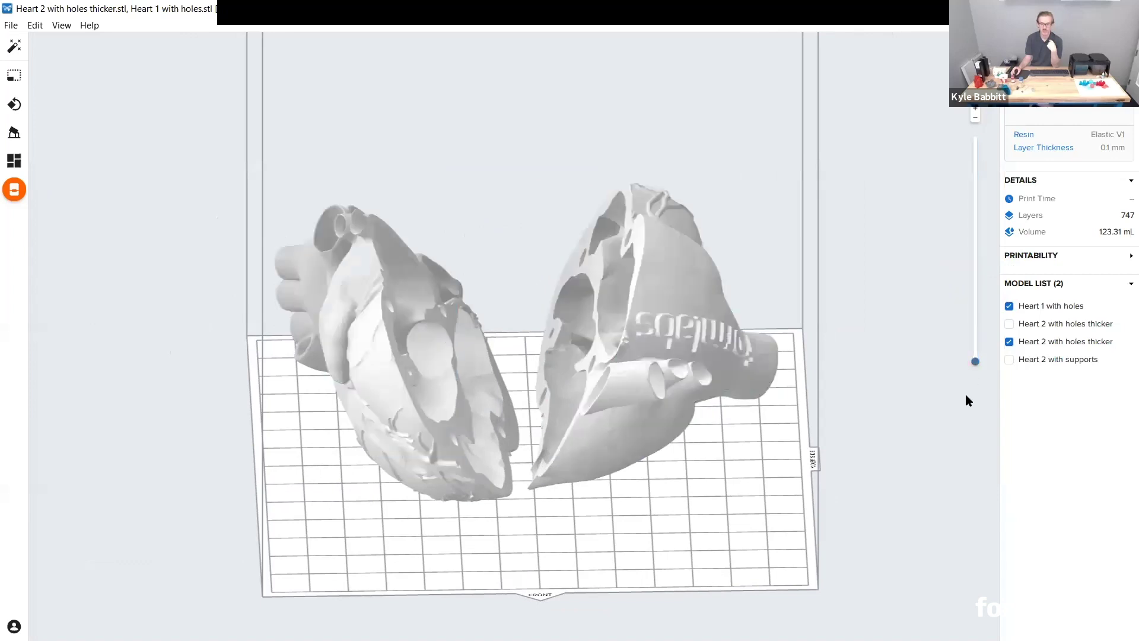
left_click(1009, 341)
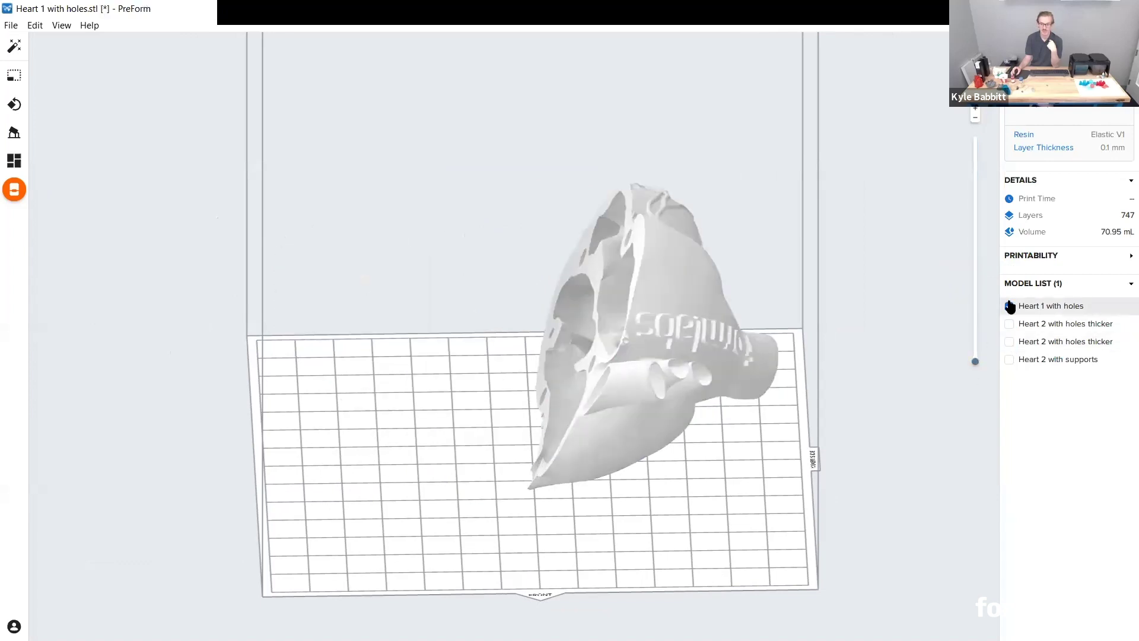
left_click(1009, 305)
left_click(1009, 324)
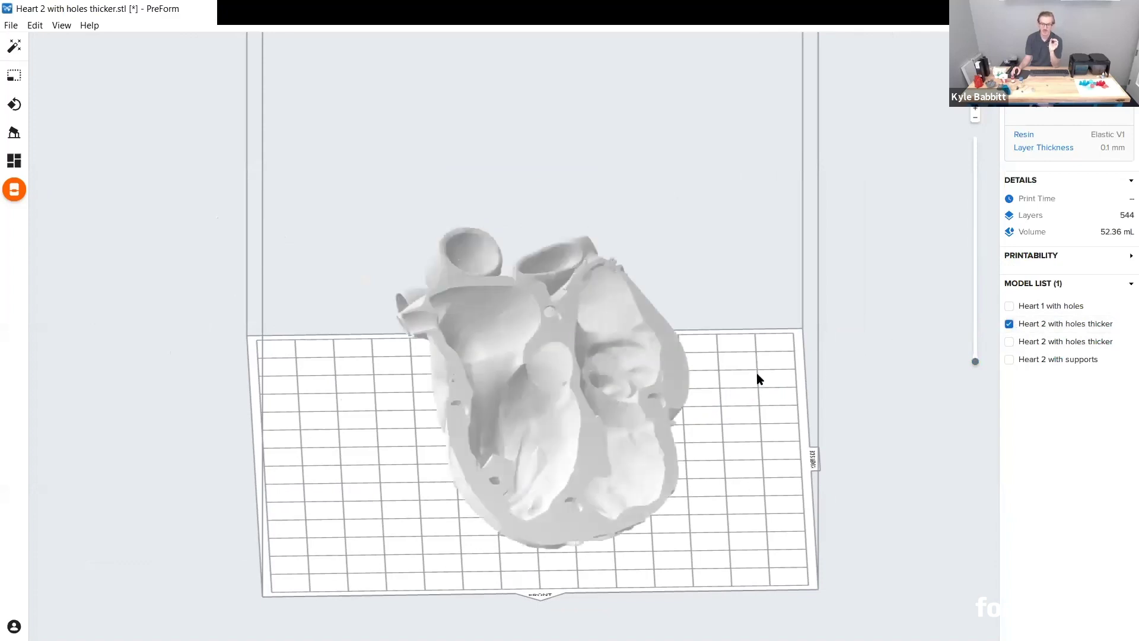
- Rotate the Heart 2 with holes thicker model so its cut face points upward, nearly parallel to the build platform
middle_click_drag(757, 373, 769, 355)
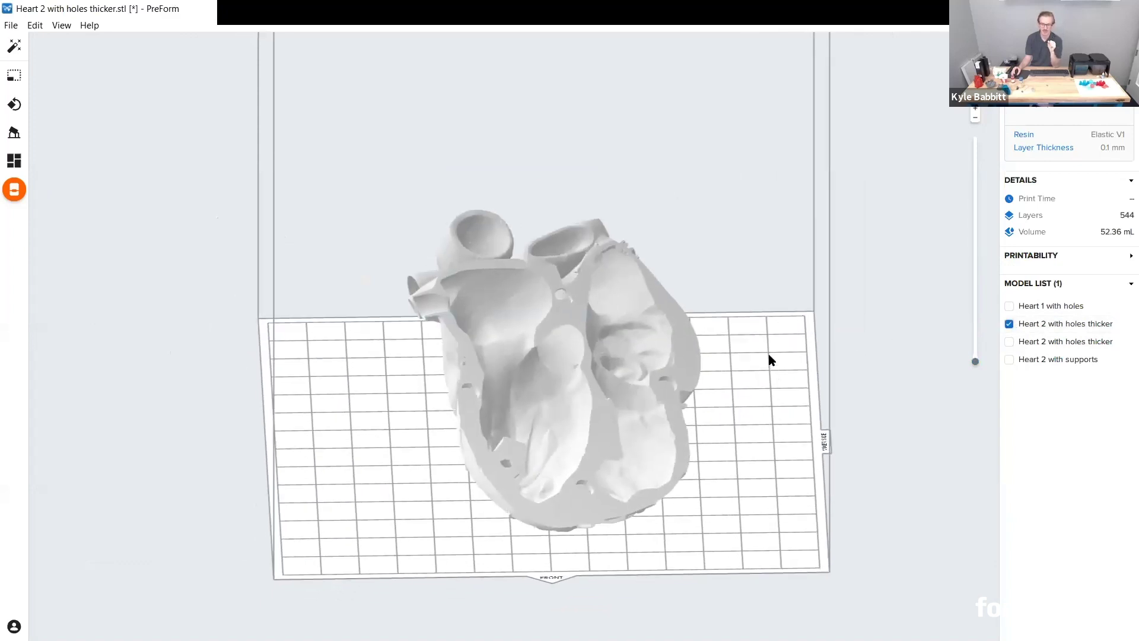
right_click_drag(773, 350, 549, 359)
left_click(521, 346)
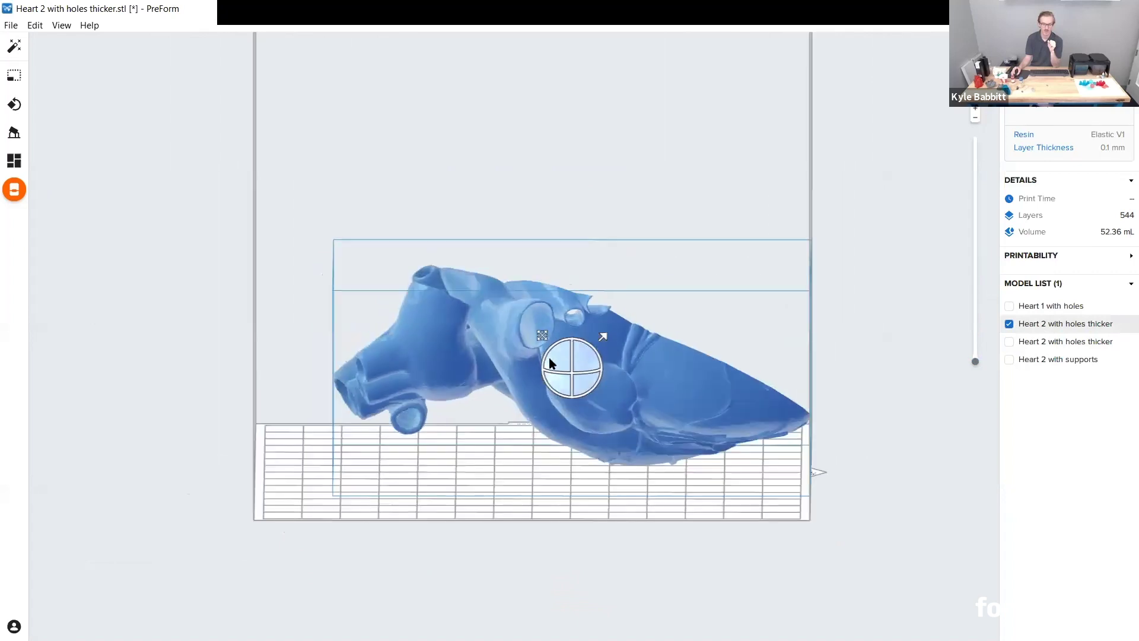
left_click_drag(547, 347, 492, 328)
right_click_drag(884, 353, 614, 321)
key("f")
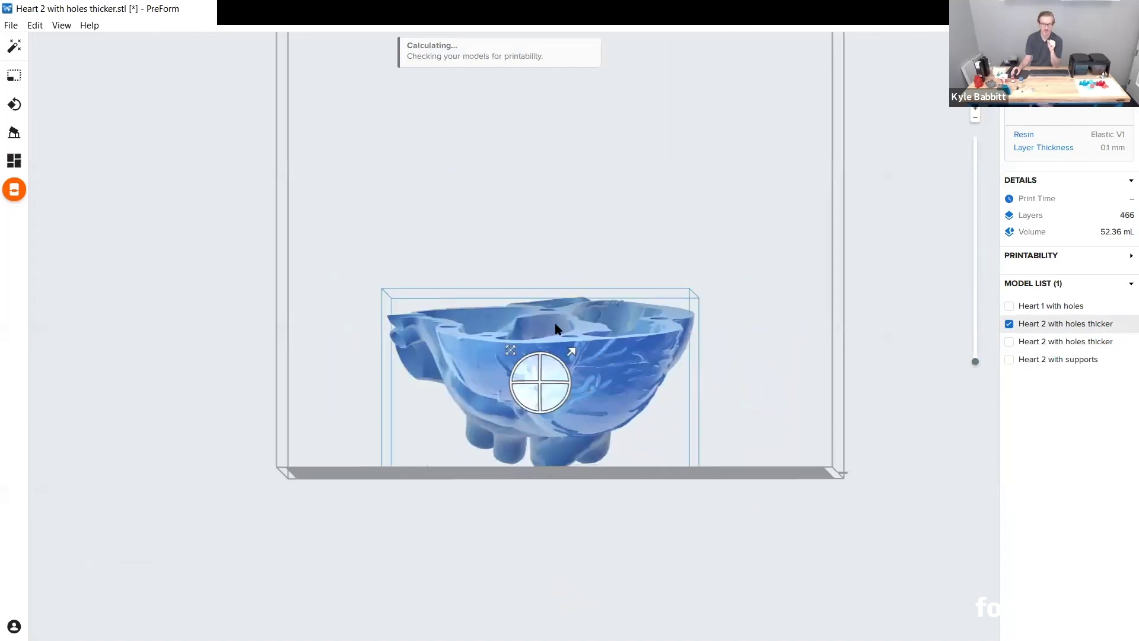
right_click_drag(557, 330, 905, 334)
left_click(903, 335)
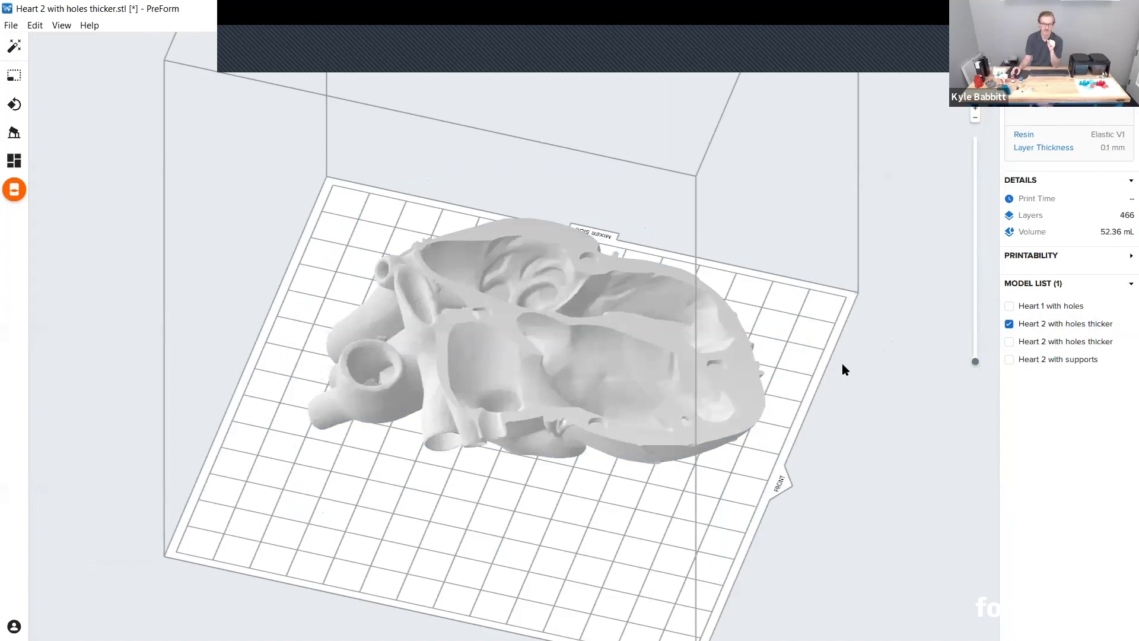
right_click_drag(841, 379, 880, 340)
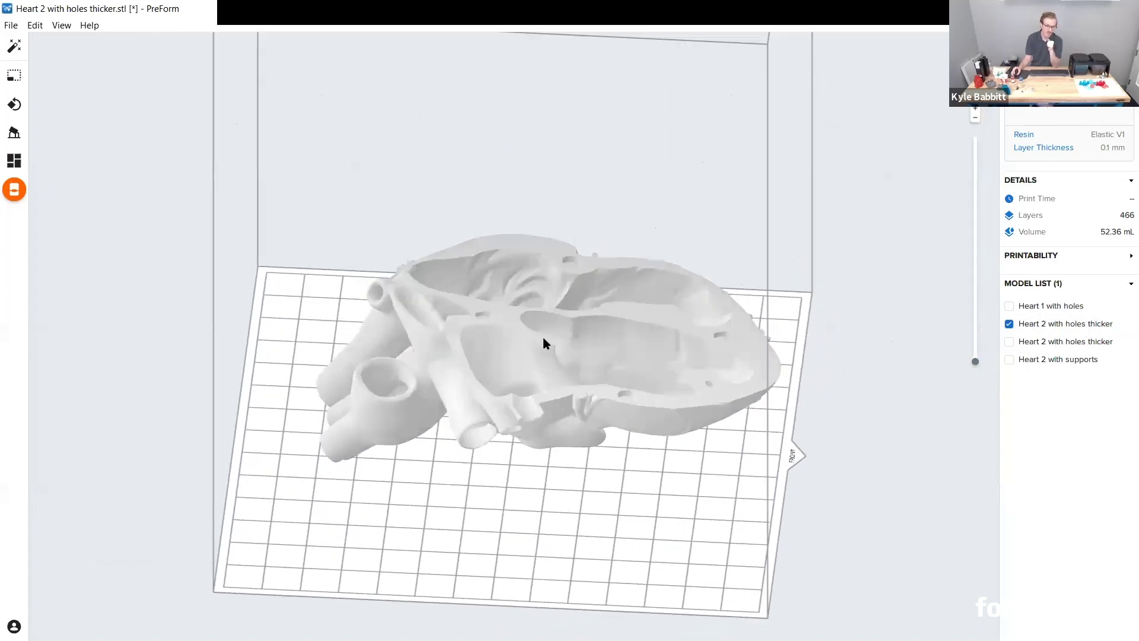
left_click(543, 338)
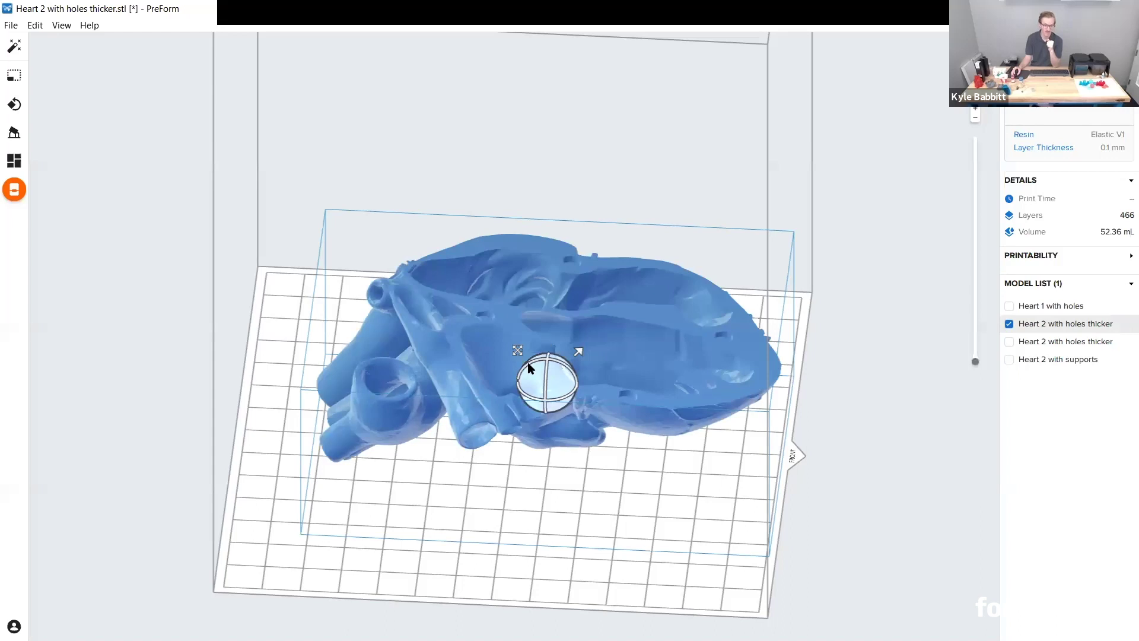
left_click_drag(880, 308, 742, 394)
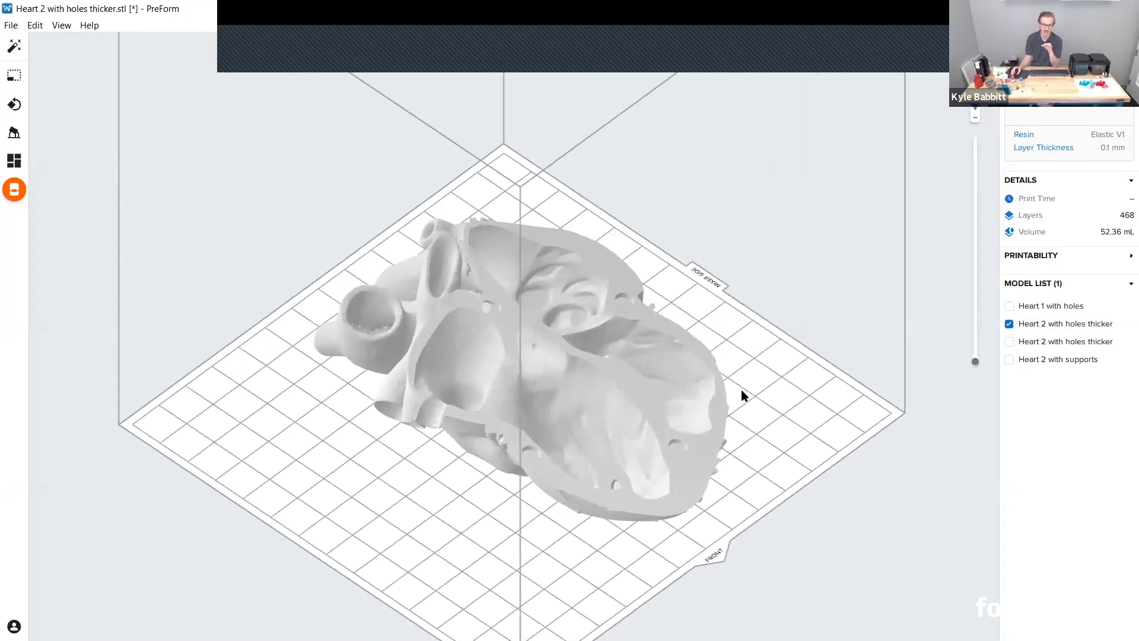
- Examine the upward-facing heart half from above and from the side, checking its chambers, vessels and cut face
scroll(774, 371, "down", 2)
right_click_drag(770, 372, 528, 412)
scroll(529, 412, "up", 5)
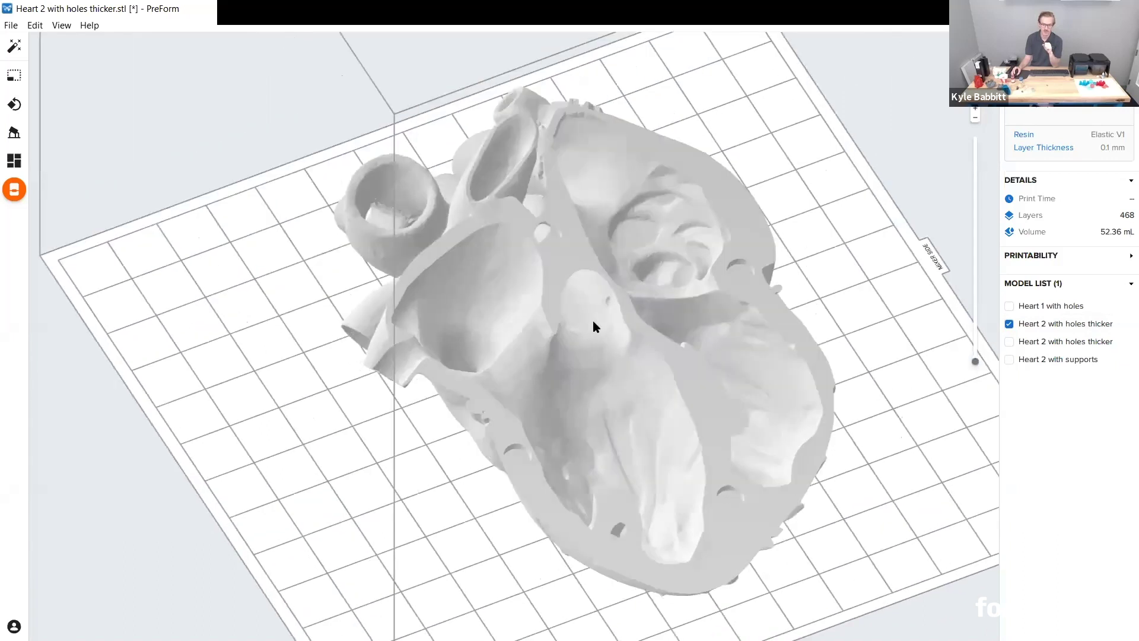
right_click_drag(696, 283, 674, 291)
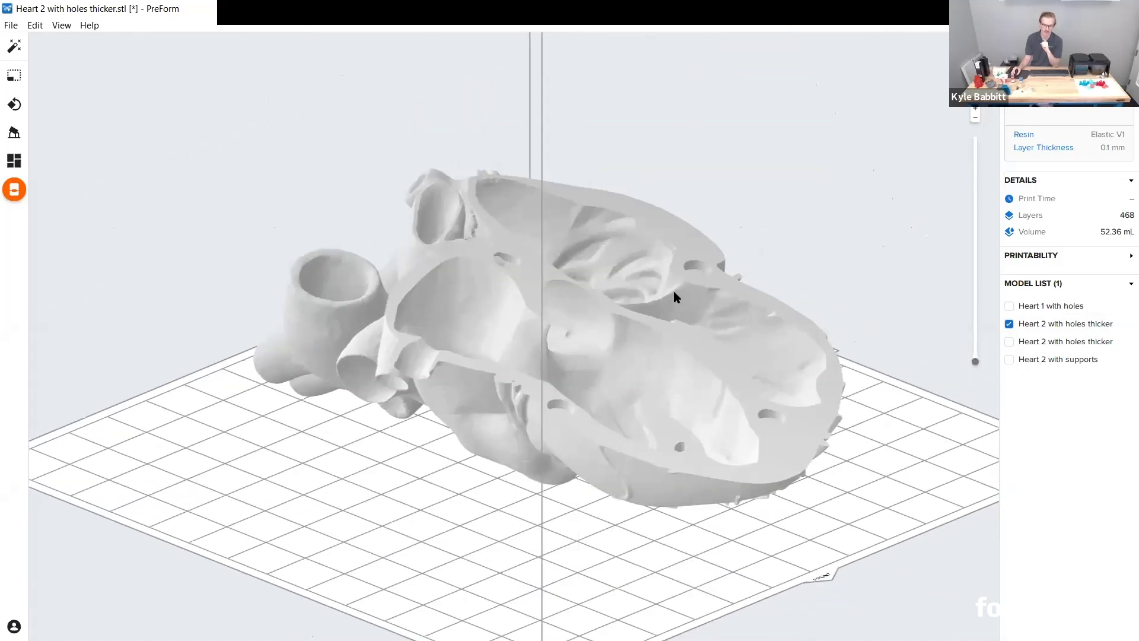
scroll(813, 229, "down", 4)
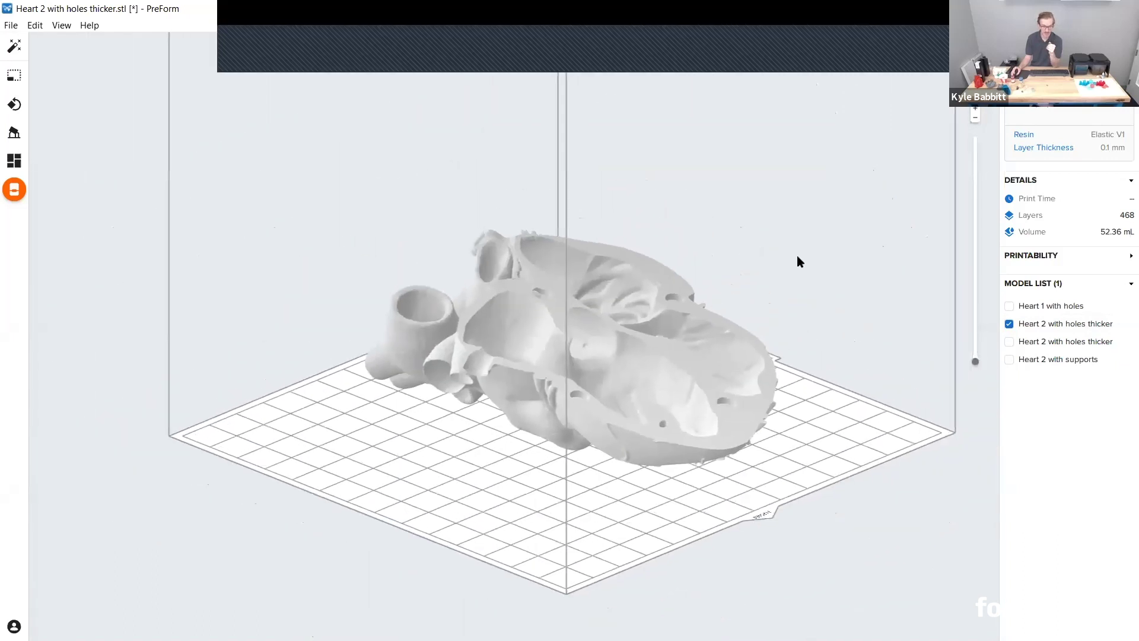
right_click_drag(797, 257, 589, 311)
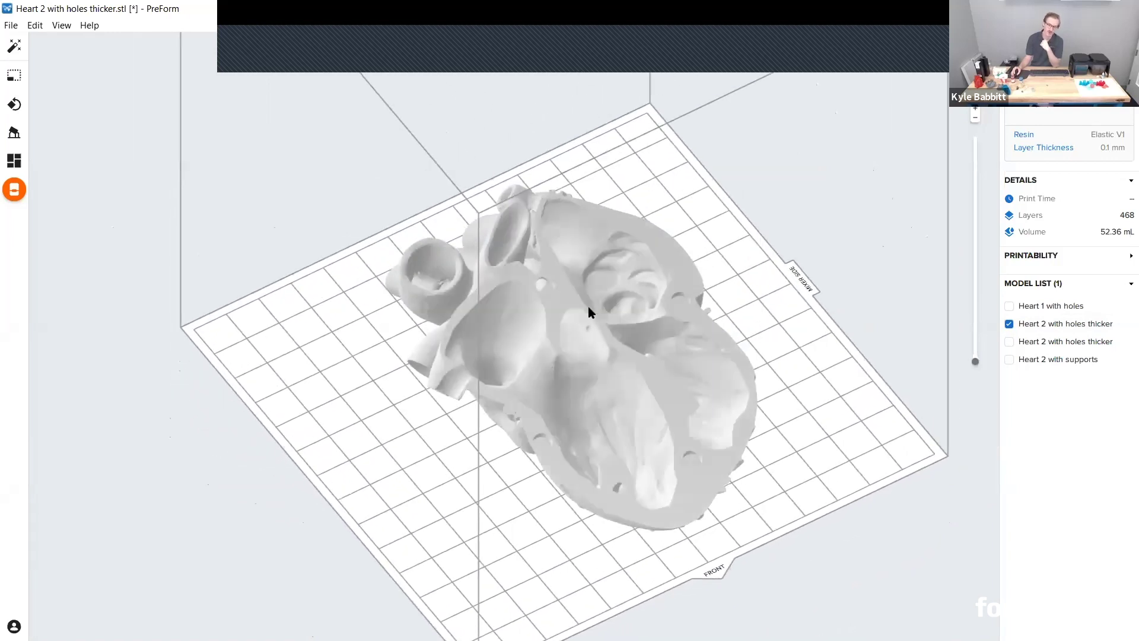
right_click_drag(793, 233, 628, 363)
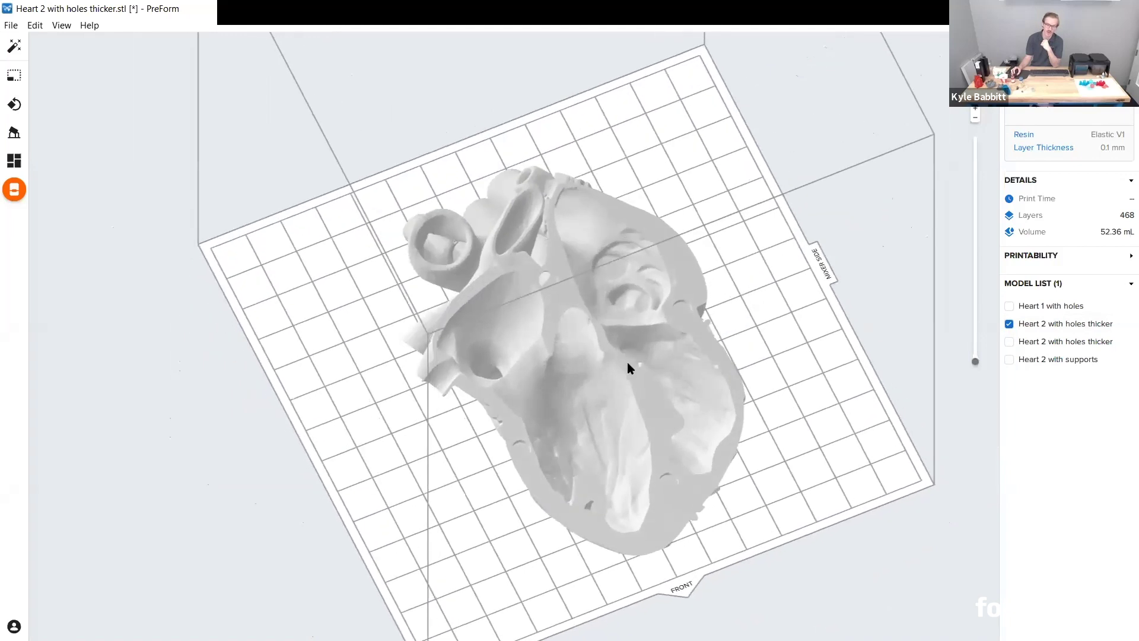
scroll(629, 363, "up", 3)
scroll(497, 440, "up", 3)
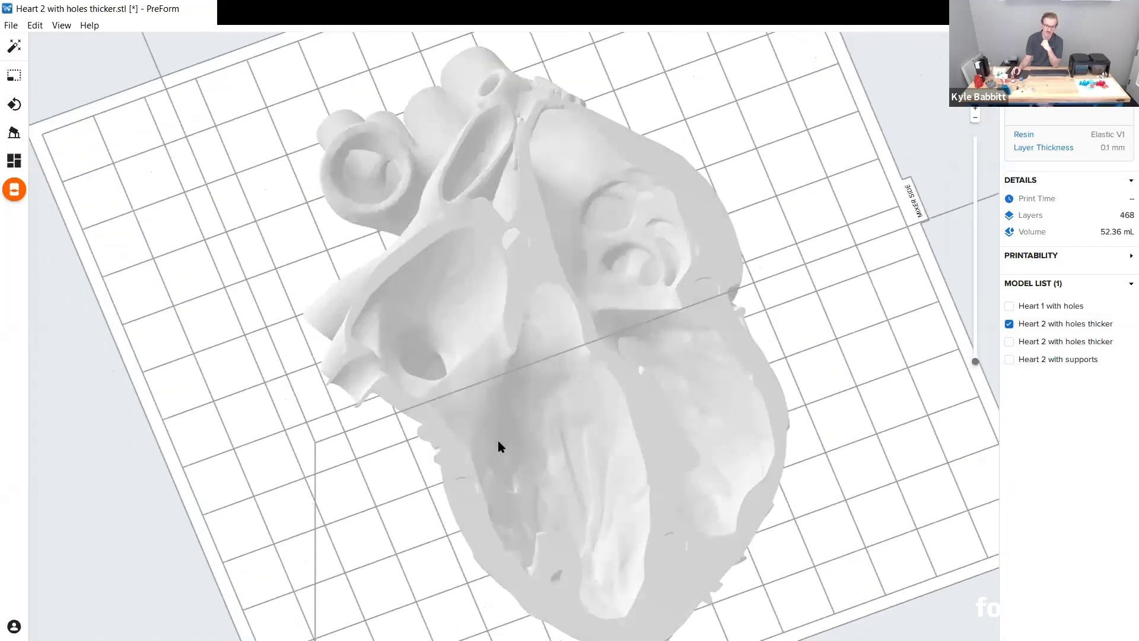
right_click_drag(757, 350, 837, 277)
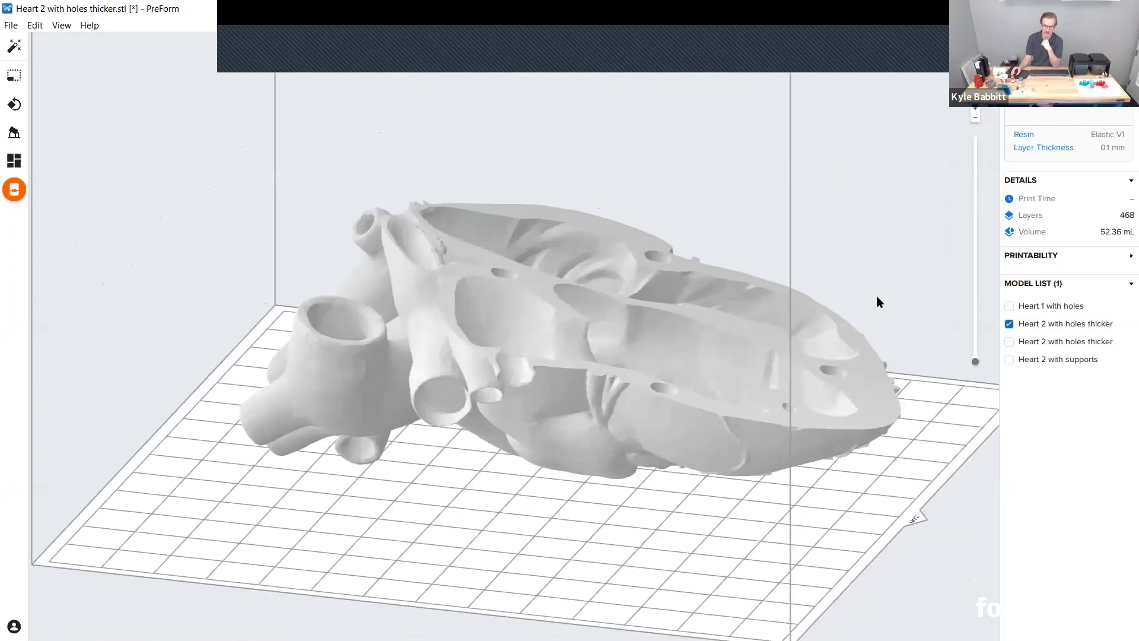
- Hide the Heart 2 with holes thicker model and display the Heart 2 with supports model instead
left_click(1008, 325)
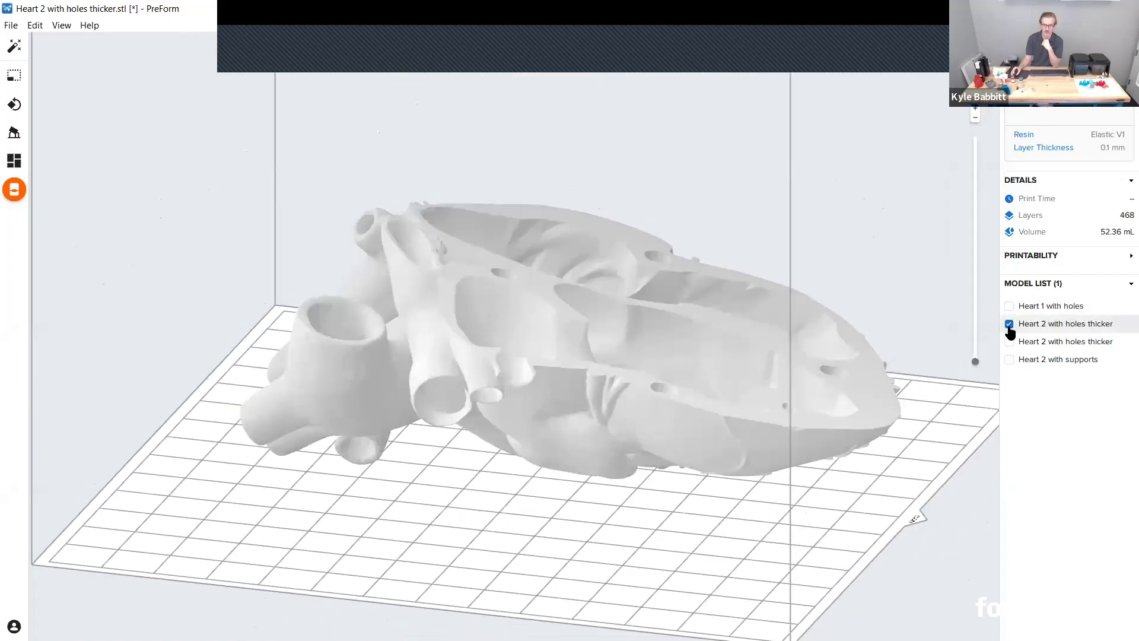
left_click(1008, 359)
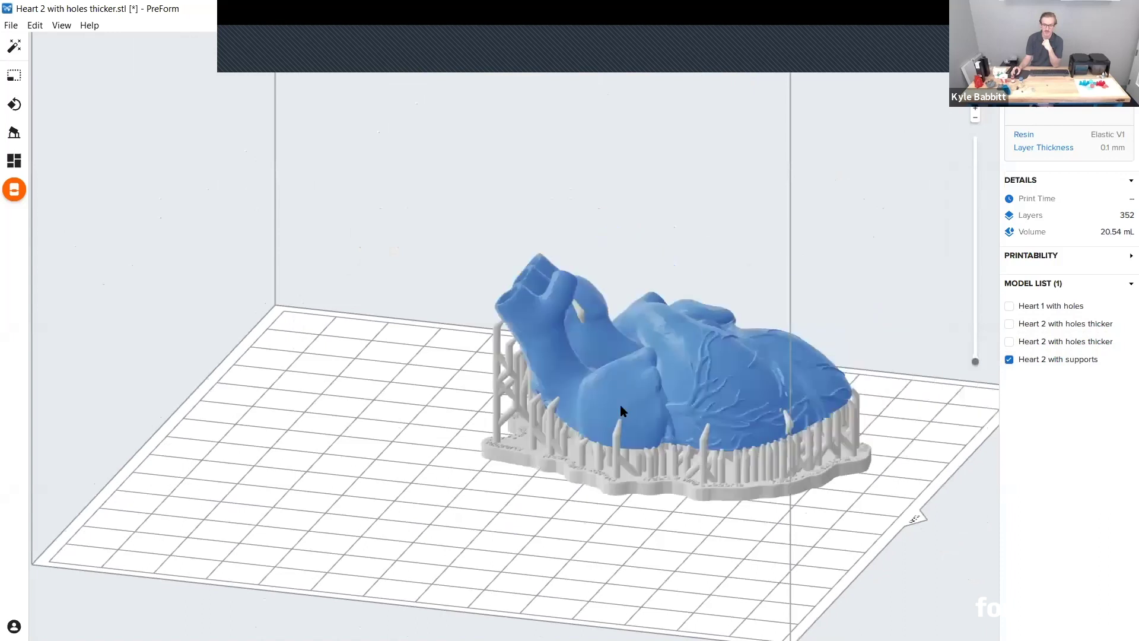
right_click_drag(802, 288, 651, 308)
- Open the existing supports of the Heart 2 with supports model for manual editing
left_click(585, 365)
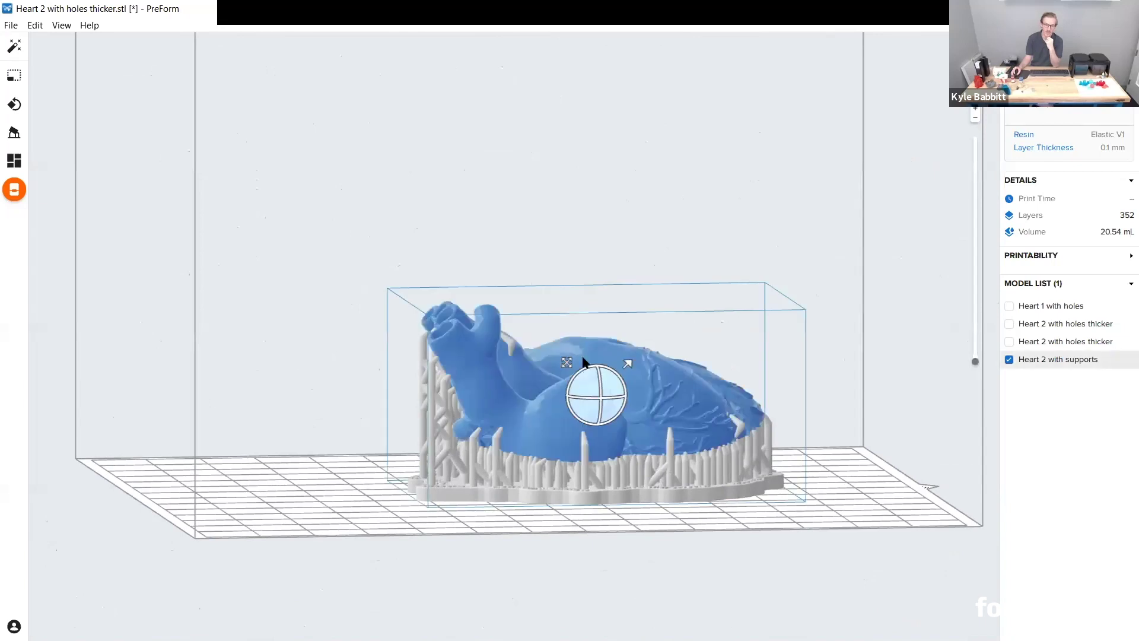
left_click(14, 132)
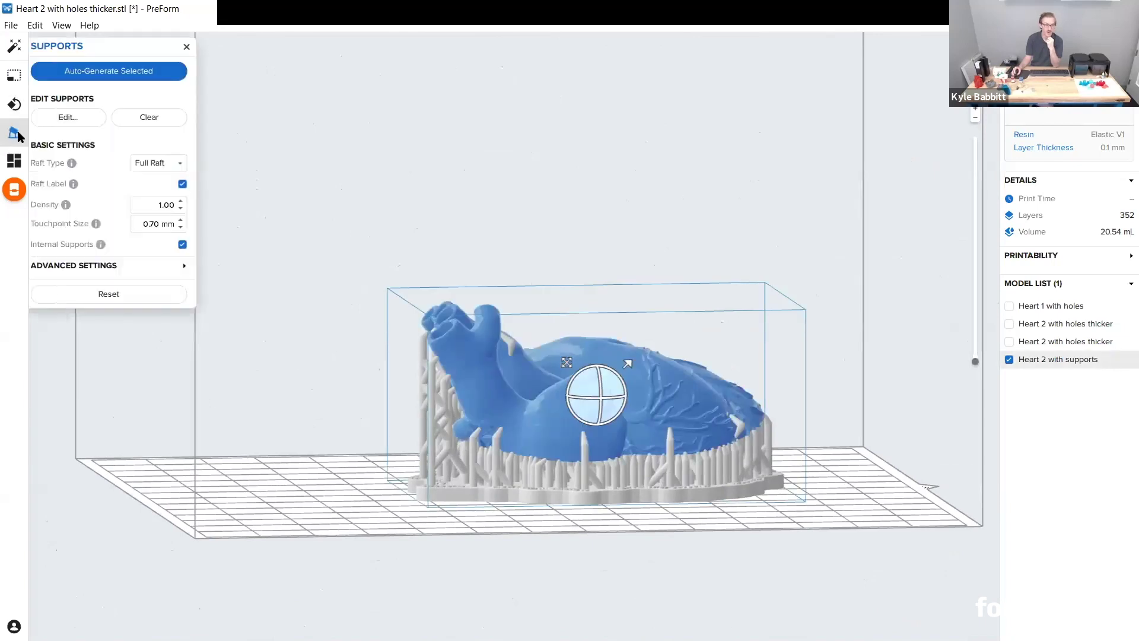
left_click(102, 121)
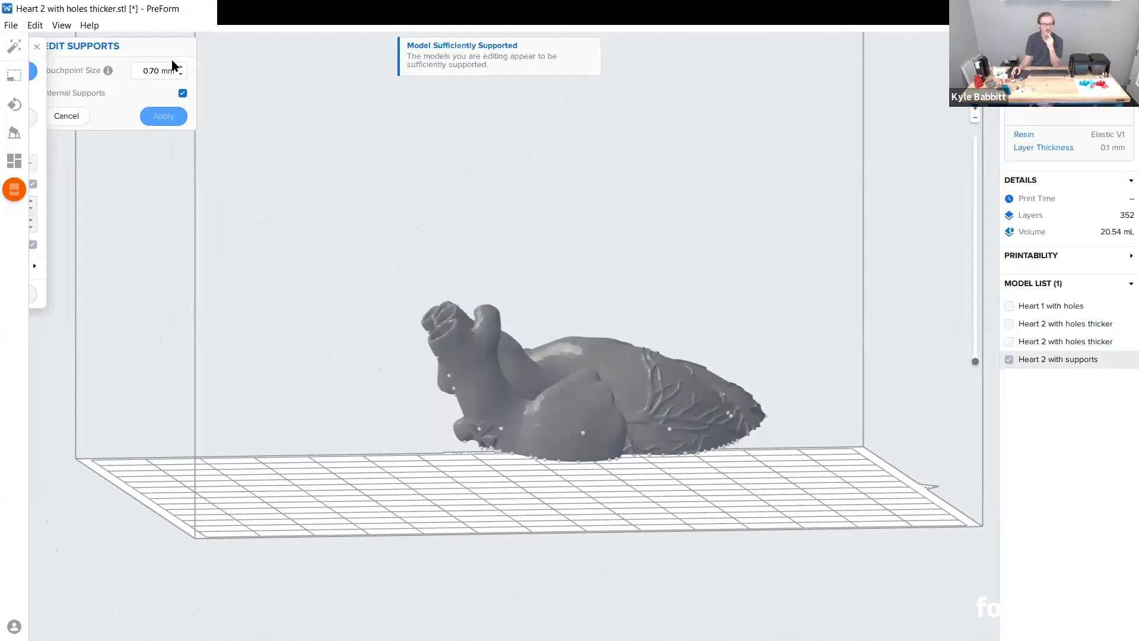
key("Escape")
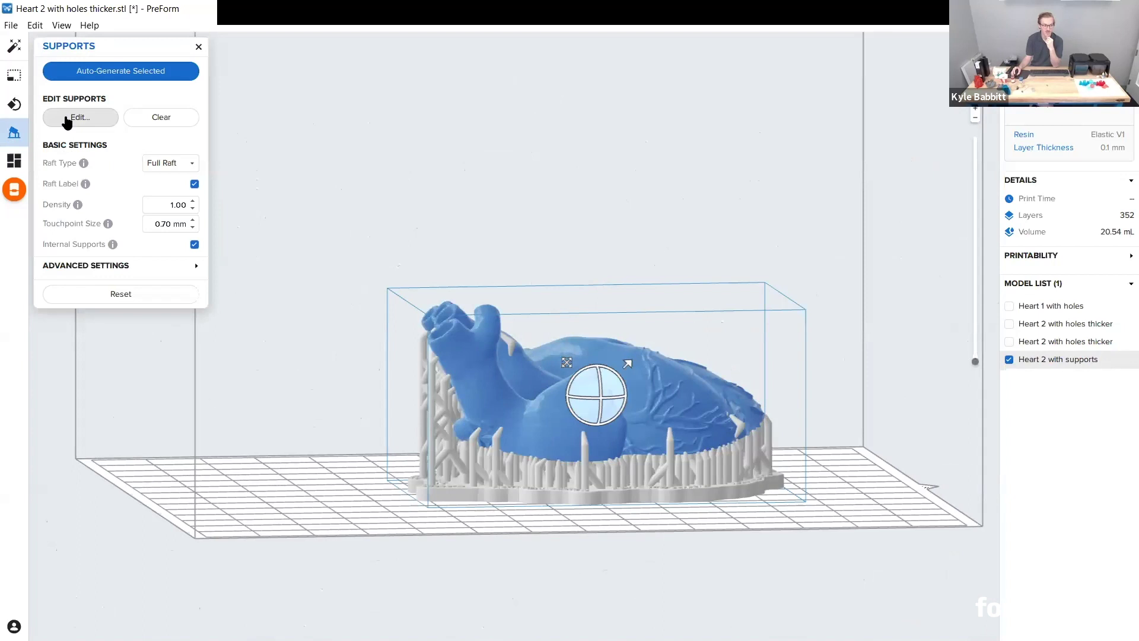
left_click(67, 118)
- Replace the support touchpoints in and beside the round hole near the outer wall's notch with one clear of the hole
right_click_drag(666, 452, 589, 418)
scroll(599, 421, "up", 5)
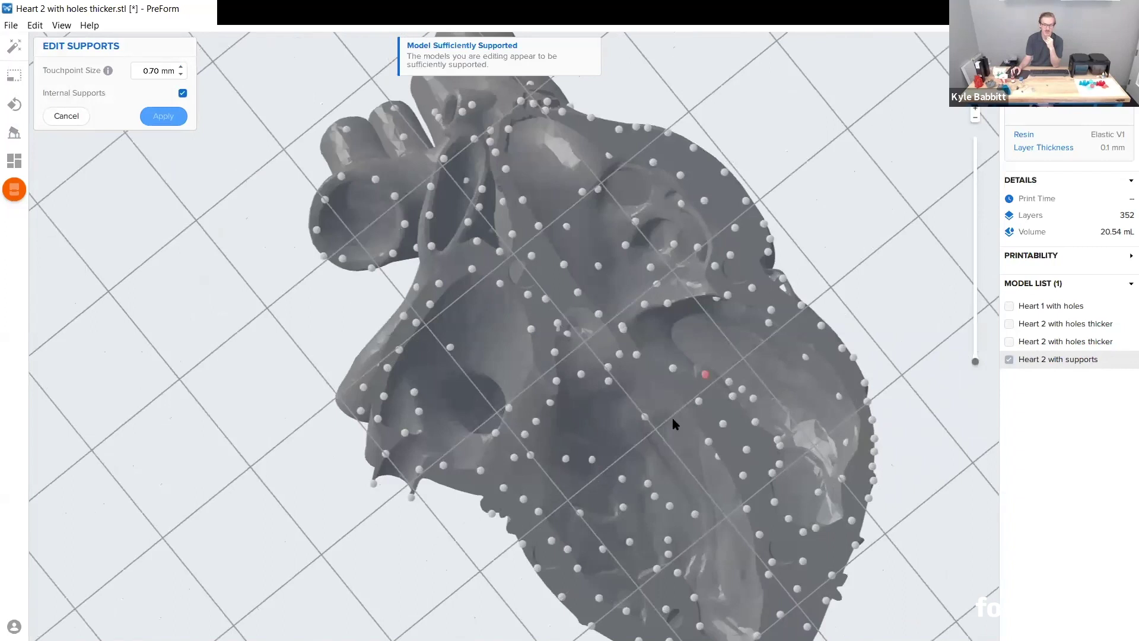
right_click_drag(719, 419, 677, 368)
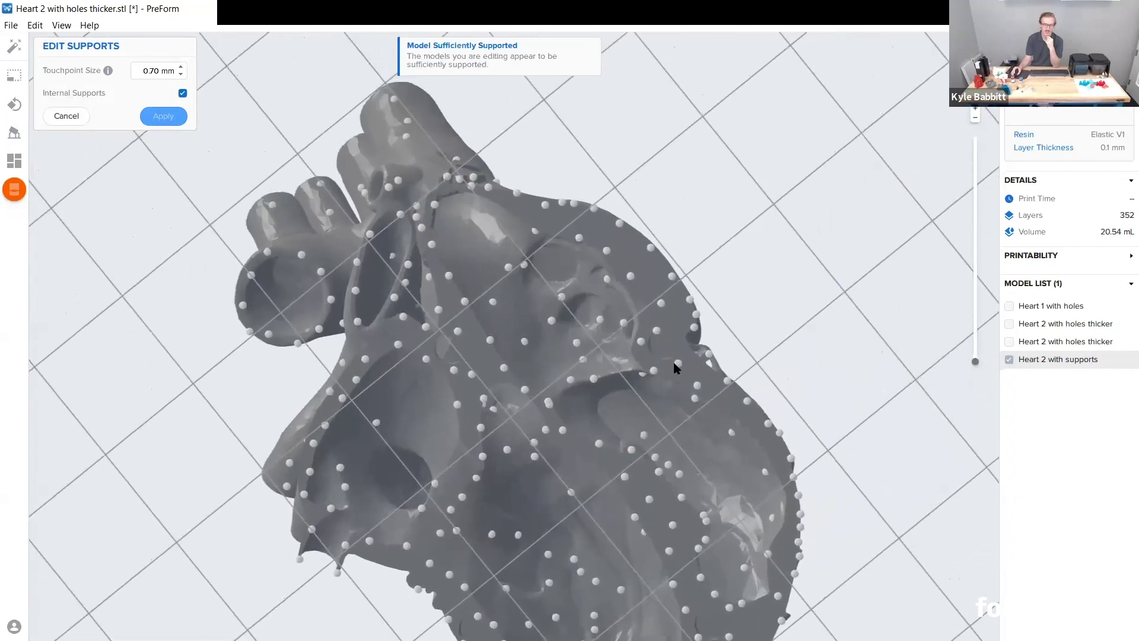
scroll(688, 321, "up", 5)
right_click_drag(590, 484, 564, 323)
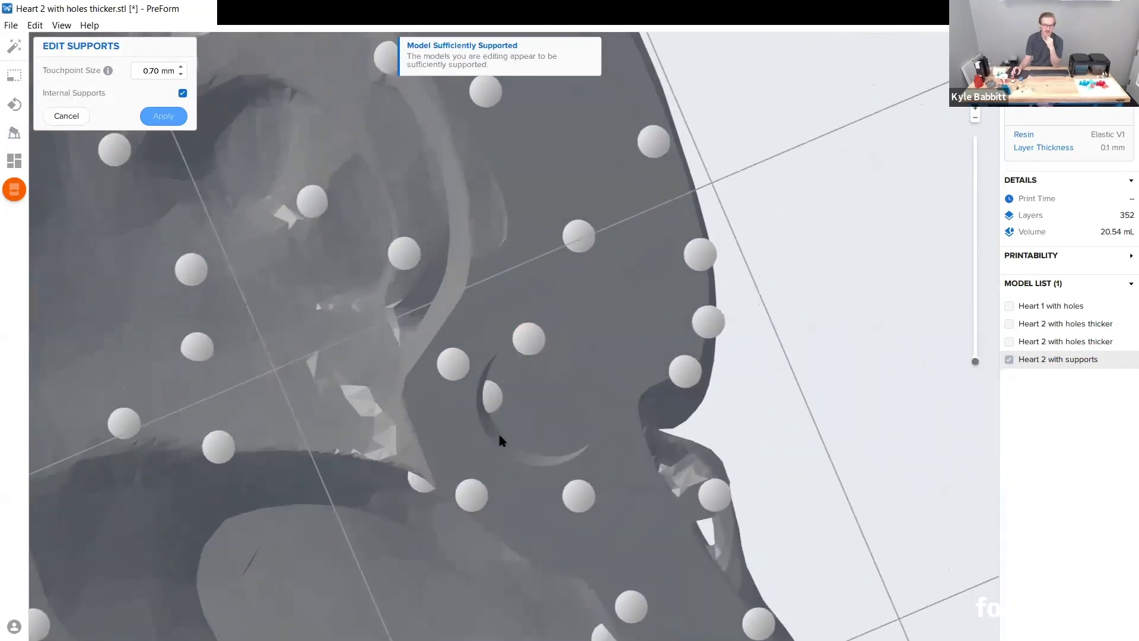
left_click(526, 344)
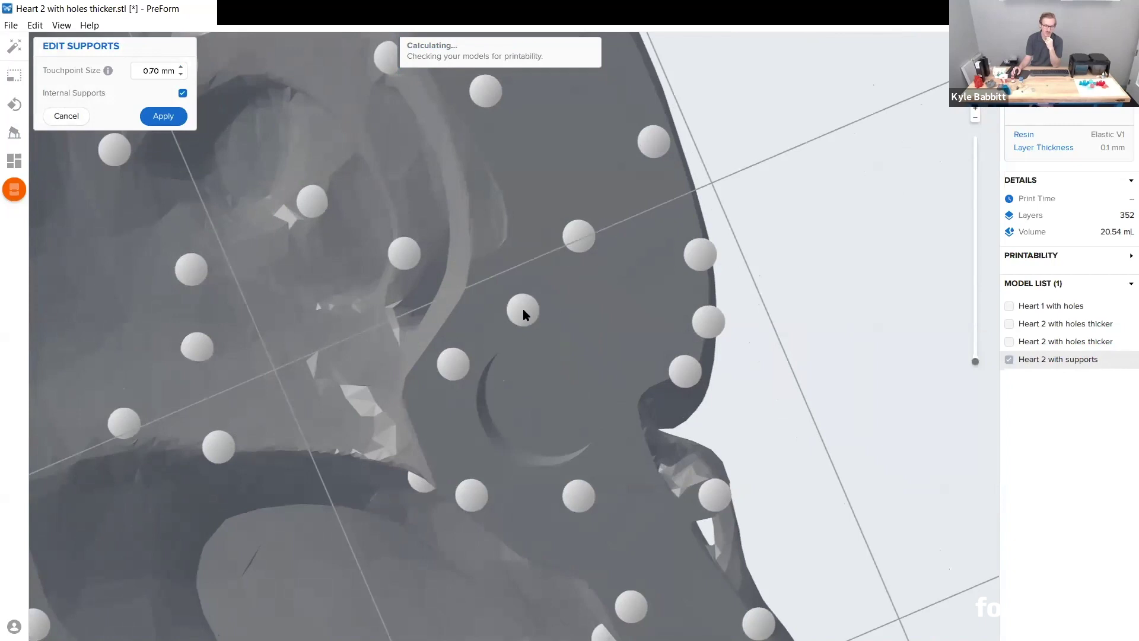
- Move the support touchpoint beside the round hole on the opposite edge of the cut face farther from the hole
scroll(553, 497, "down", 3)
middle_click_drag(564, 420, 677, 370)
mouse_move(369, 320)
middle_mouse_down()
mouse_move(558, 287)
mouse_move(596, 257)
mouse_move(675, 54)
middle_mouse_up()
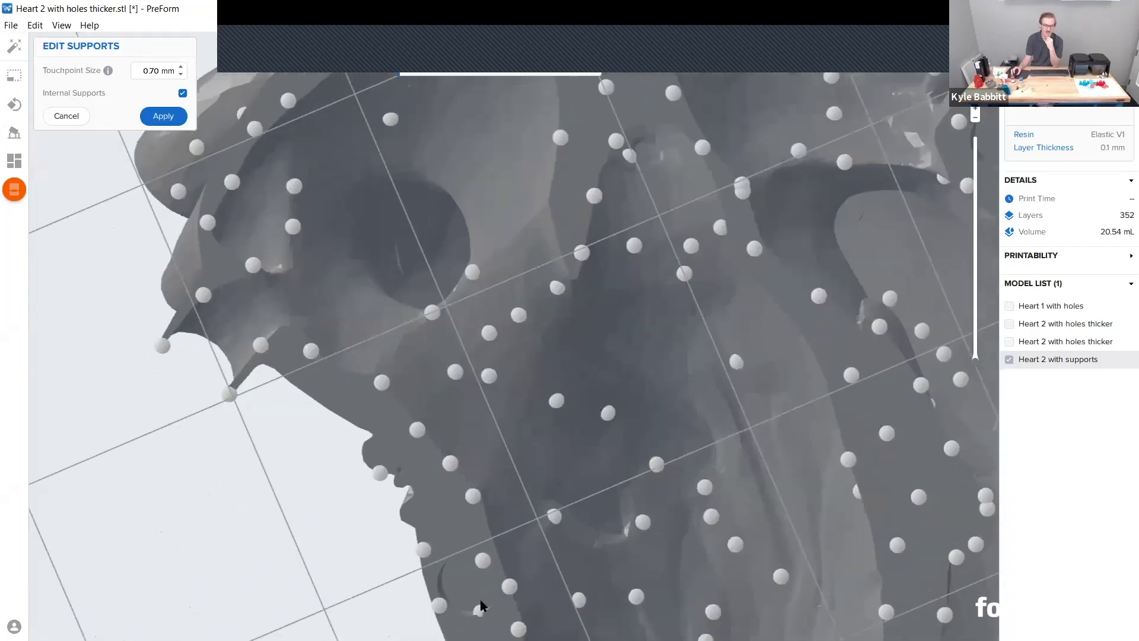
scroll(522, 410, "up", 5)
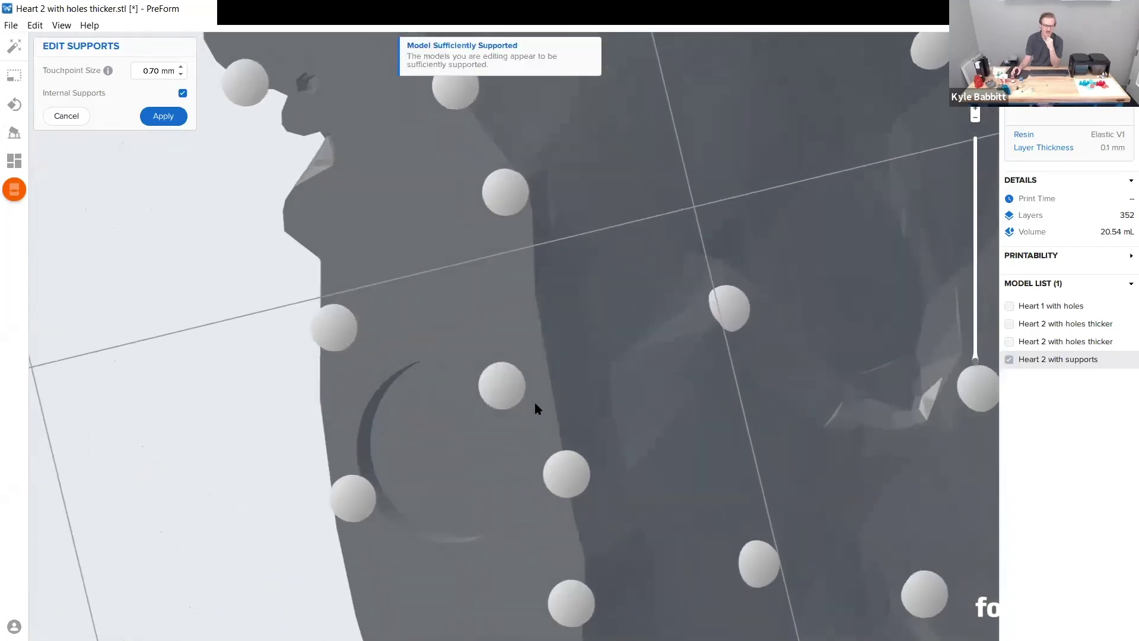
left_click(499, 385)
left_click(510, 343)
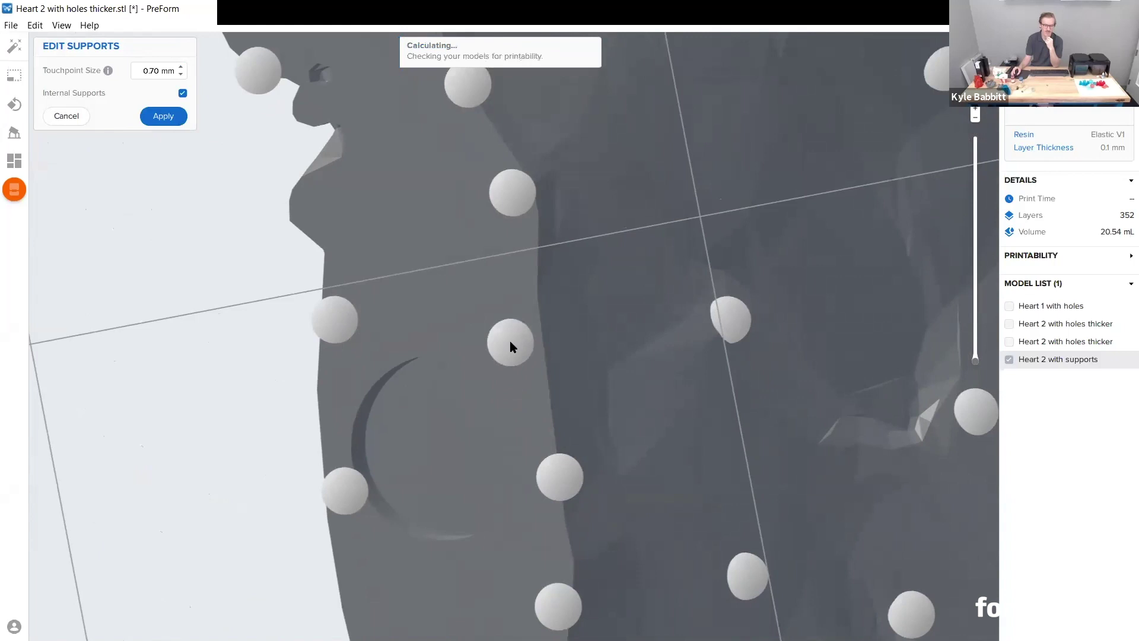
right_click_drag(503, 405, 617, 411)
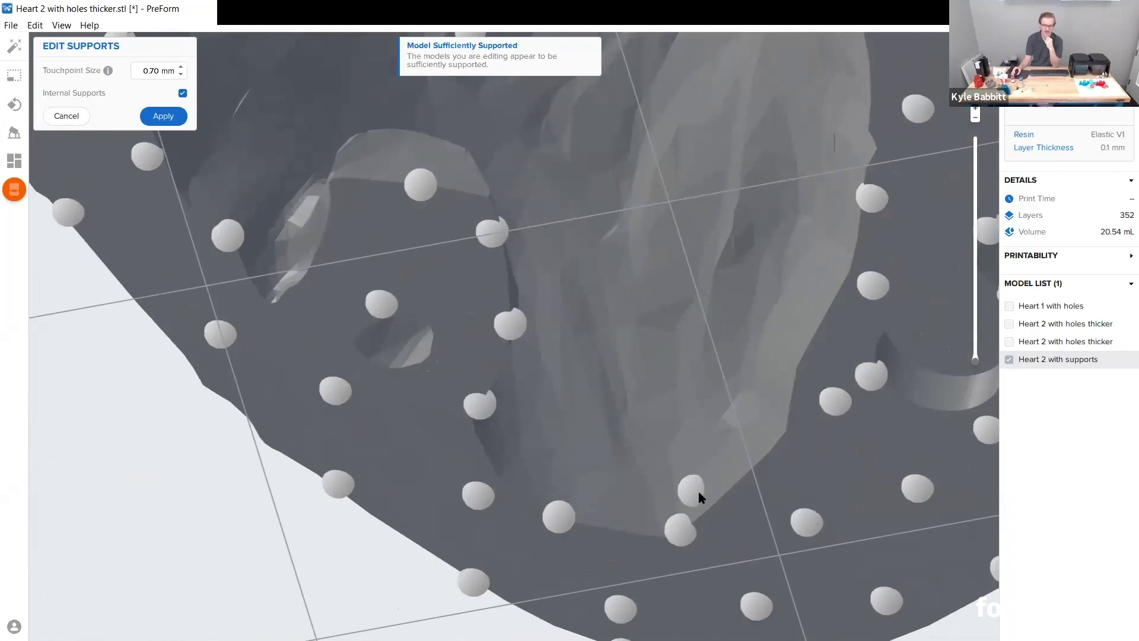
- Check the remaining touchpoints on the cut face and apply the support edits to the Heart 2 with supports model
right_click_drag(502, 497, 547, 428)
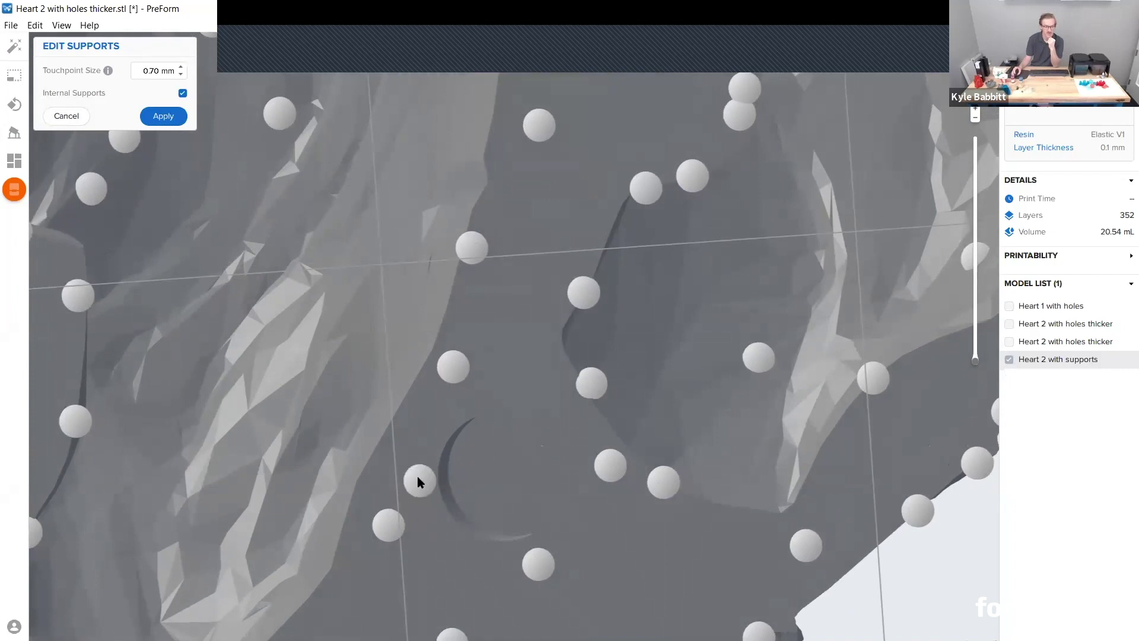
scroll(419, 473, "down", 5)
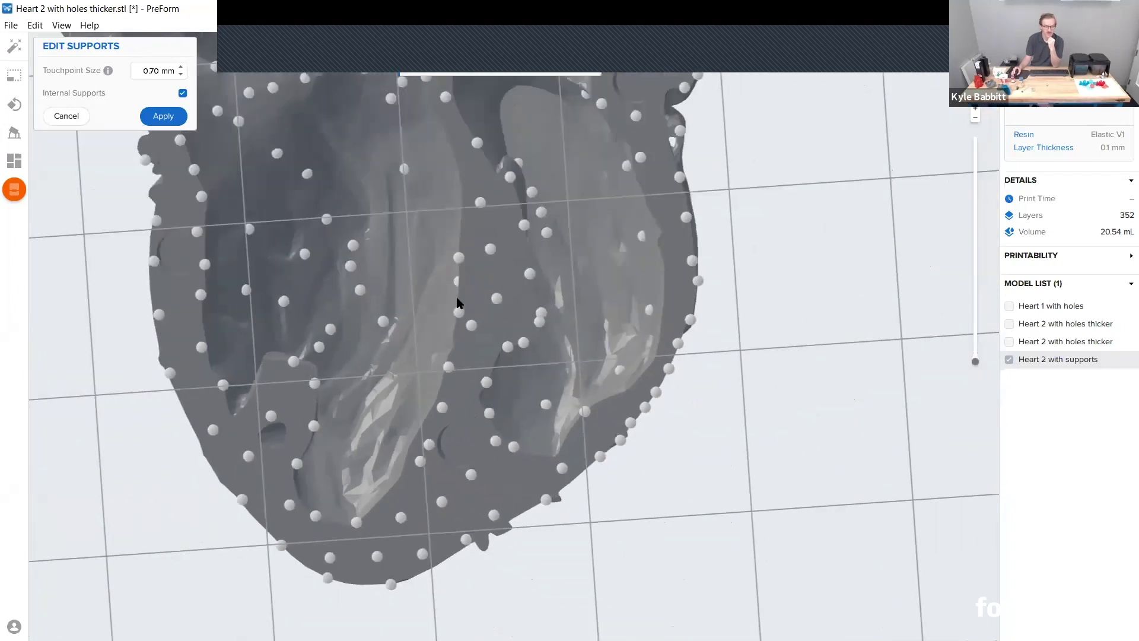
scroll(572, 437, "down", 5)
right_click_drag(652, 362, 402, 394)
left_click(161, 116)
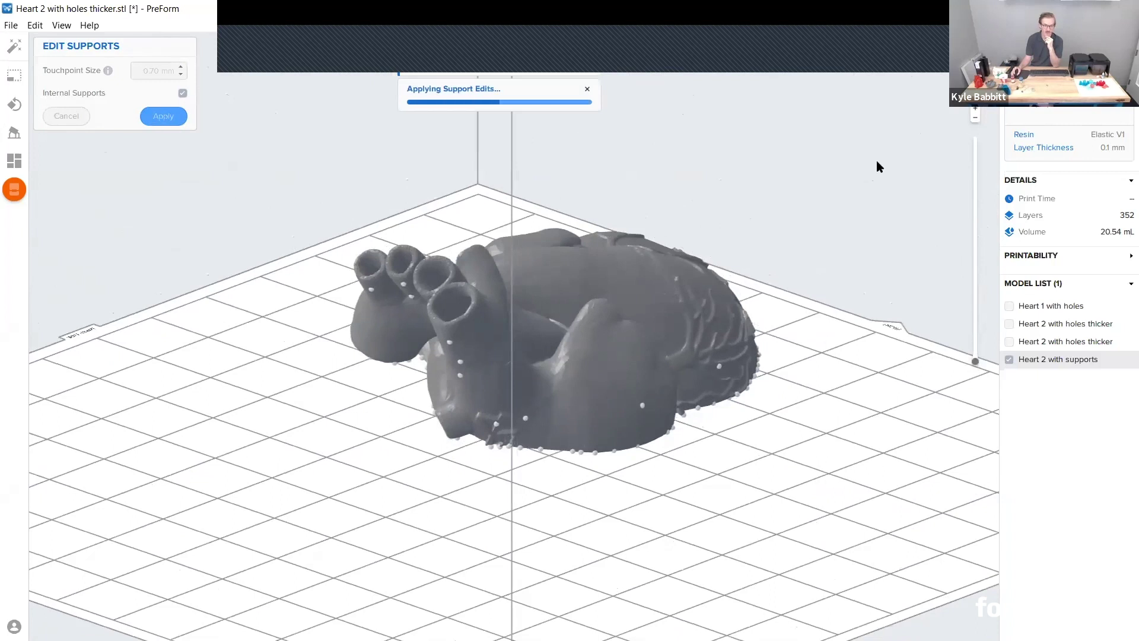
right_click_drag(728, 319, 808, 181)
right_click_drag(677, 121, 686, 198)
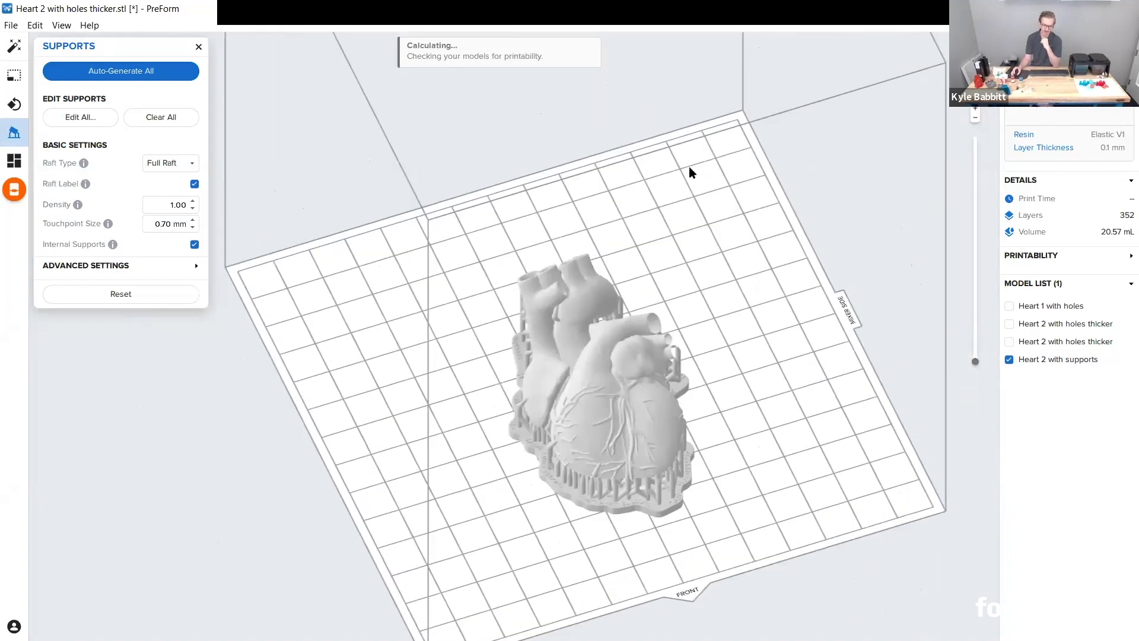
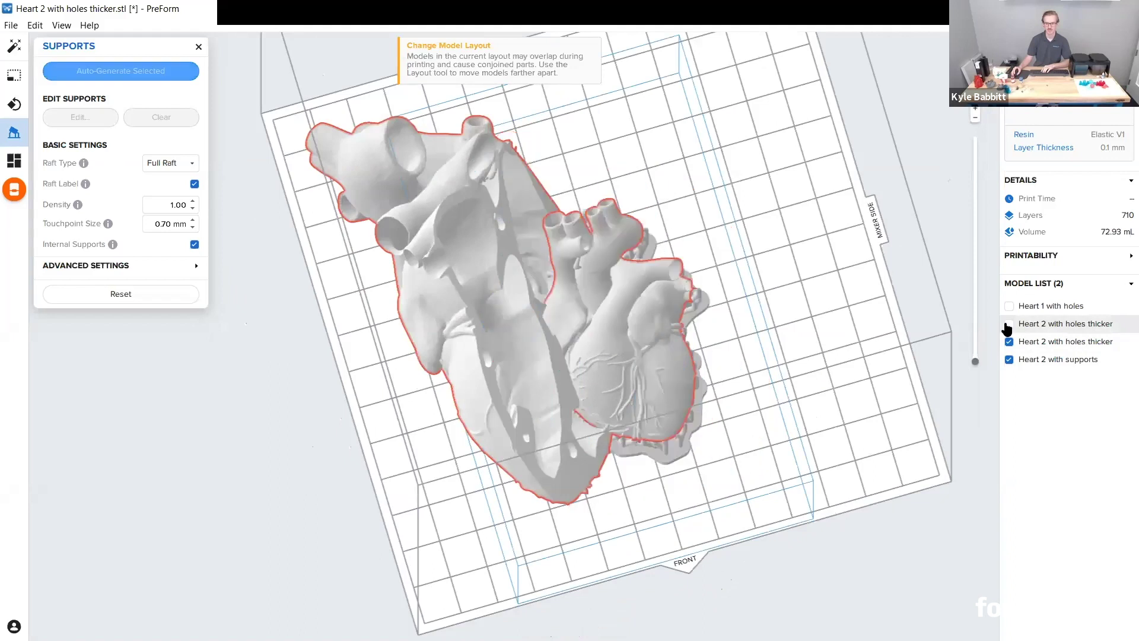
- Hide the Heart 2 with supports model and move the larger, unsupported heart half toward the middle of the build platform
left_click(1010, 360)
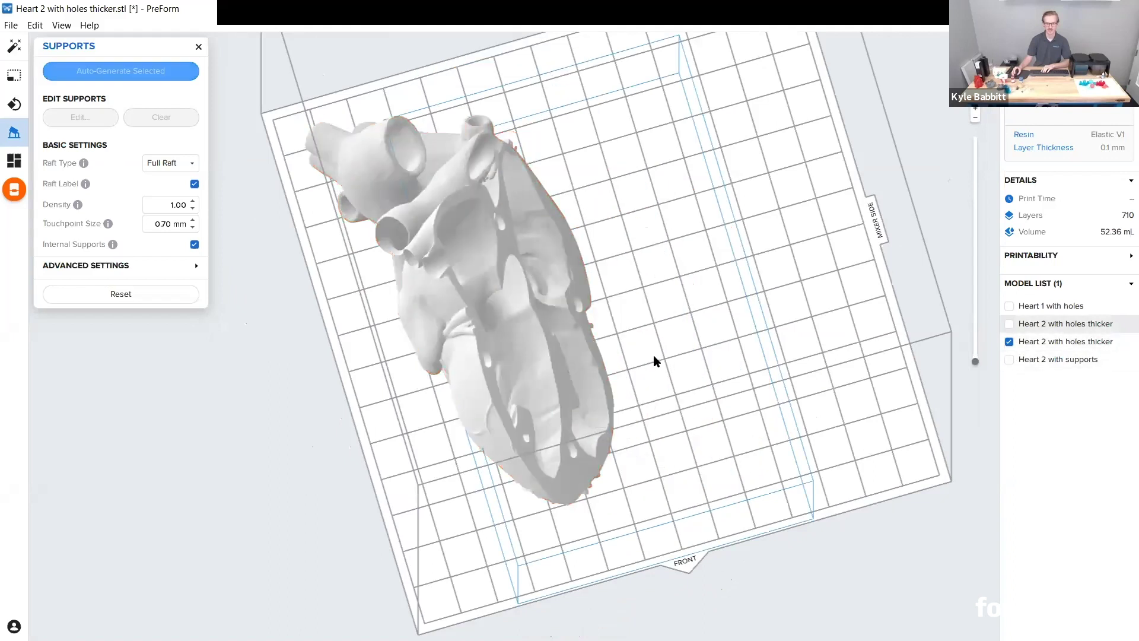
right_click_drag(594, 251, 533, 236)
left_click_drag(533, 236, 638, 243)
left_click(806, 241)
right_click_drag(765, 332, 522, 317)
right_click_drag(680, 322, 784, 307)
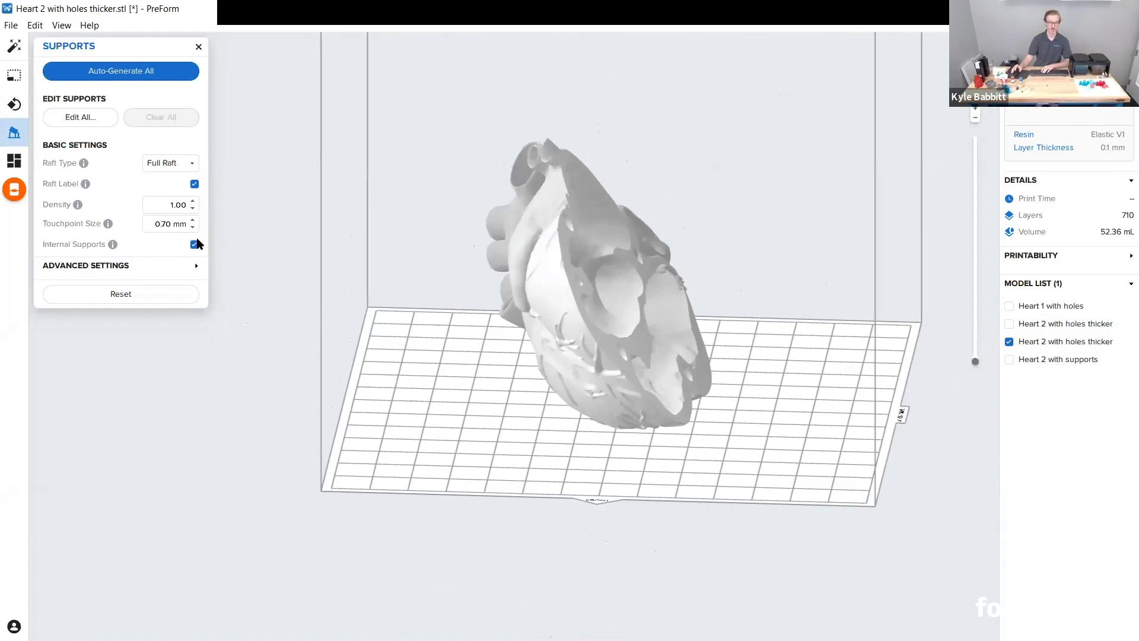
right_click_drag(595, 306, 624, 315)
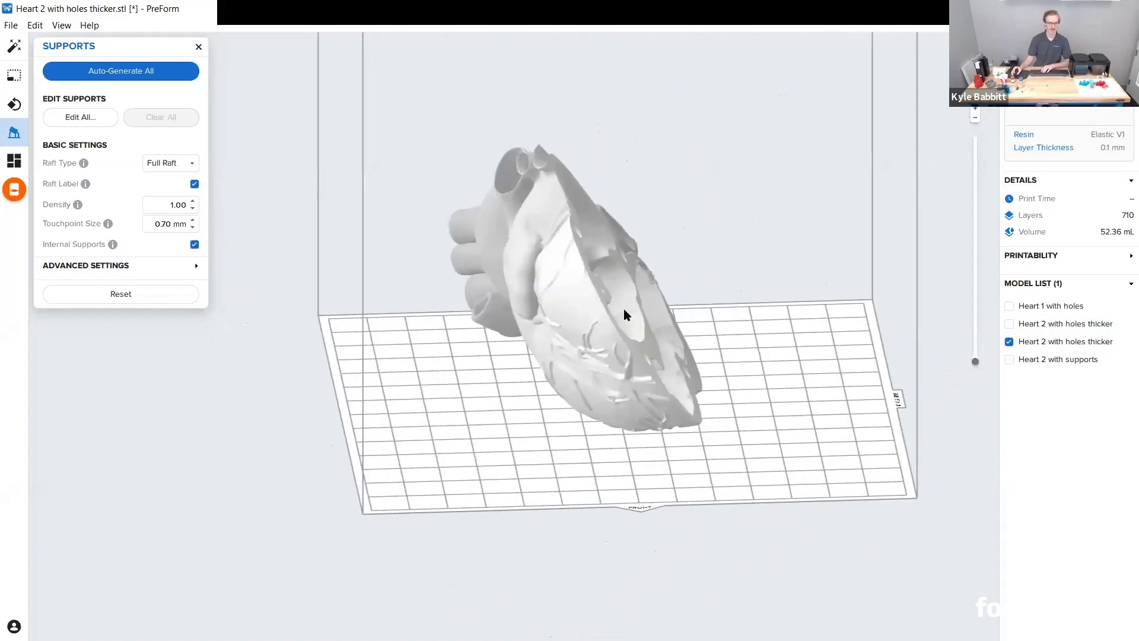
scroll(579, 373, "up", 5)
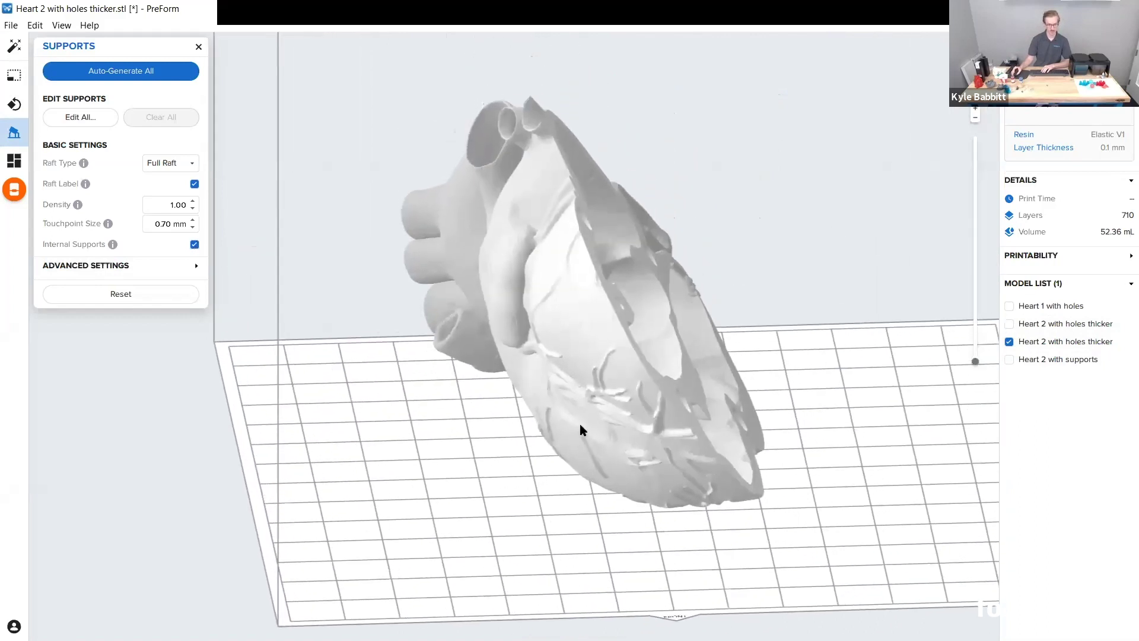
- Show the Heart 2 with supports model again and place the two heart models side by side without overlap
left_click(1009, 360)
left_click_drag(528, 215, 353, 246)
left_click_drag(721, 433, 834, 332)
left_click(851, 119)
middle_click_drag(761, 135, 600, 140)
mouse_move(746, 516)
right_mouse_down()
mouse_move(735, 476)
mouse_move(732, 511)
right_mouse_up()
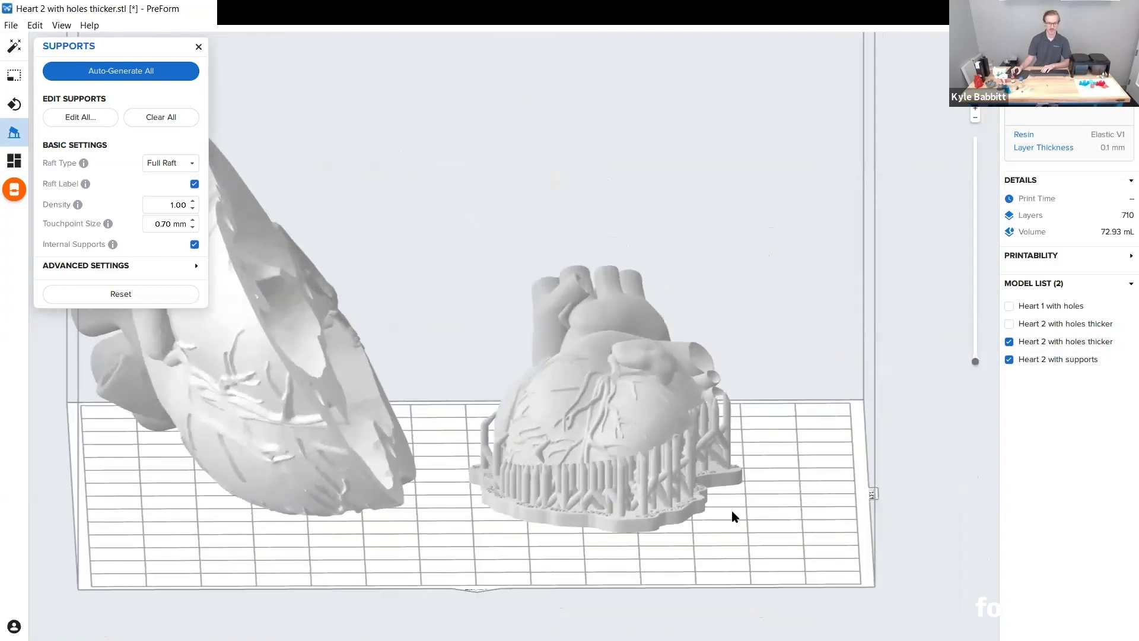
- Examine the supports around the smaller heart half, including the short one between the upper vessels and those inside the vessel openings
scroll(732, 514, "up", 3)
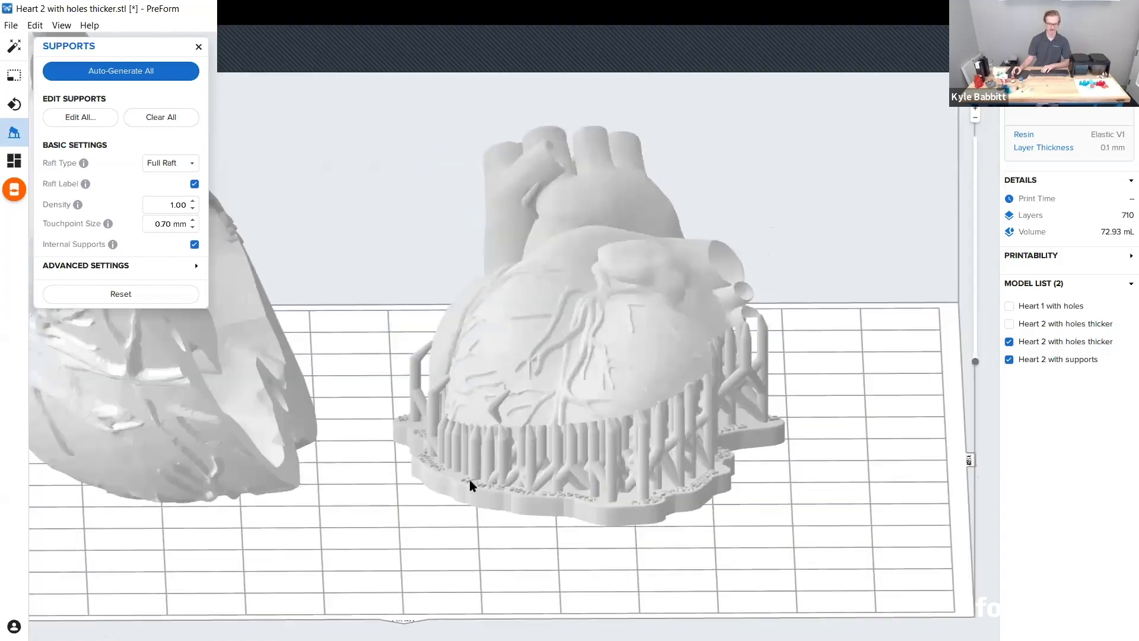
scroll(727, 455, "up", 2)
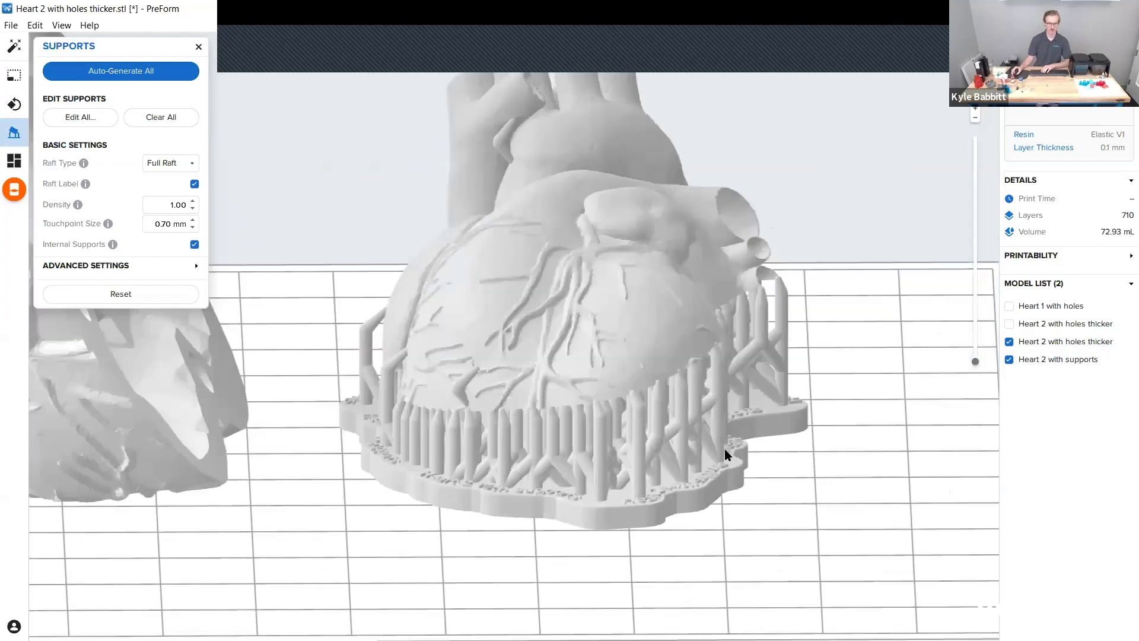
scroll(726, 455, "up", 1)
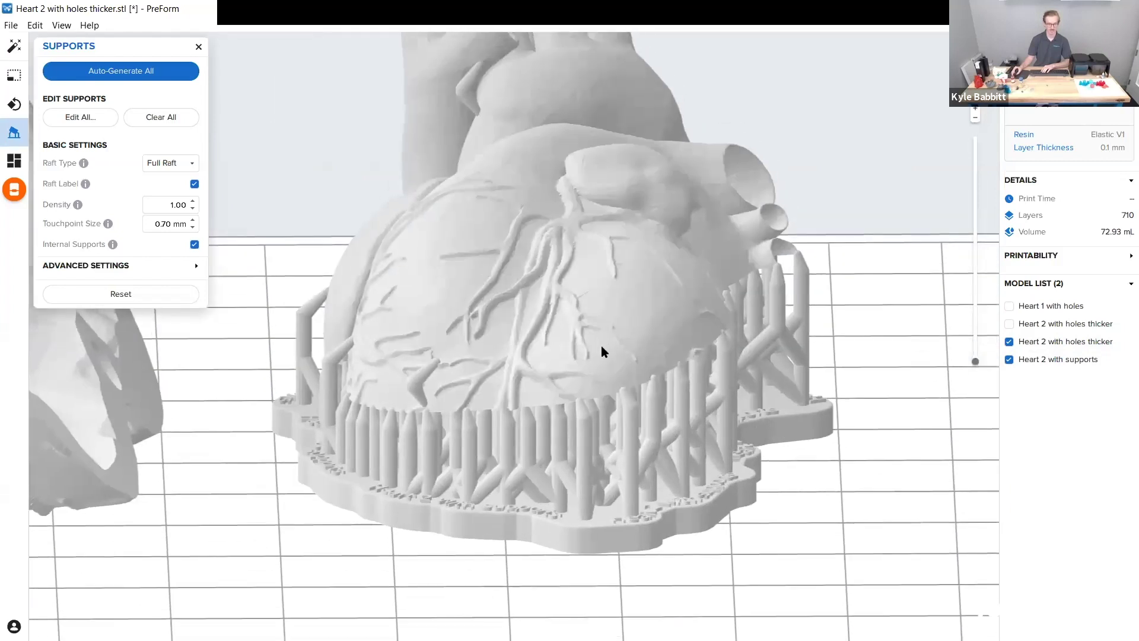
scroll(638, 341, "up", 5)
scroll(638, 340, "up", 6)
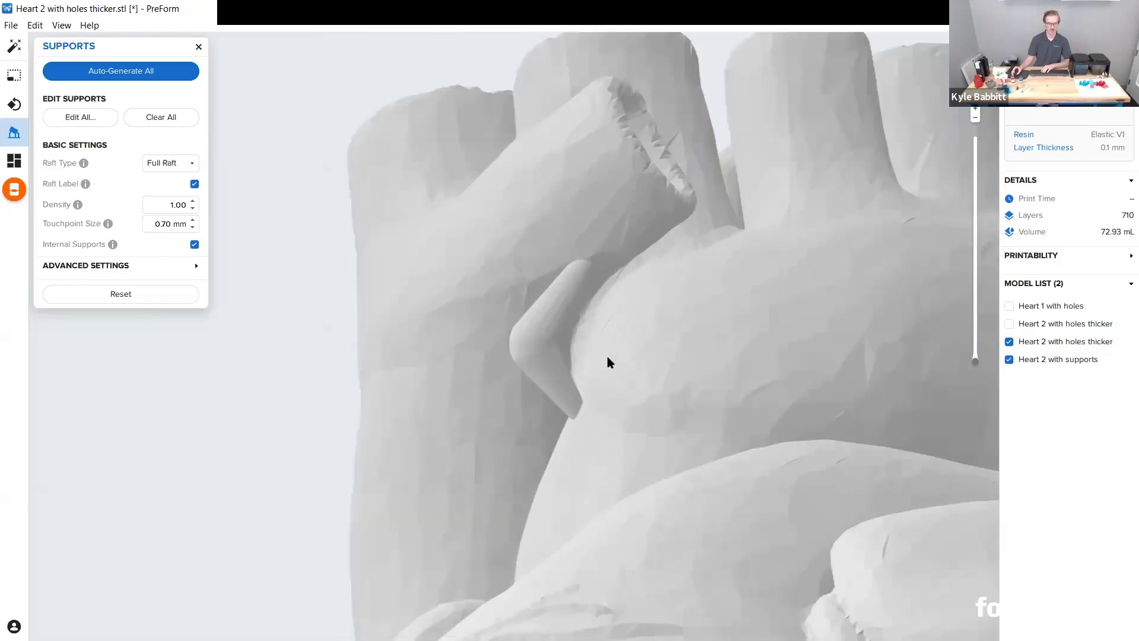
right_click_drag(606, 355, 724, 359)
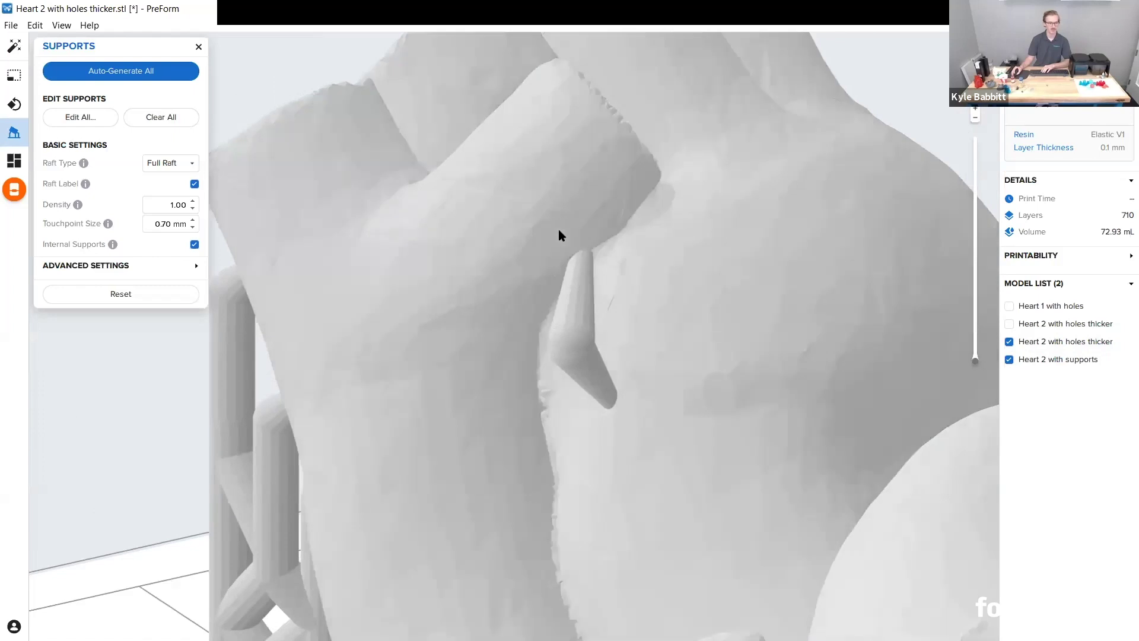
scroll(558, 229, "down", 3)
scroll(632, 285, "up", 2)
right_click_drag(632, 286, 522, 285)
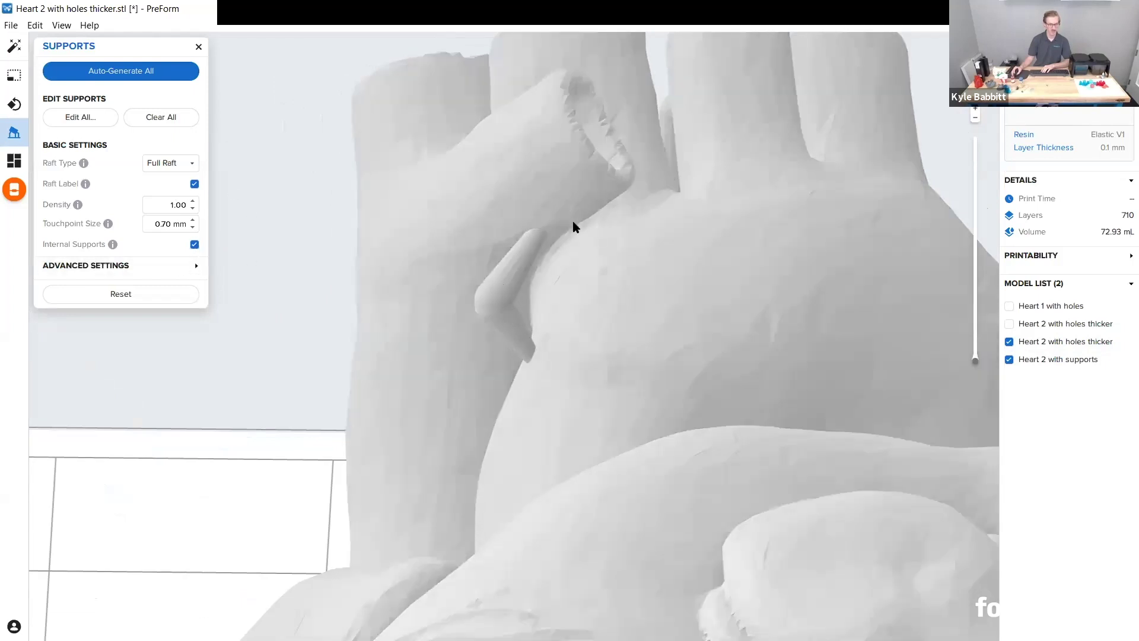
right_click_drag(573, 221, 506, 279)
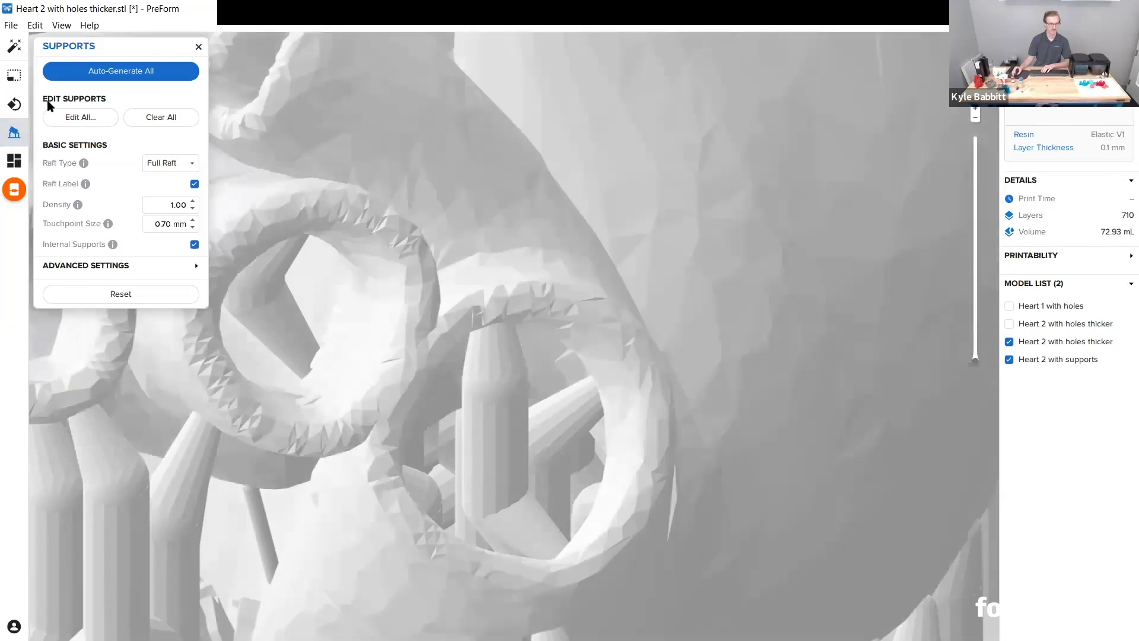
scroll(564, 280, "down", 4)
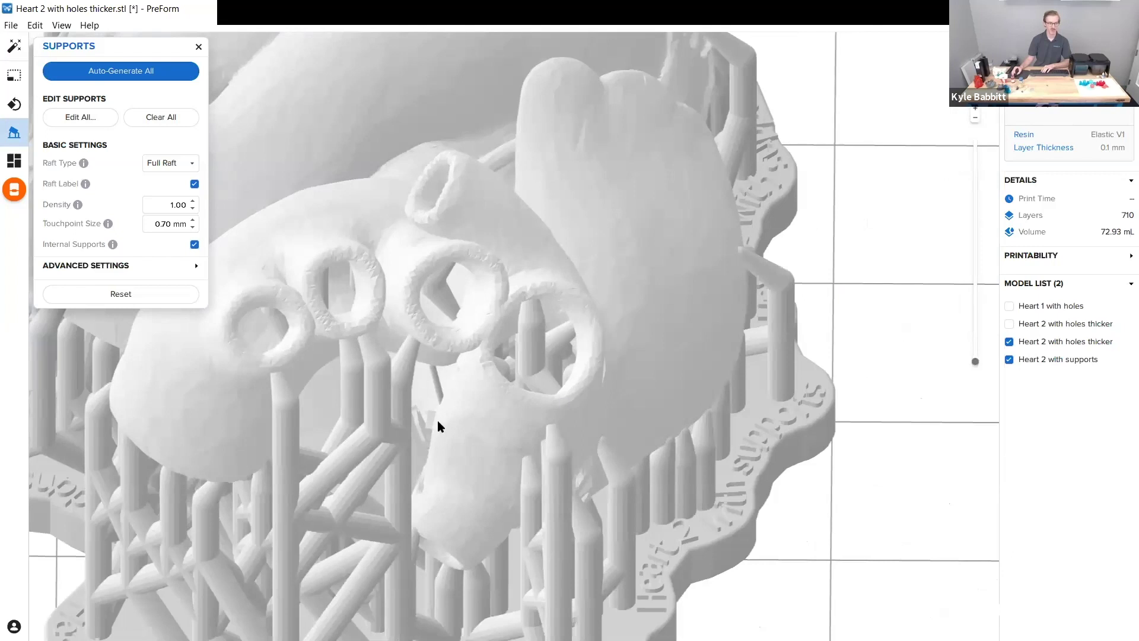
right_click_drag(437, 421, 751, 377)
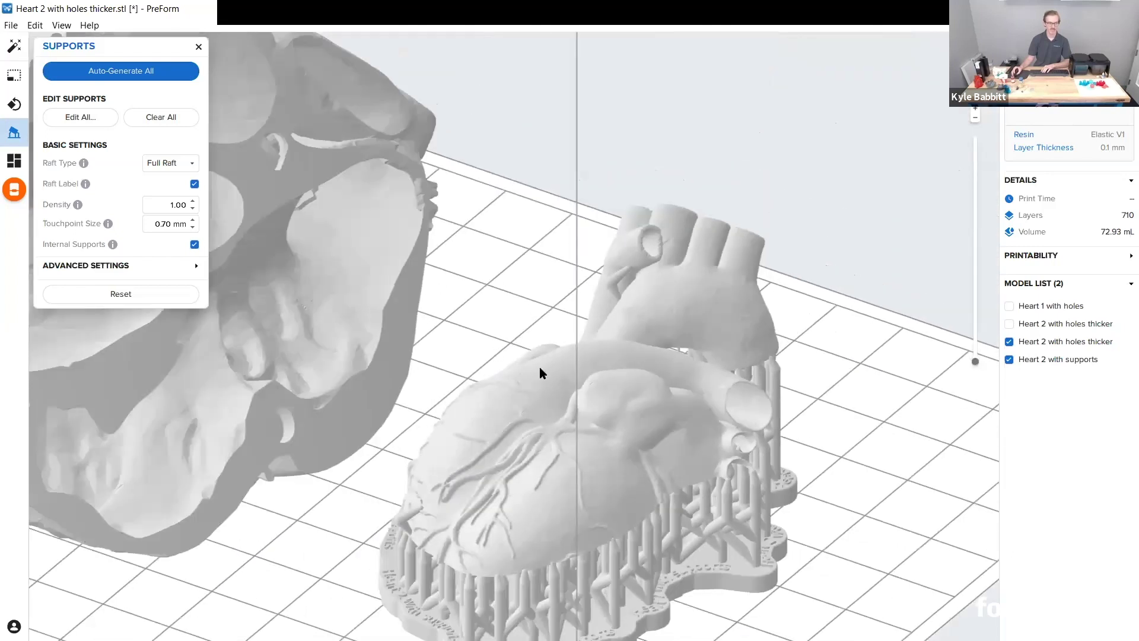
right_click_drag(539, 374, 597, 386)
scroll(623, 291, "up", 3)
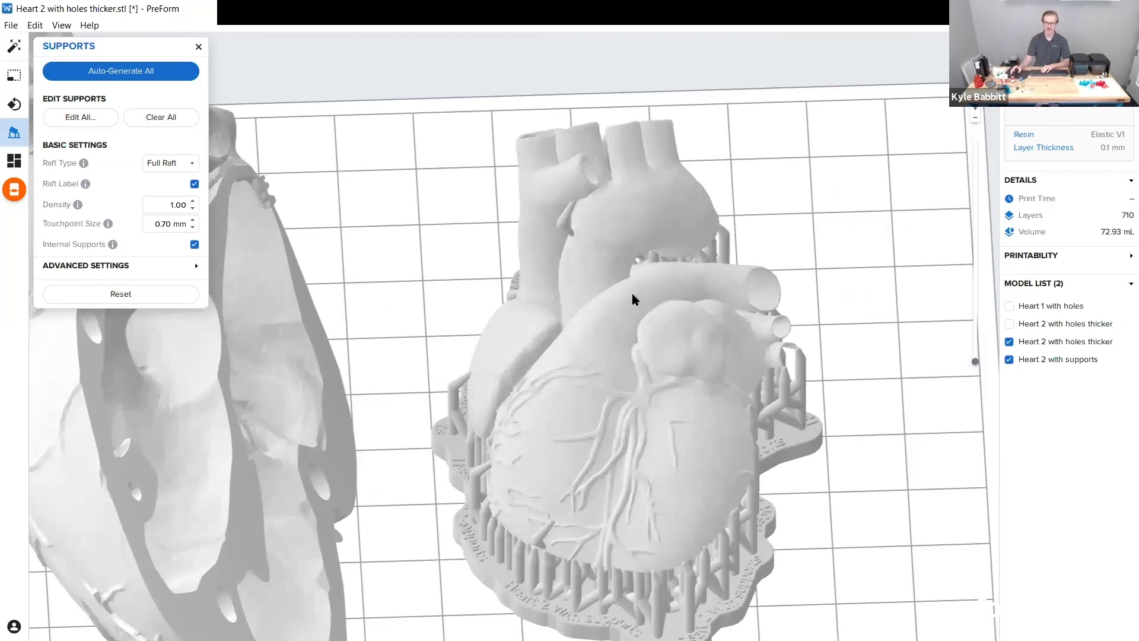
middle_click_drag(624, 191, 609, 207)
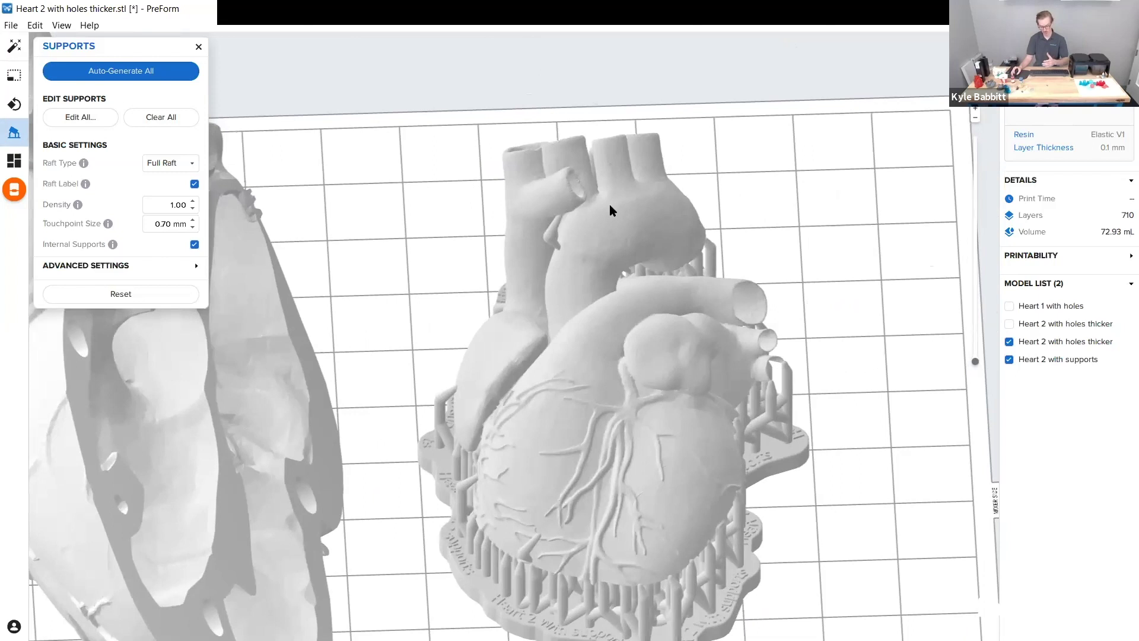
middle_click_drag(768, 193, 777, 158)
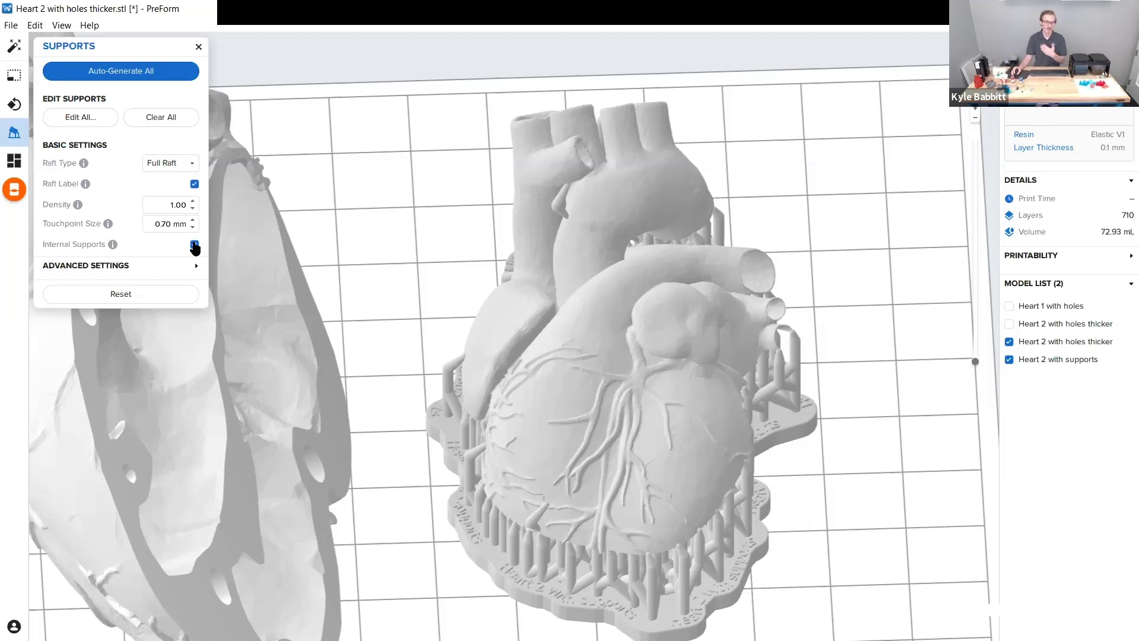
middle_click_drag(571, 342, 620, 324)
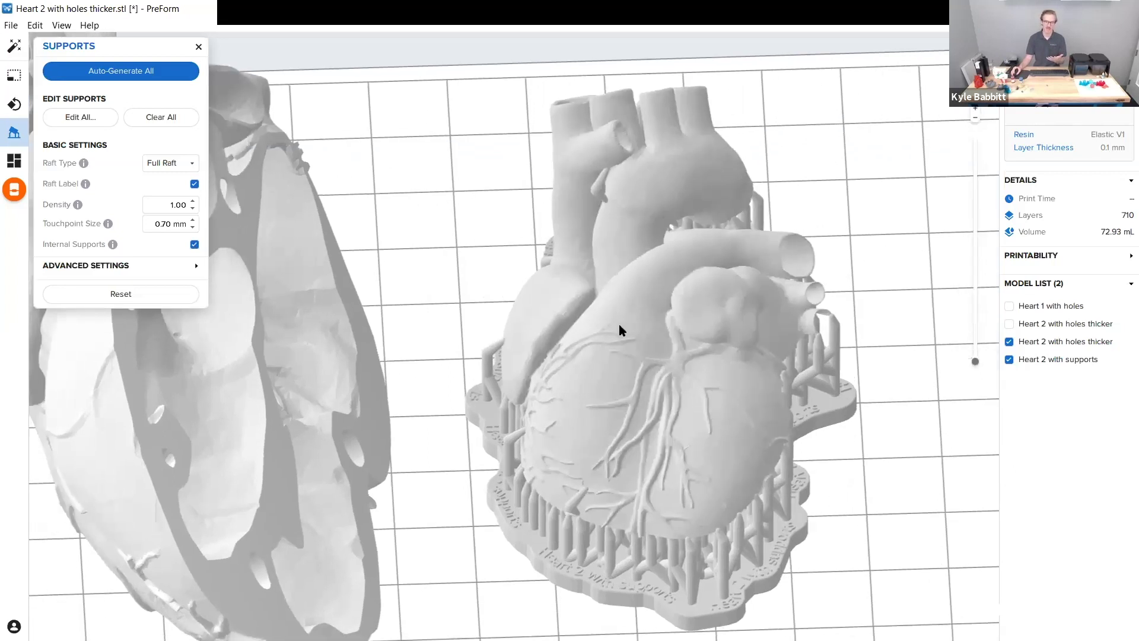
scroll(618, 324, "down", 2)
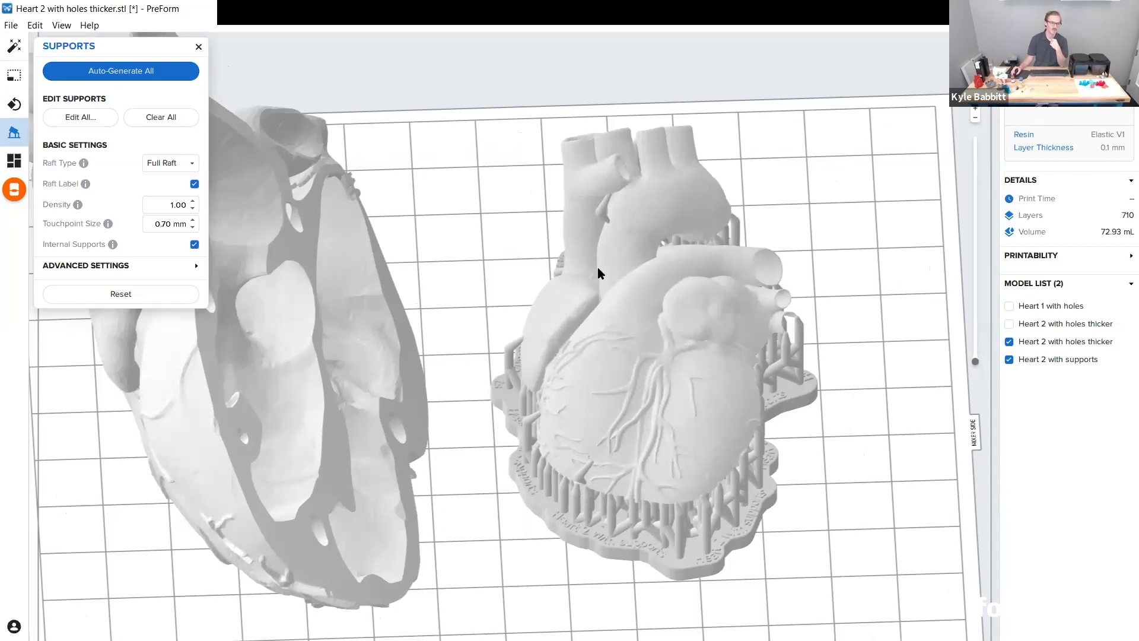
scroll(595, 270, "up", 3)
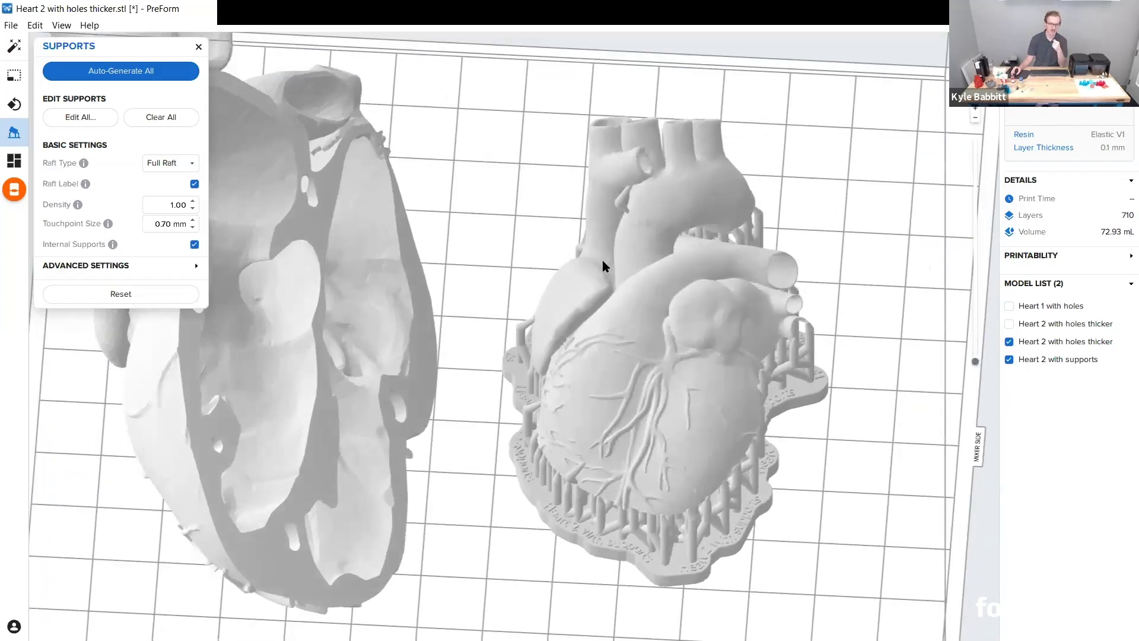
scroll(621, 260, "down", 3)
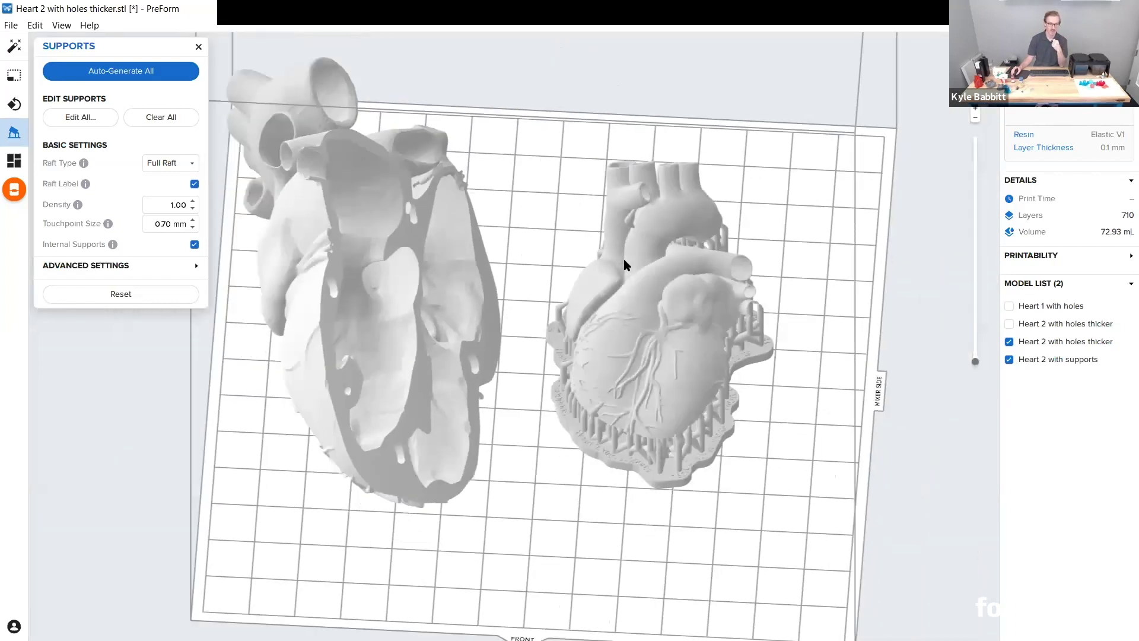
scroll(652, 287, "up", 3)
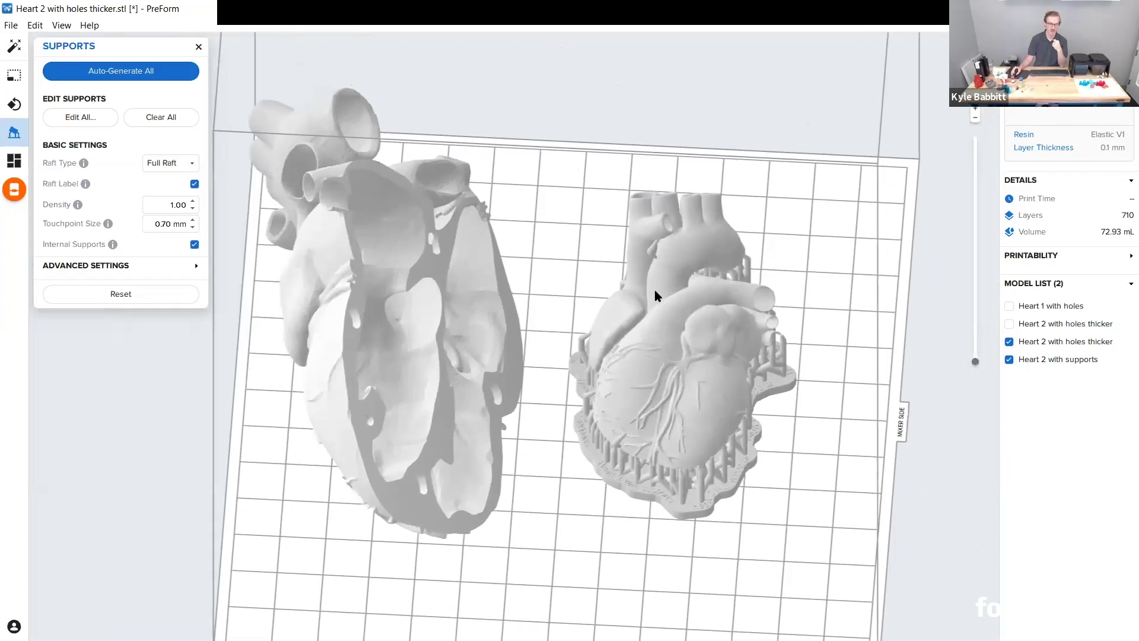
middle_click_drag(664, 261, 678, 264)
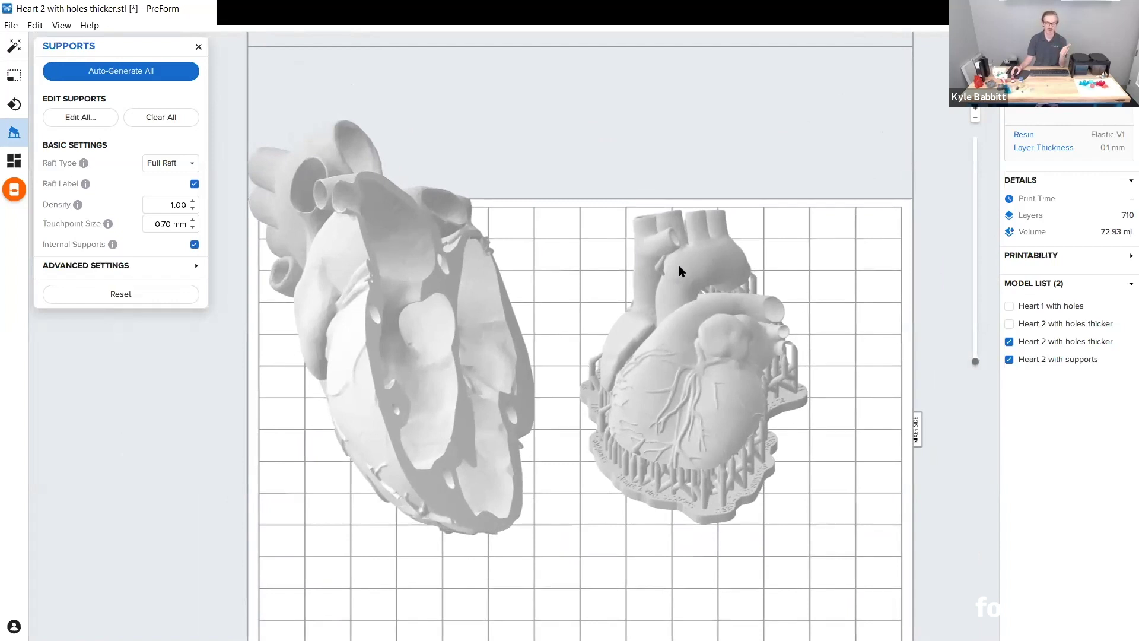
right_click_drag(675, 268, 676, 265)
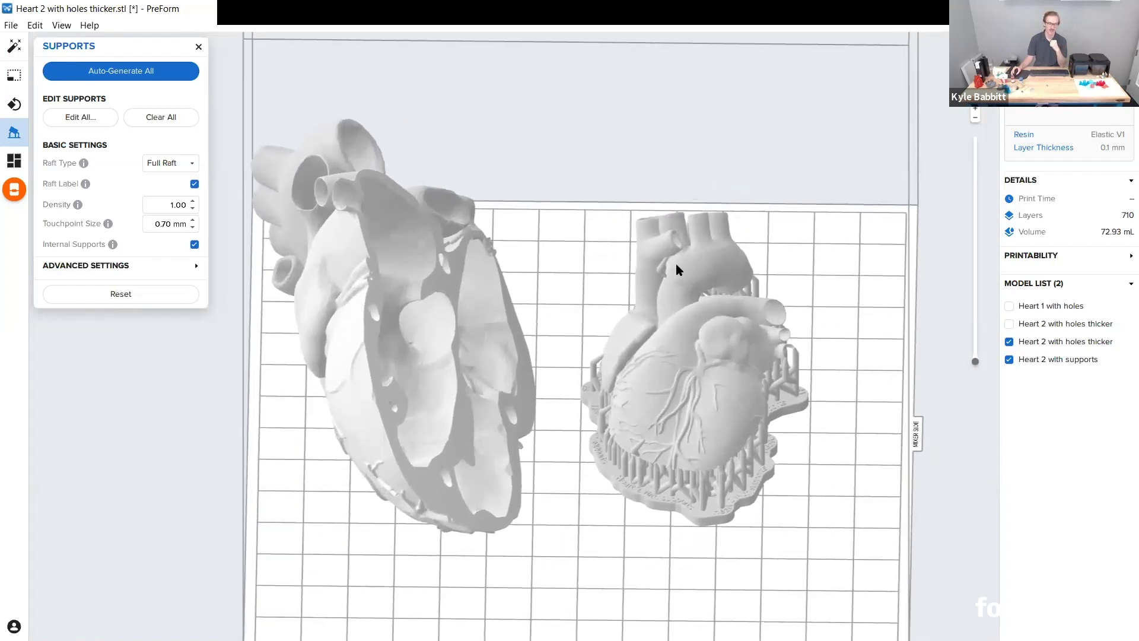